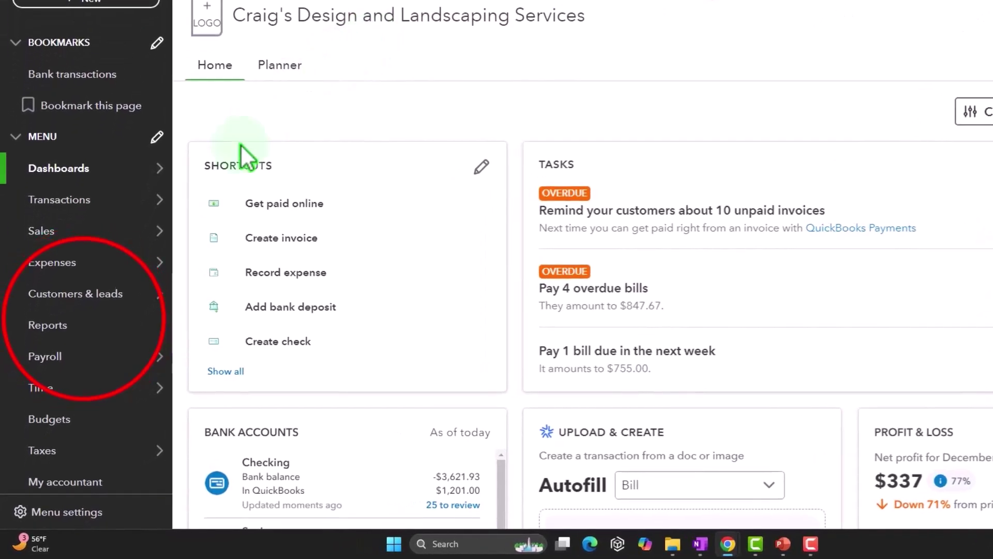
- From the Reports page, open the favorite Balance Sheet and Profit and Loss reports, each in its own browser tab
left_click(94, 320)
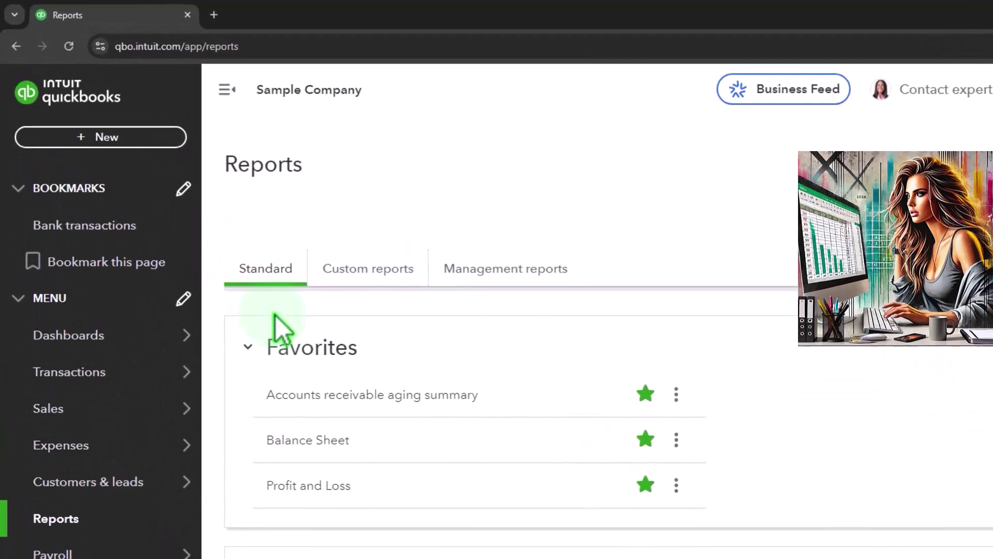
right_click(306, 438)
left_click(322, 388)
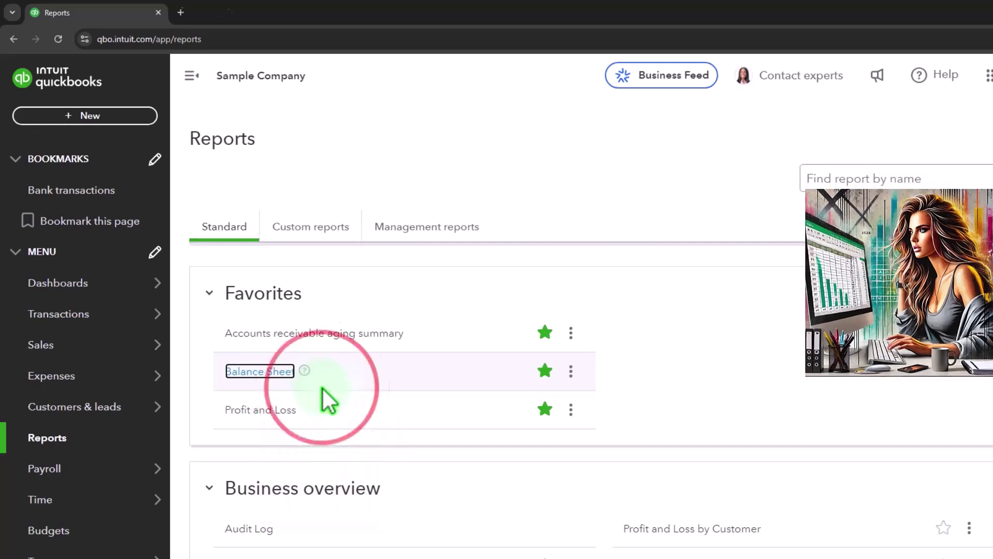
right_click(279, 409)
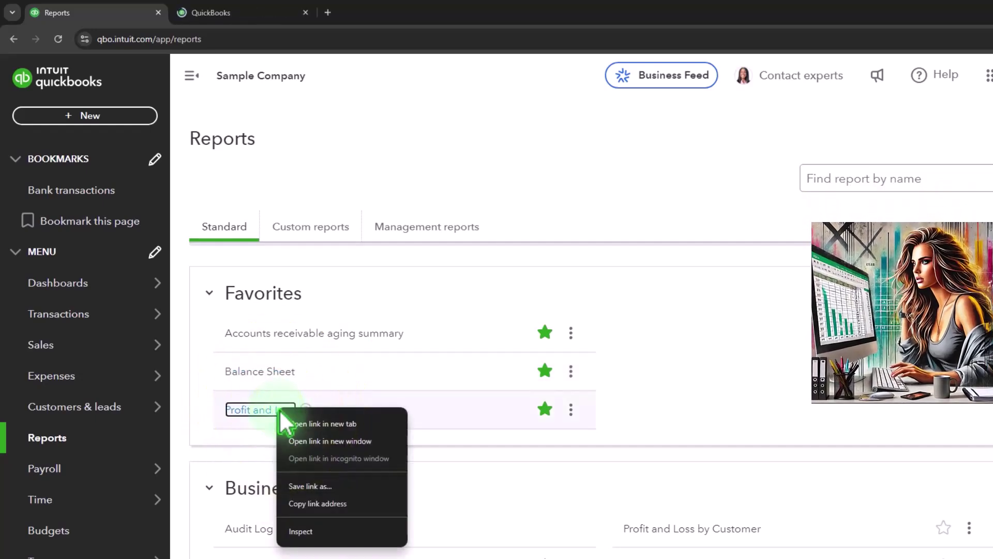
left_click(328, 420)
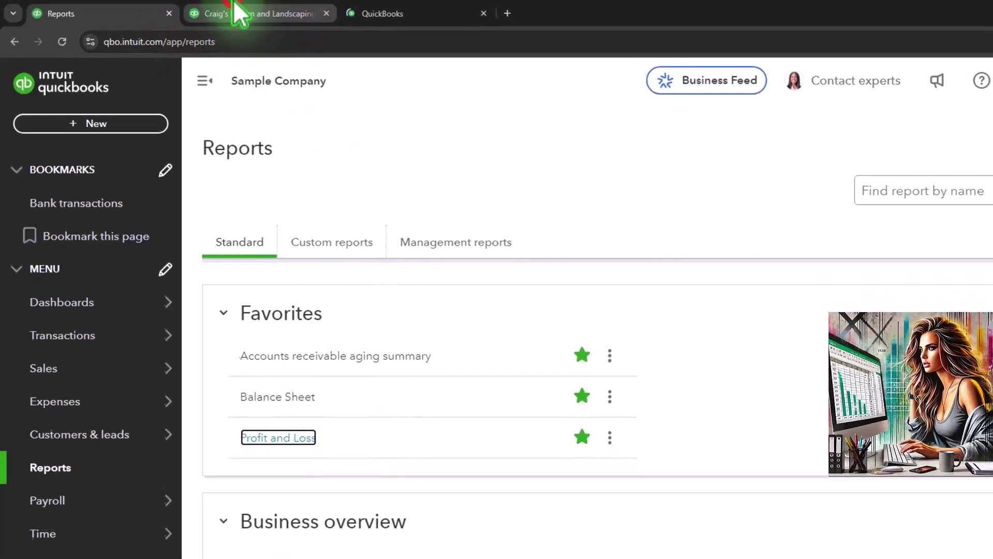
- In the Balance Sheet tab, collapse the navigation menu and run the report for 01/01/2024 to 12/31/2025 with columns displayed by Years
left_click(243, 11)
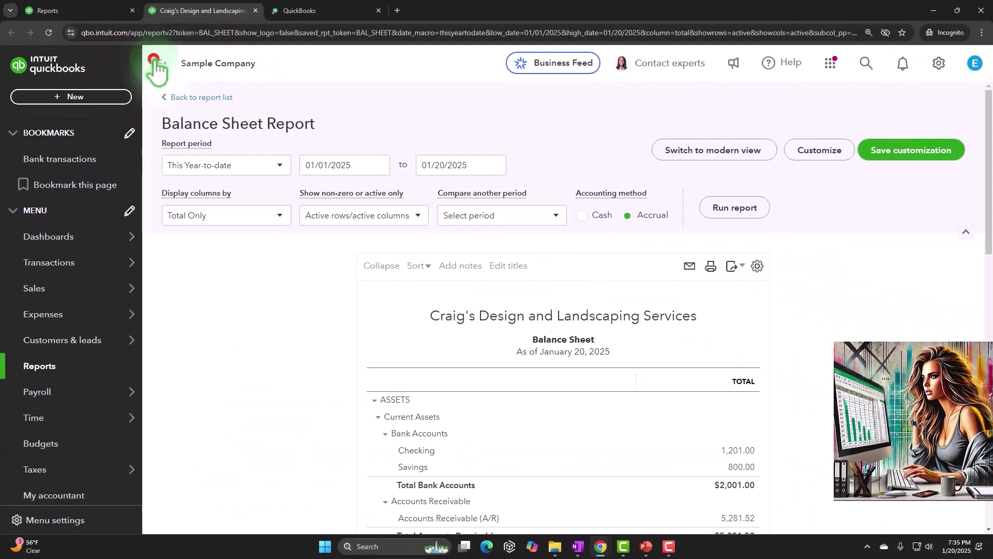
left_click(154, 62)
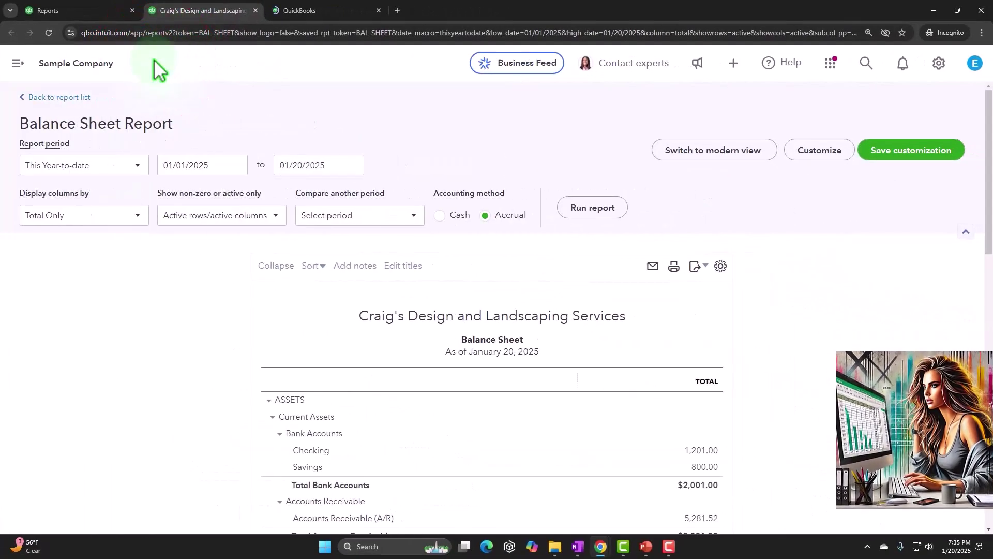
left_click(220, 165)
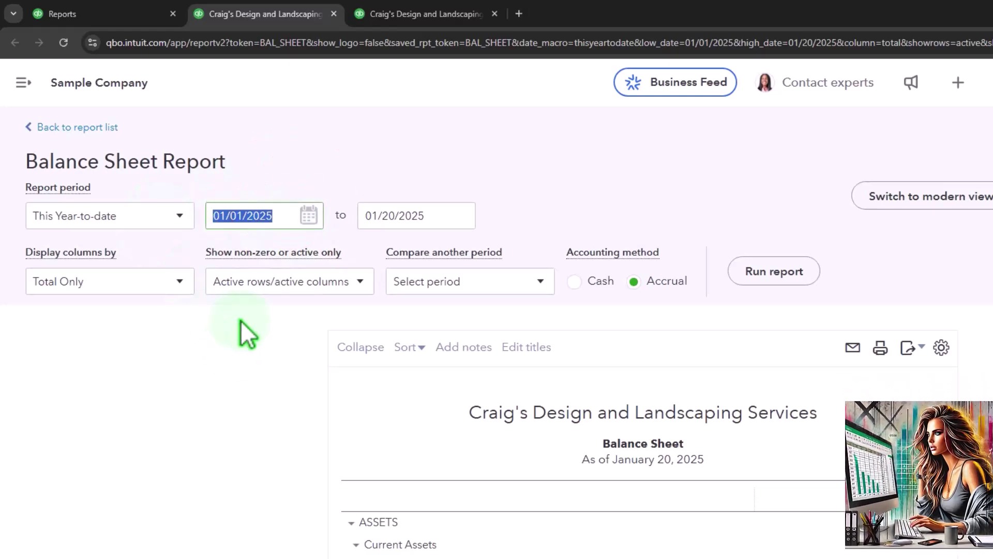
type("01012024")
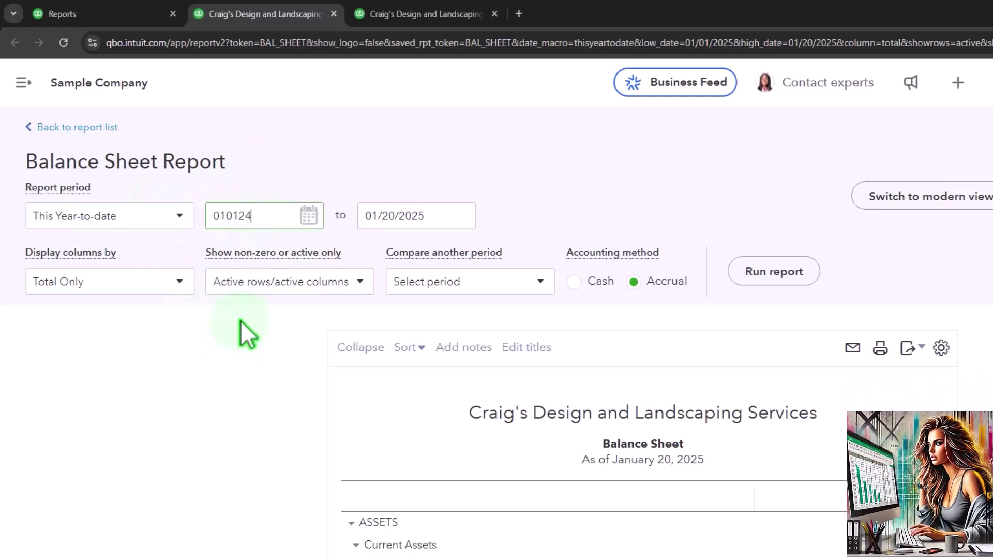
key("Tab")
type("12/31/2025")
key("Tab")
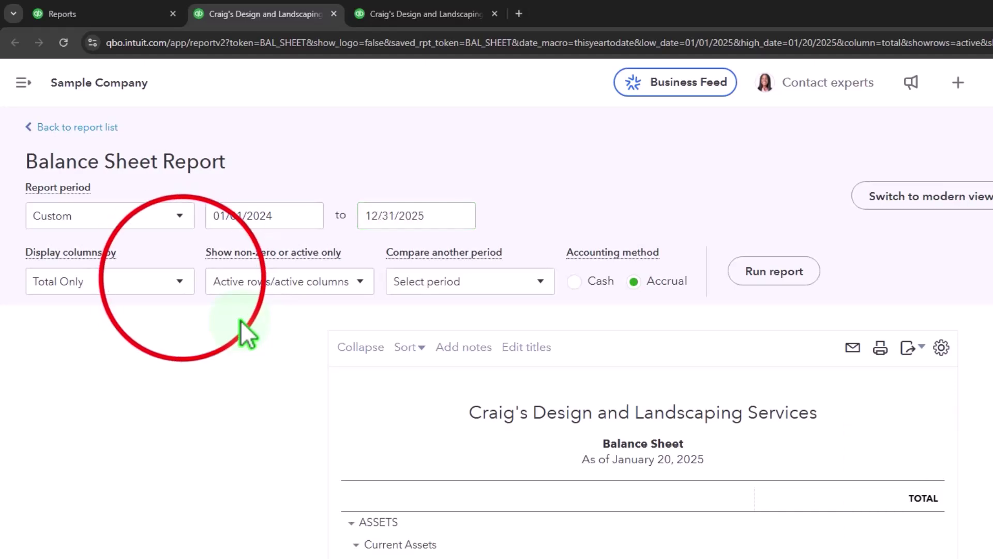
left_click(178, 281)
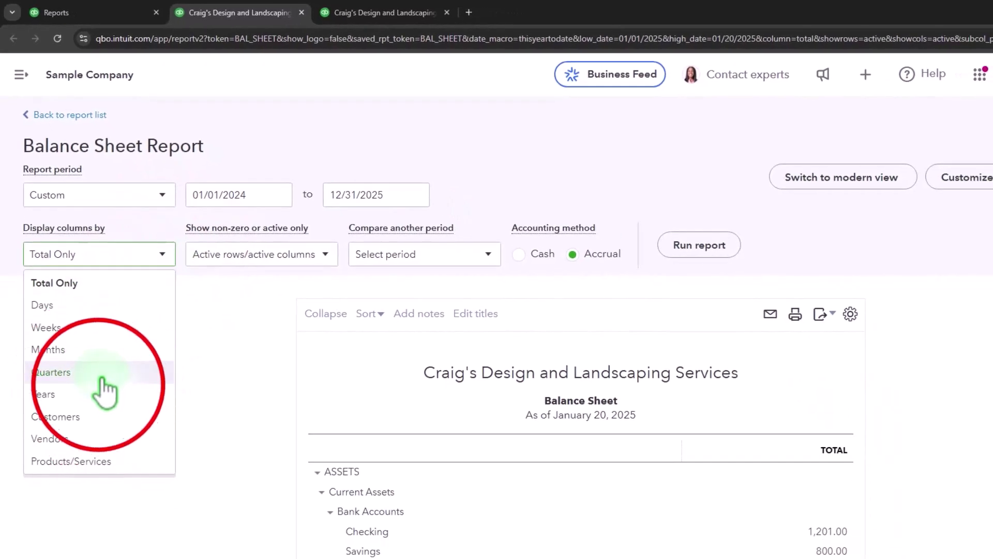
left_click(699, 248)
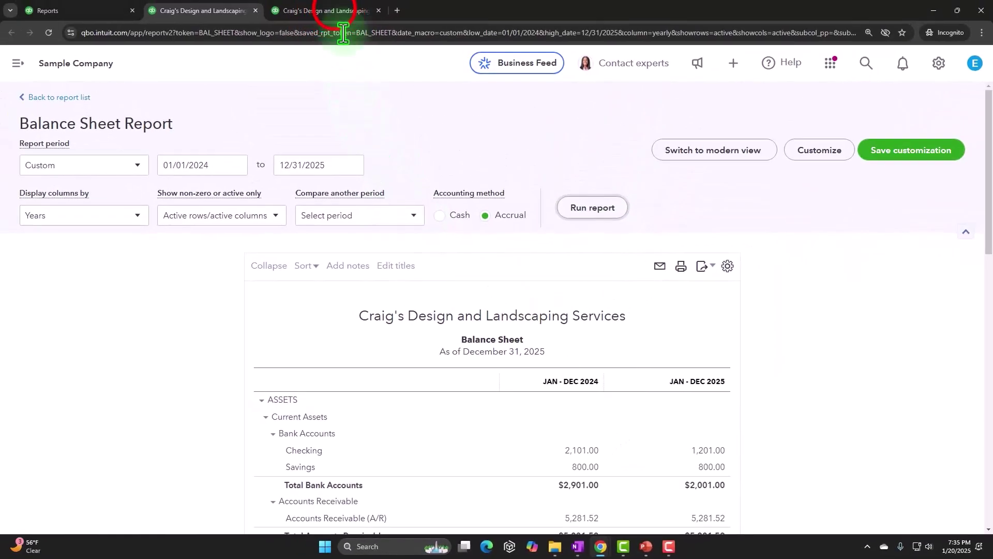
- In the Profit and Loss tab, collapse the navigation menu and run the report for 01/01/2024 to 12/31/2025 with columns displayed by Years
left_click(348, 11)
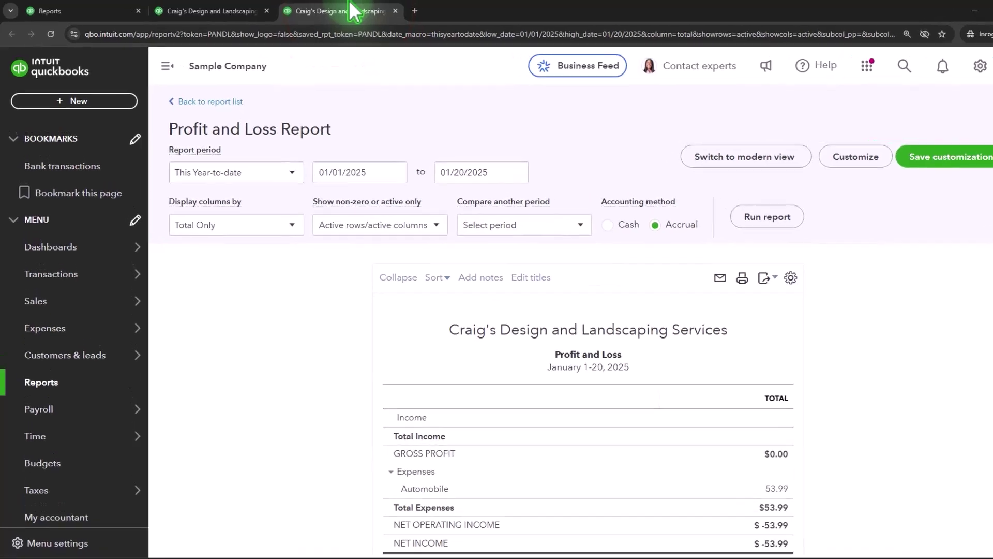
left_click(167, 65)
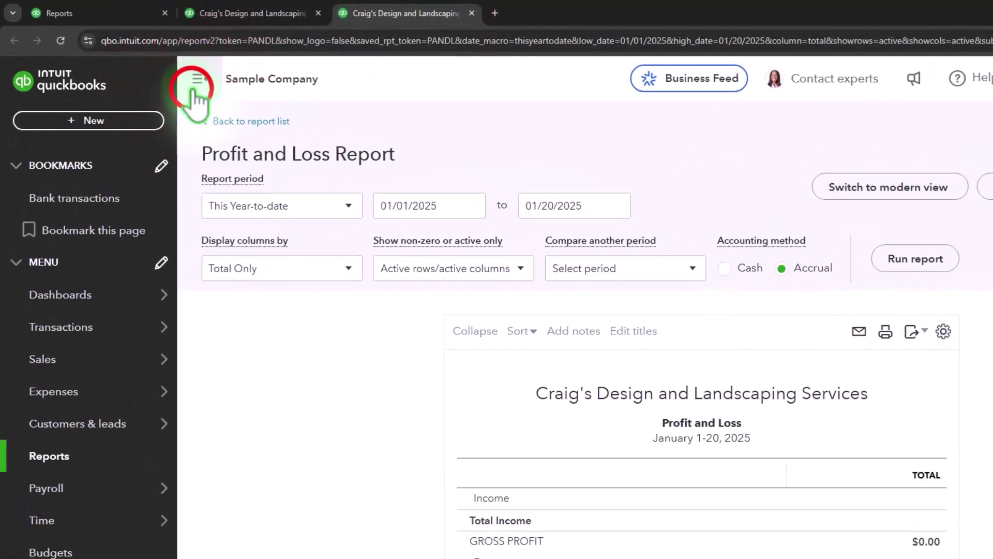
left_click(350, 172)
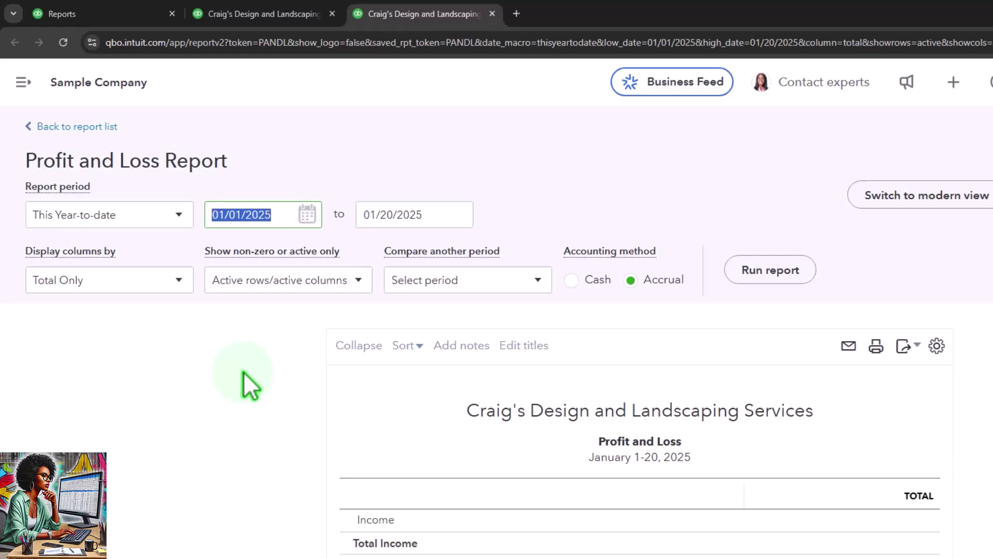
type("010124")
key("Tab")
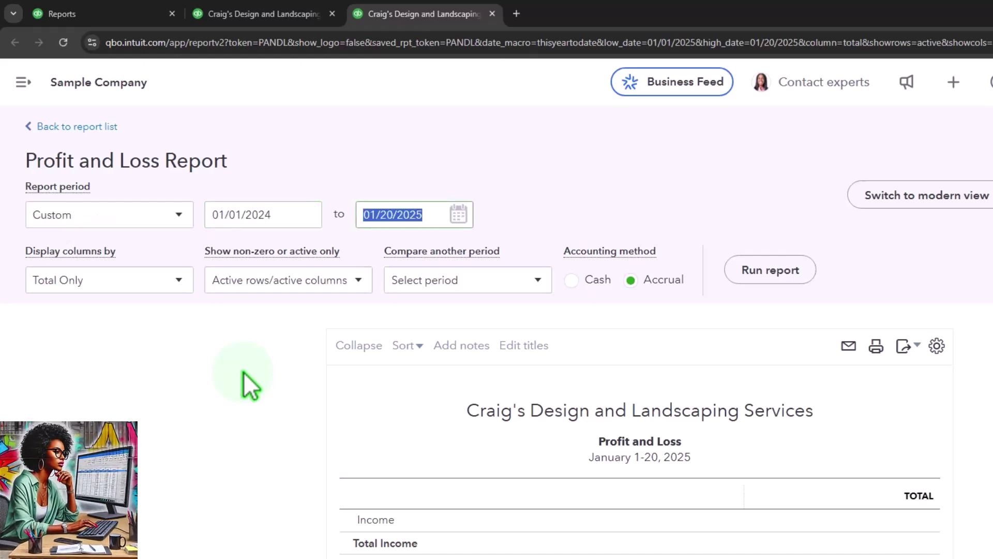
type("123125")
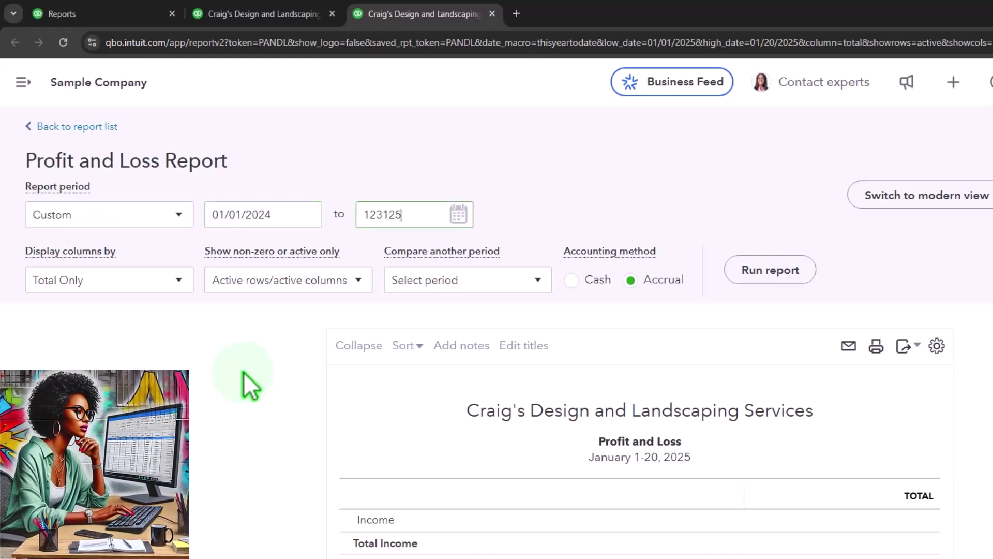
key("Tab")
left_click(178, 280)
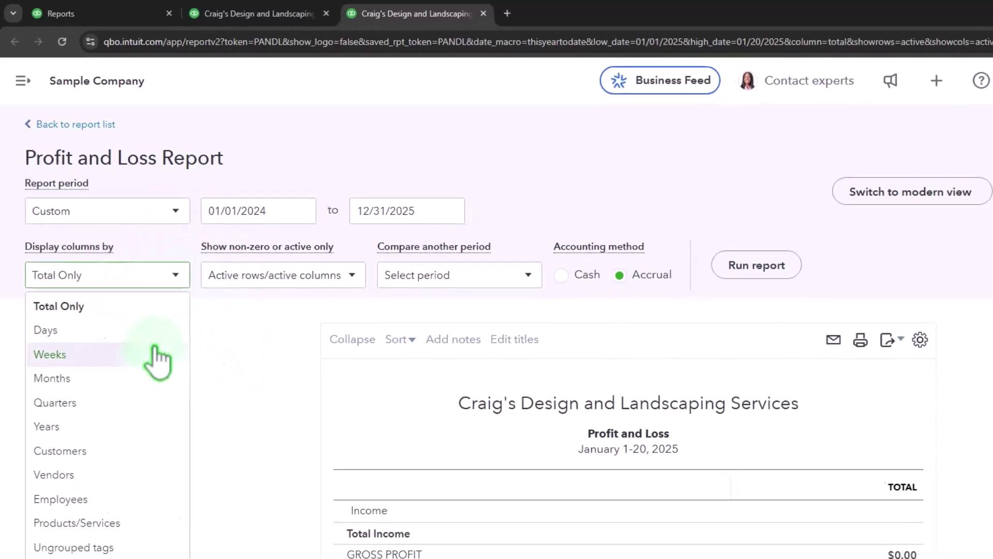
left_click(145, 427)
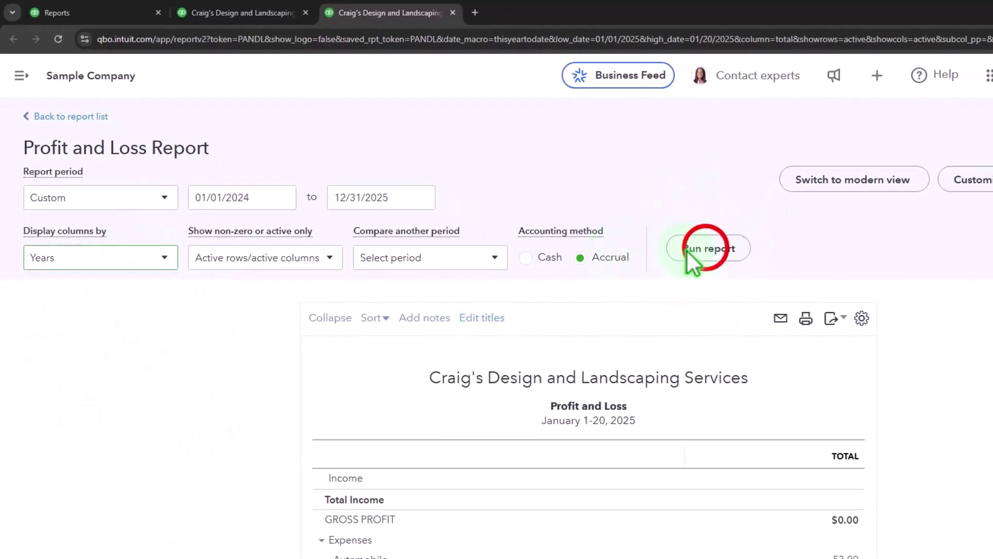
left_click(706, 249)
- Examine the income, cost of goods sold and expense lines of the yearly Profit and Loss report
scroll(600, 253, "down", 2)
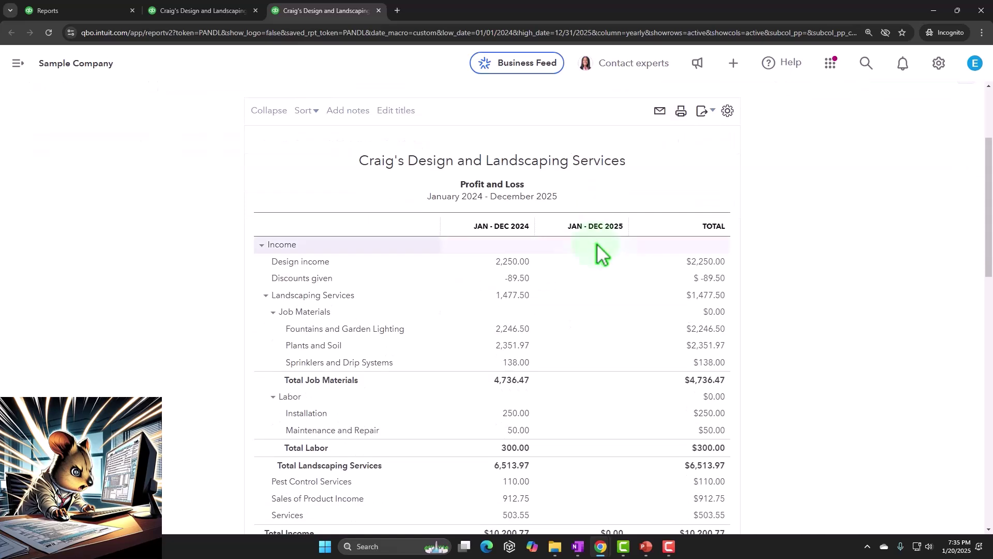
scroll(600, 254, "down", 5)
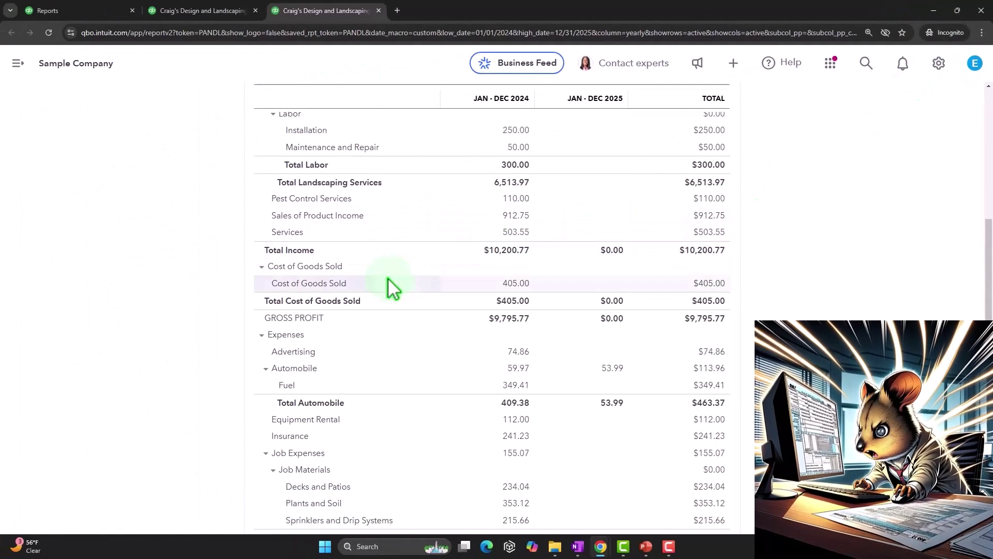
scroll(387, 277, "up", 8)
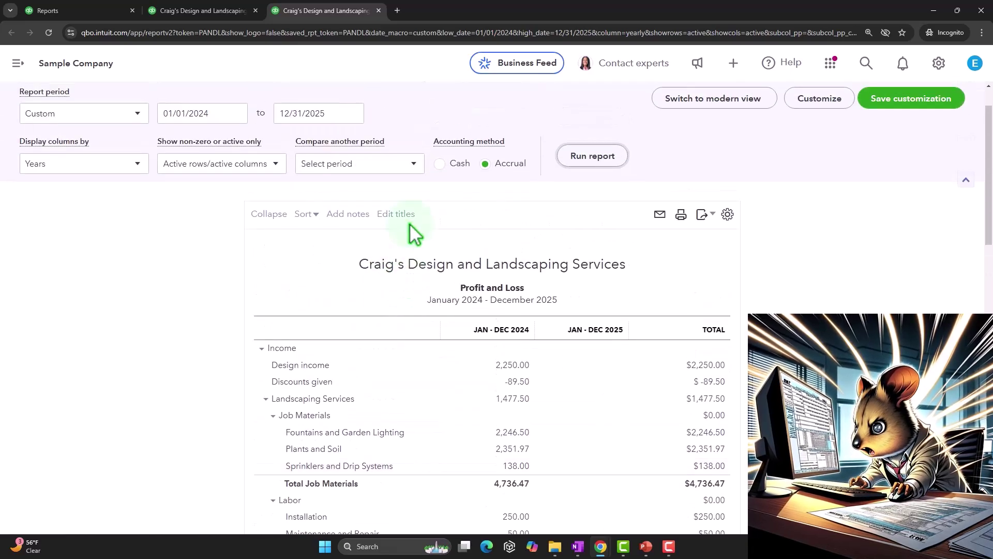
- Return to the Reports list tab and display the available new transaction types for customers, vendors, team and other
left_click(108, 12)
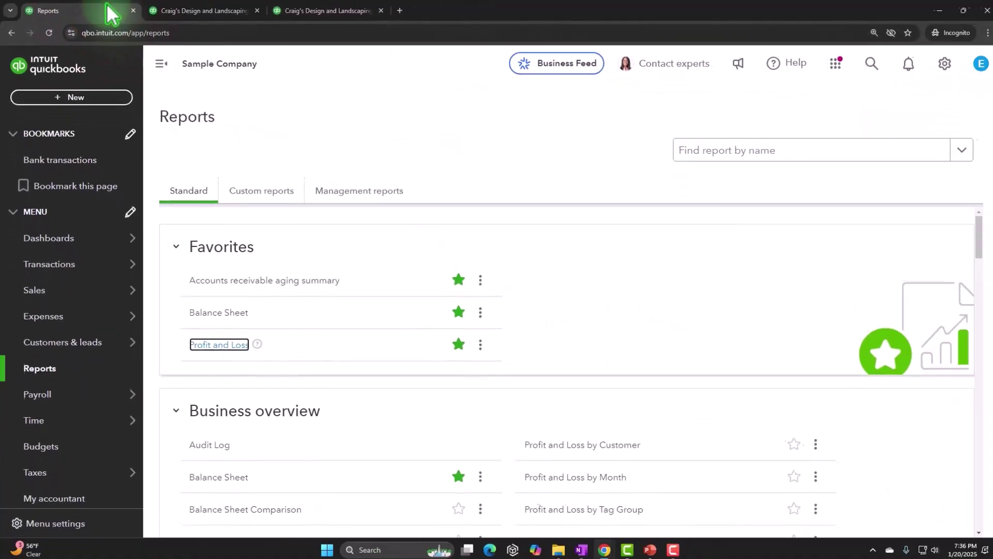
left_click(80, 98)
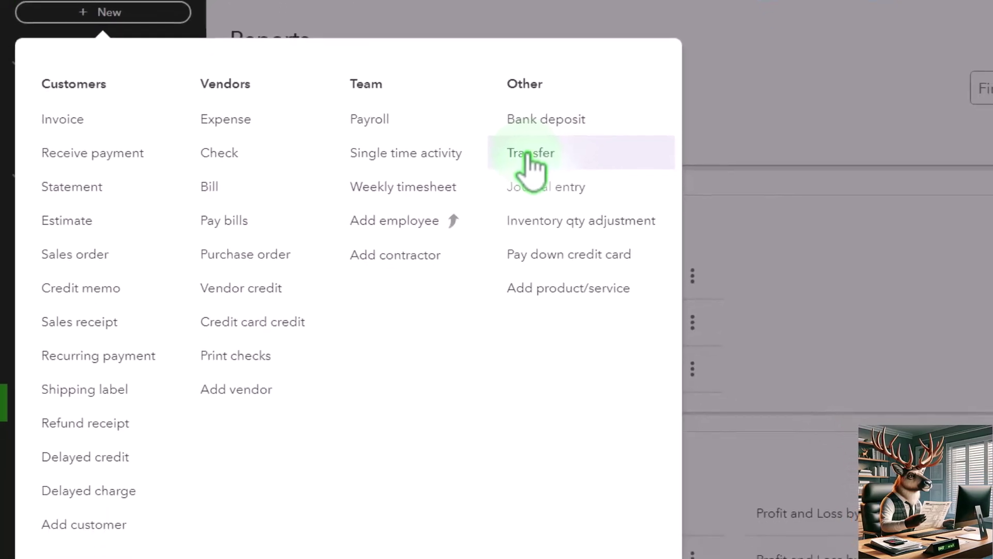
- Inspect the transactions behind the 2024 Checking balance on the Balance Sheet, and examine its credit card liabilities back in the summary report
left_click(196, 8)
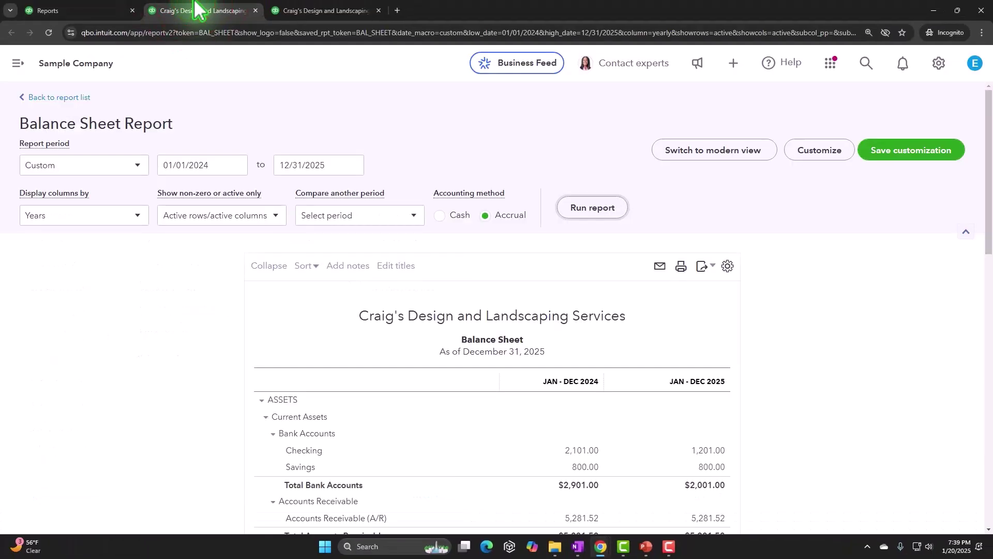
scroll(268, 288, "down", 2)
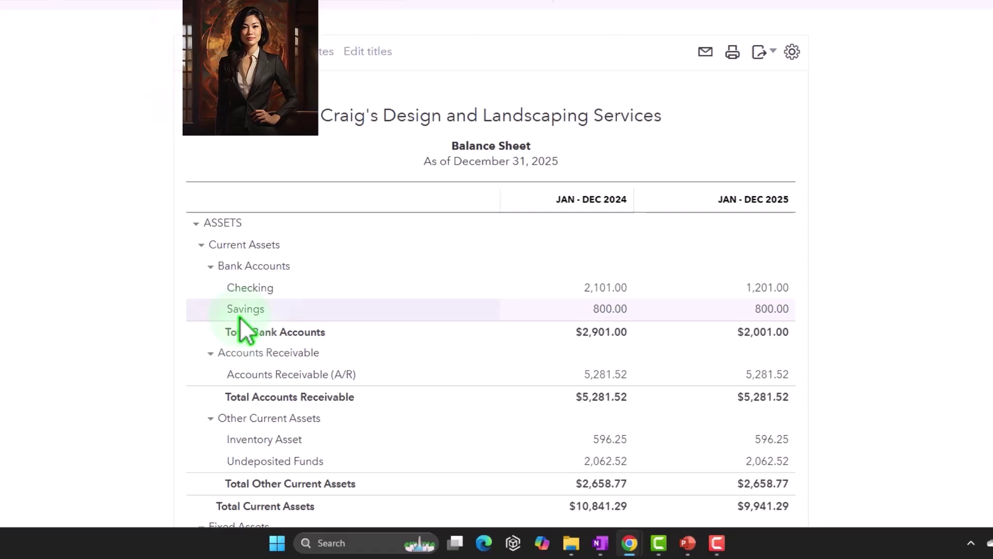
left_click(594, 297)
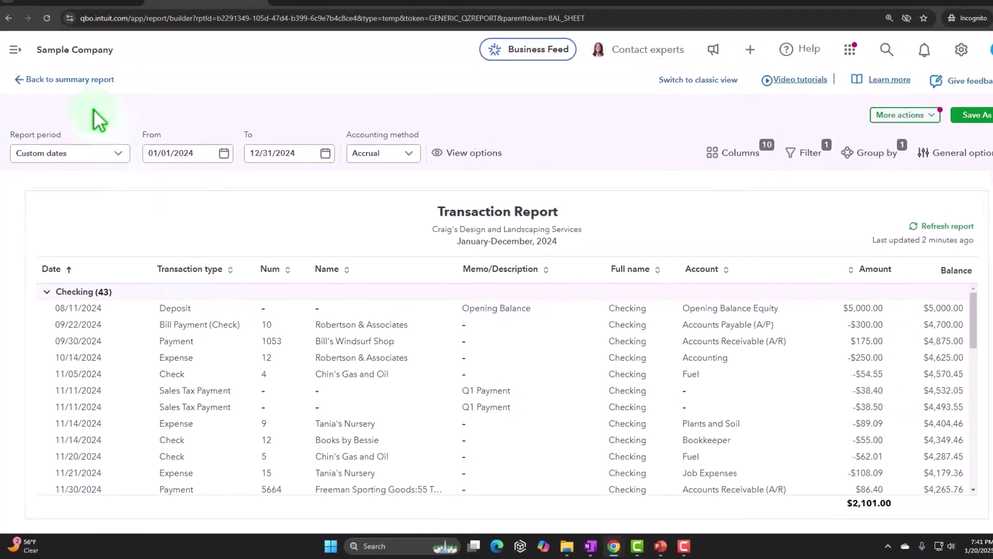
left_click(73, 94)
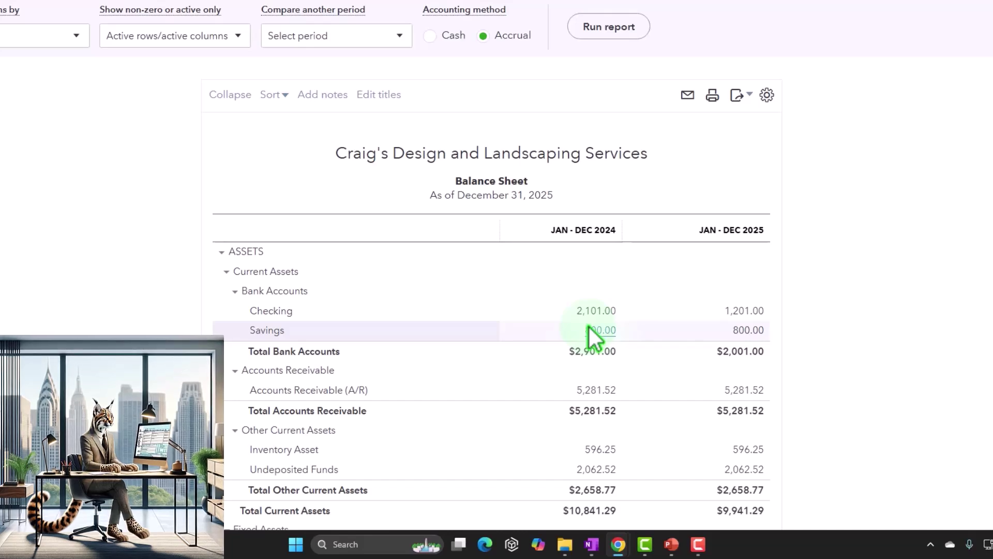
scroll(589, 325, "down", 2)
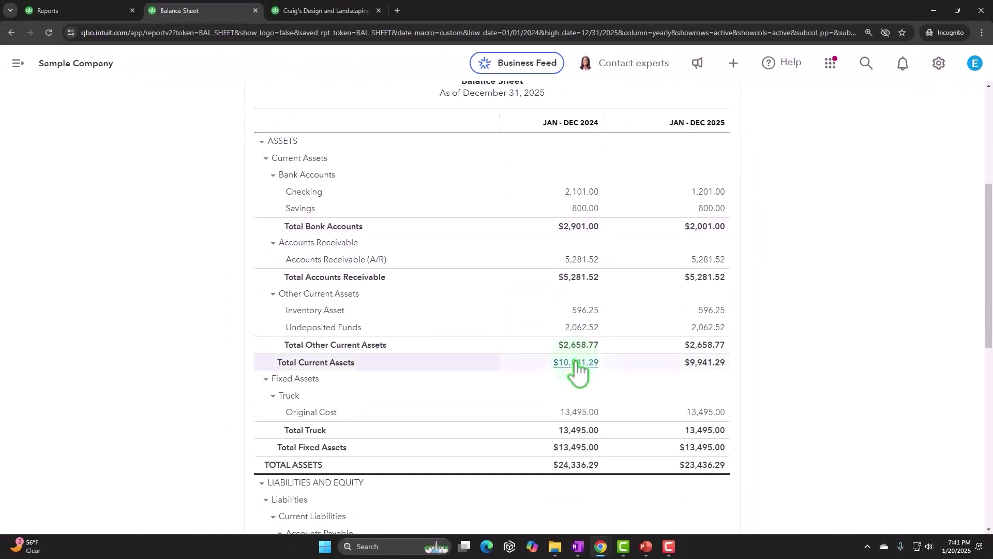
scroll(575, 358, "down", 4)
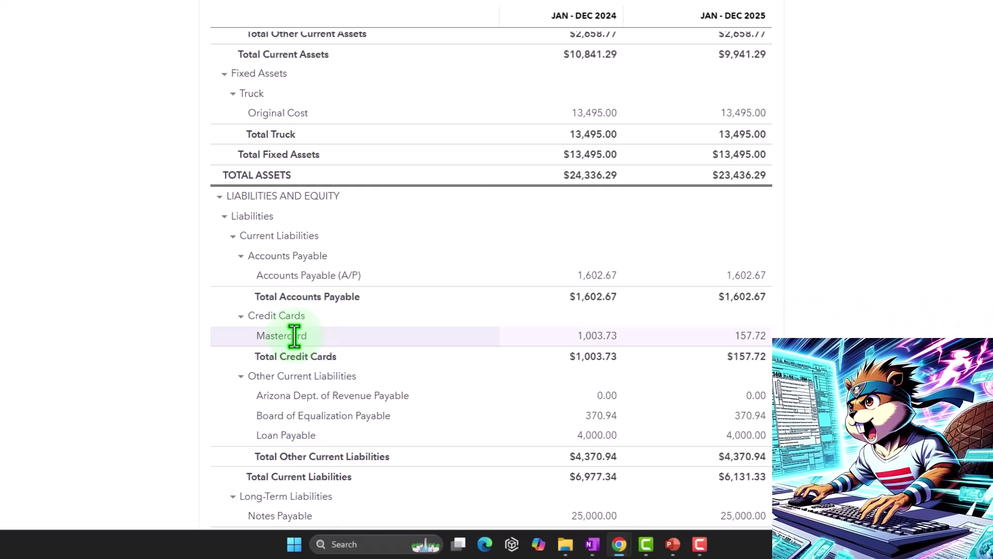
- From the Reports list tab, start a new expense, choose Visa as its payment account, and leave the form without saving
left_click(47, 11)
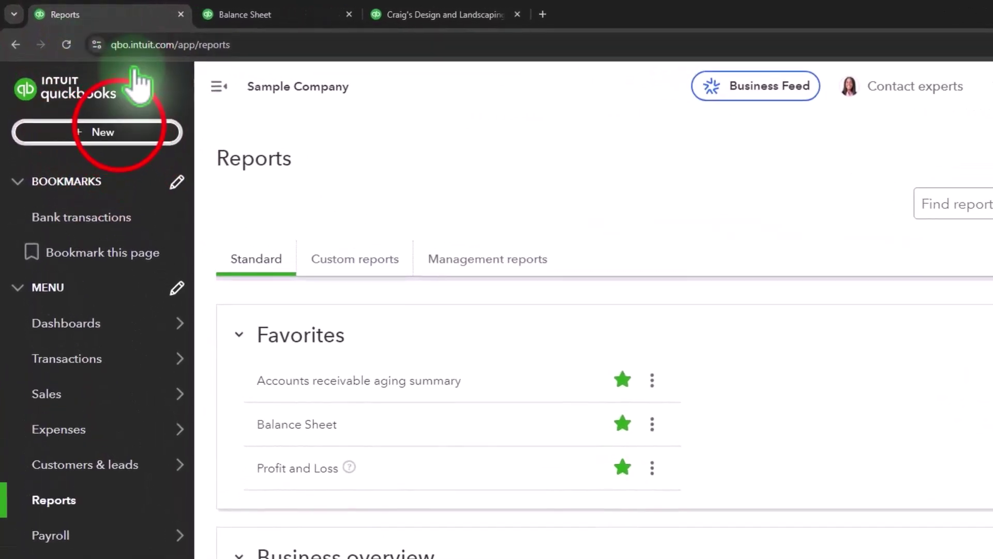
left_click(106, 114)
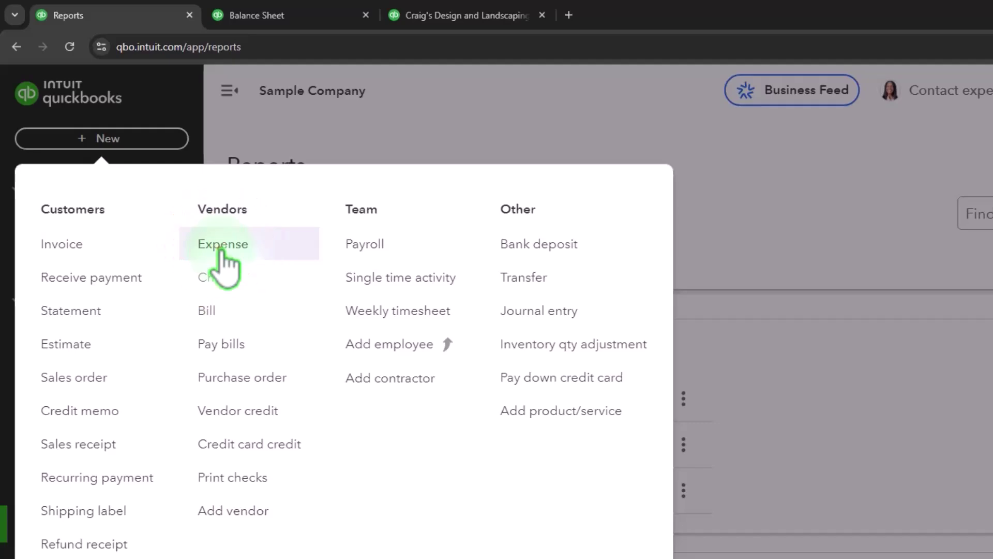
left_click(220, 248)
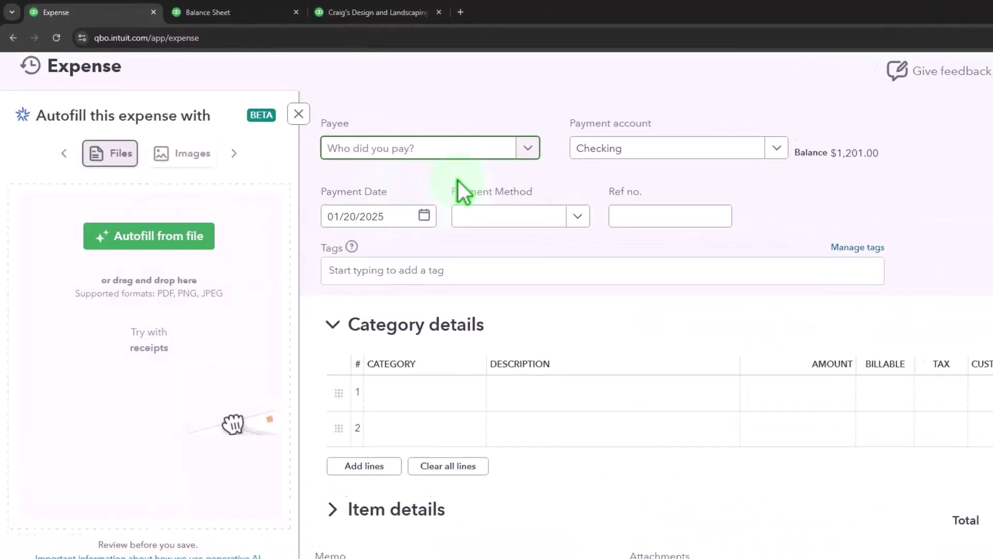
left_click(318, 121)
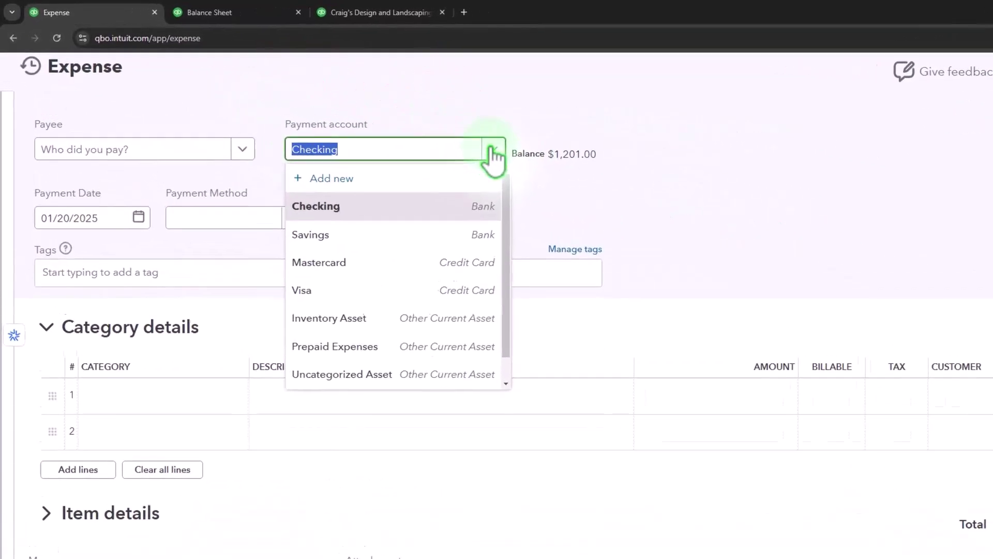
left_click(418, 333)
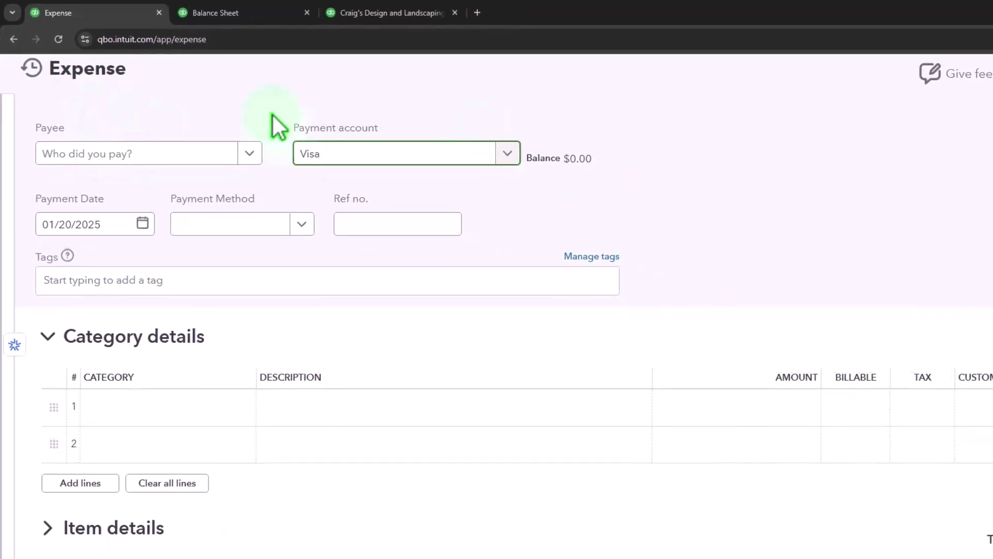
left_click(985, 62)
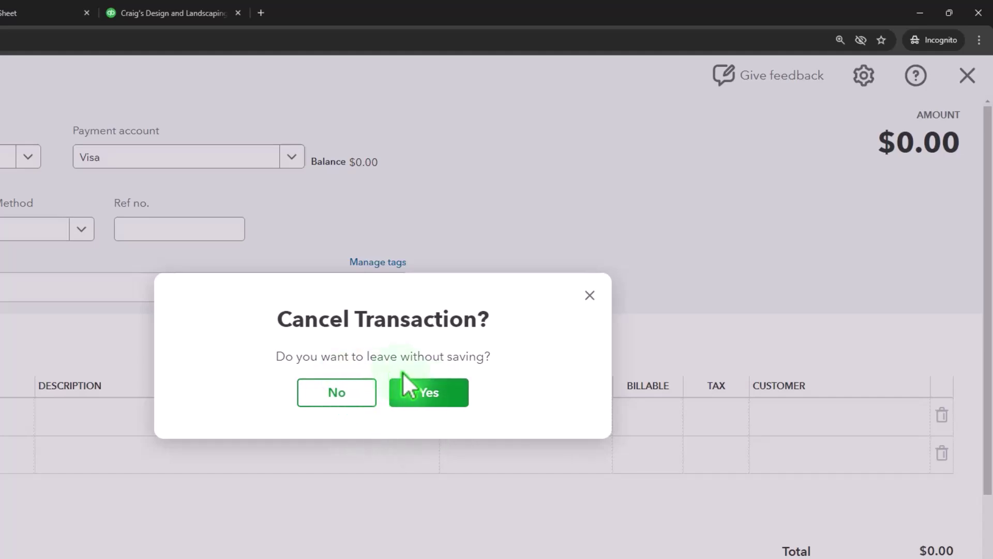
left_click(429, 394)
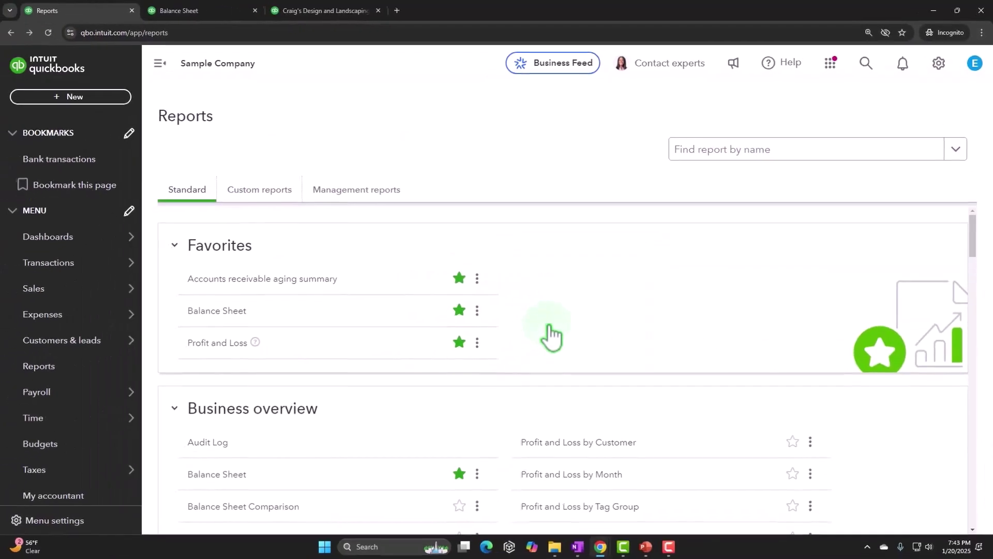
- Open the bank transactions page, dismiss the bank connection message, and review the Mastercard transactions awaiting review
left_click(115, 259)
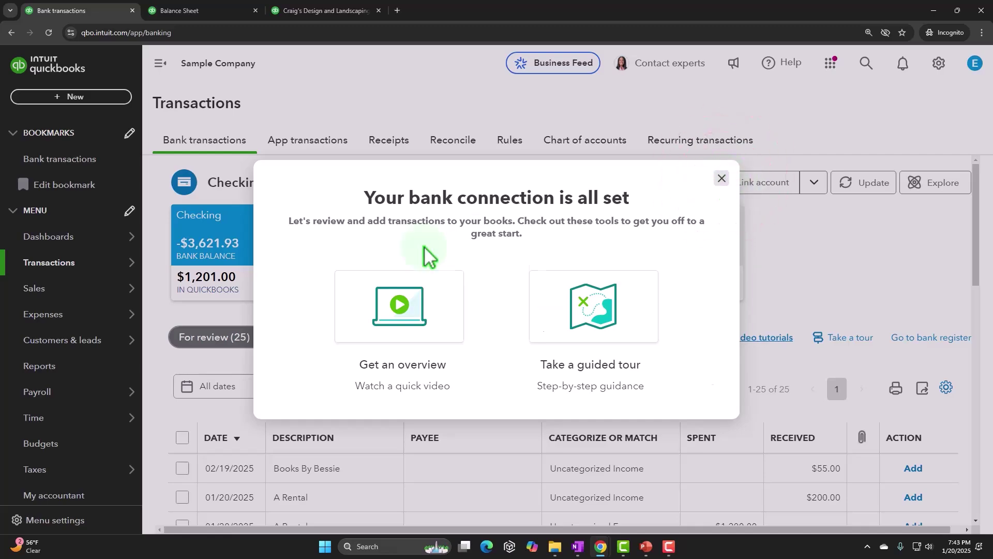
key("Escape")
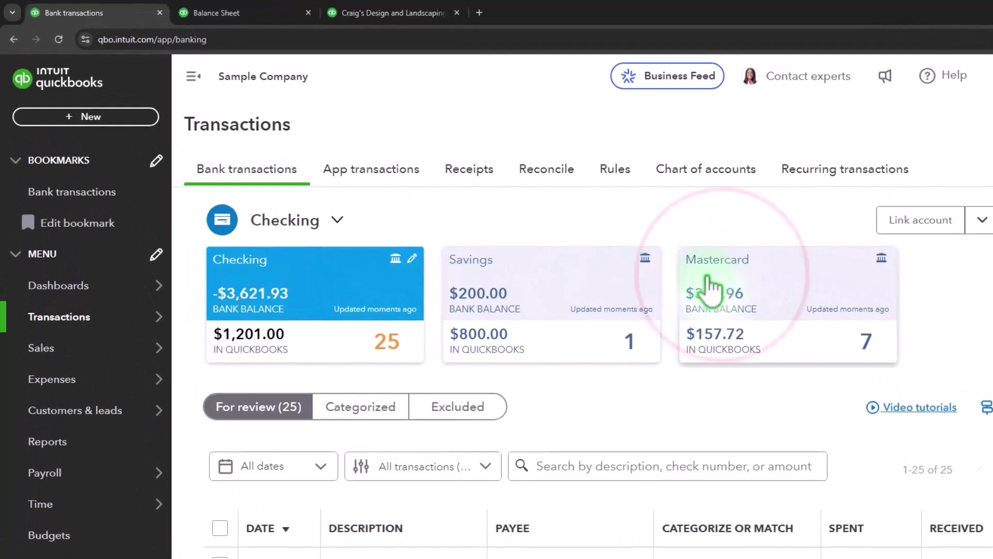
left_click(727, 289)
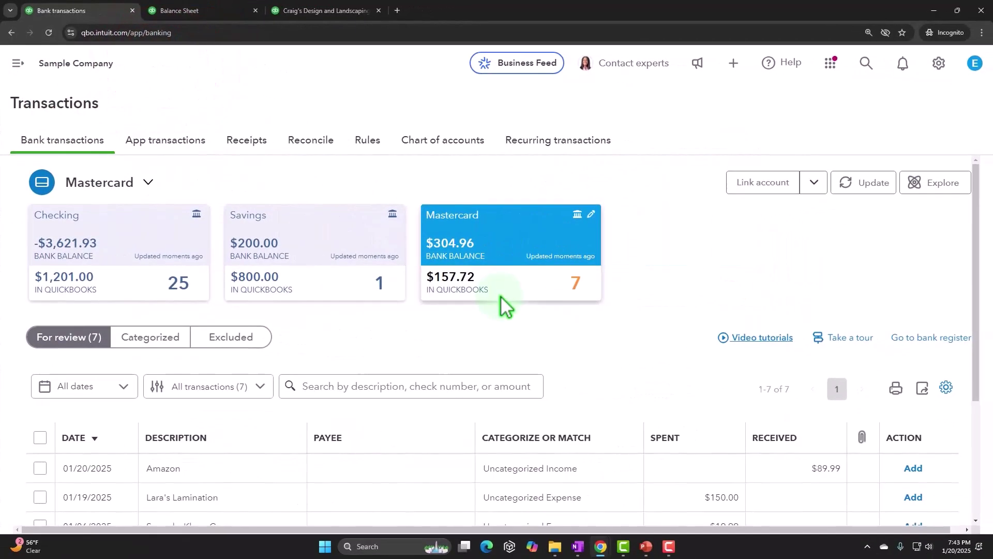
scroll(501, 297, "down", 3)
scroll(505, 308, "down", 1)
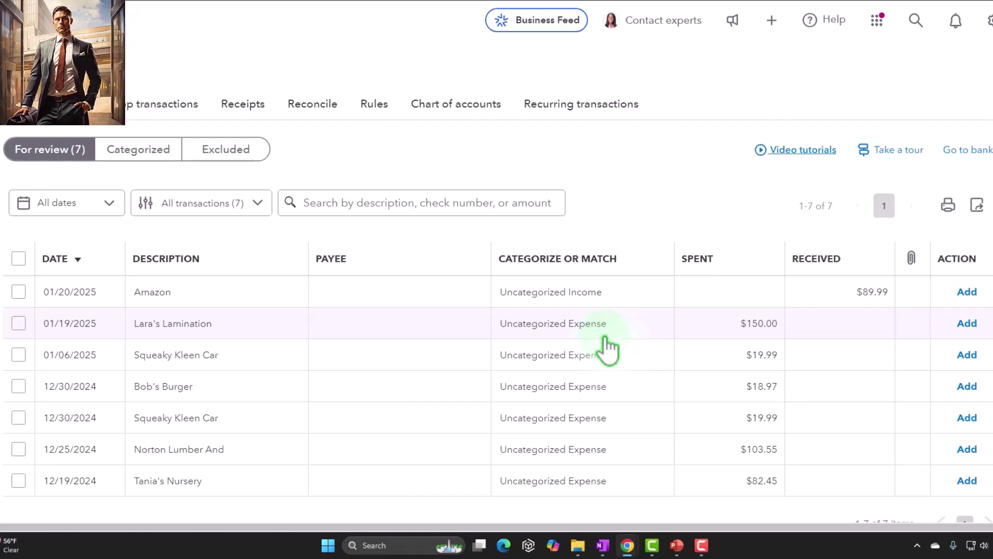
- Examine the income, cost of goods sold and expense accounts on the yearly Profit and Loss report
left_click(325, 11)
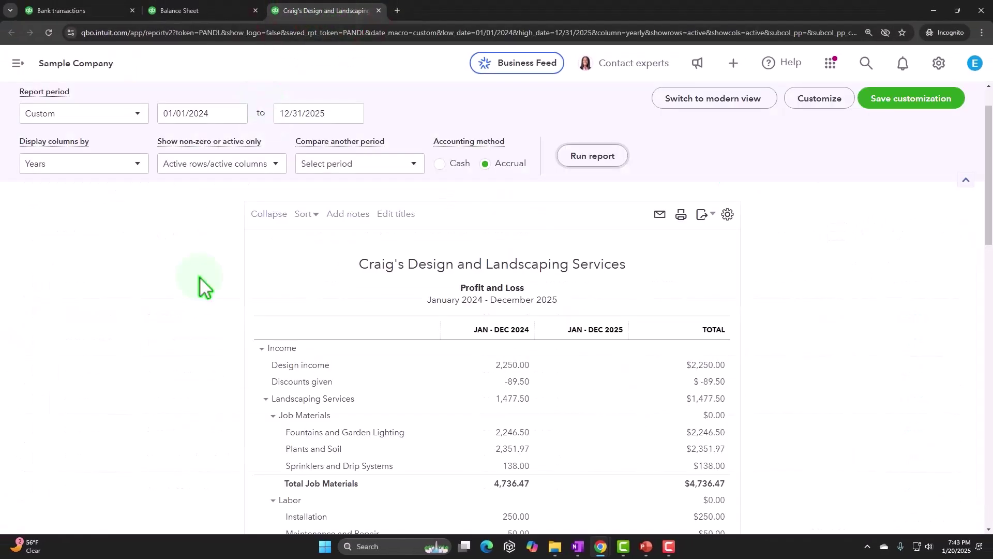
scroll(200, 280, "down", 10)
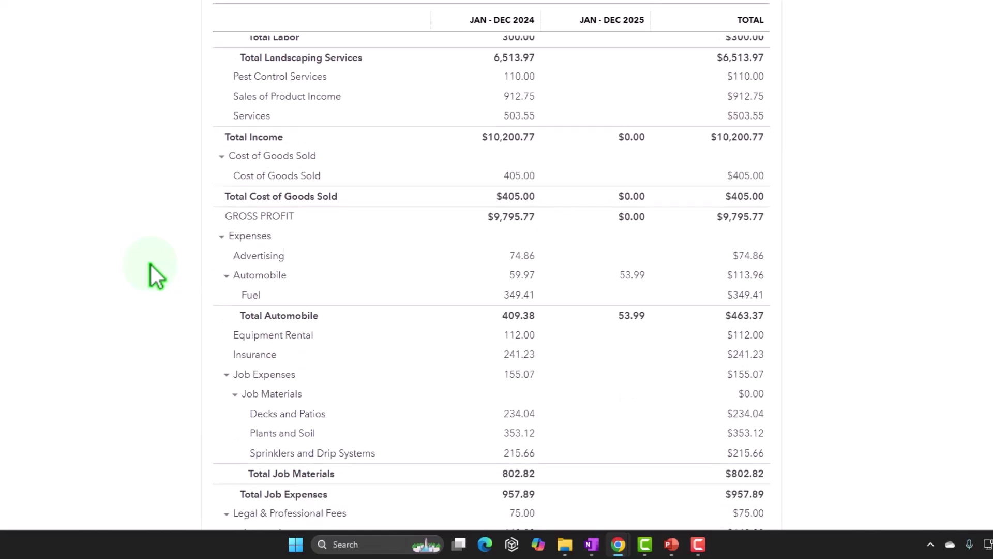
scroll(150, 278, "down", 7)
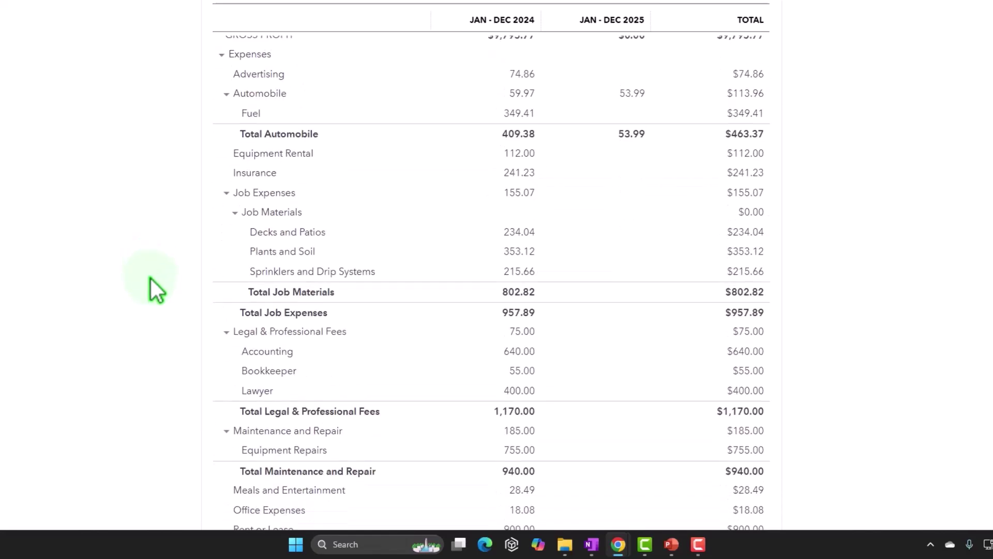
scroll(151, 278, "down", 4)
scroll(153, 254, "up", 10)
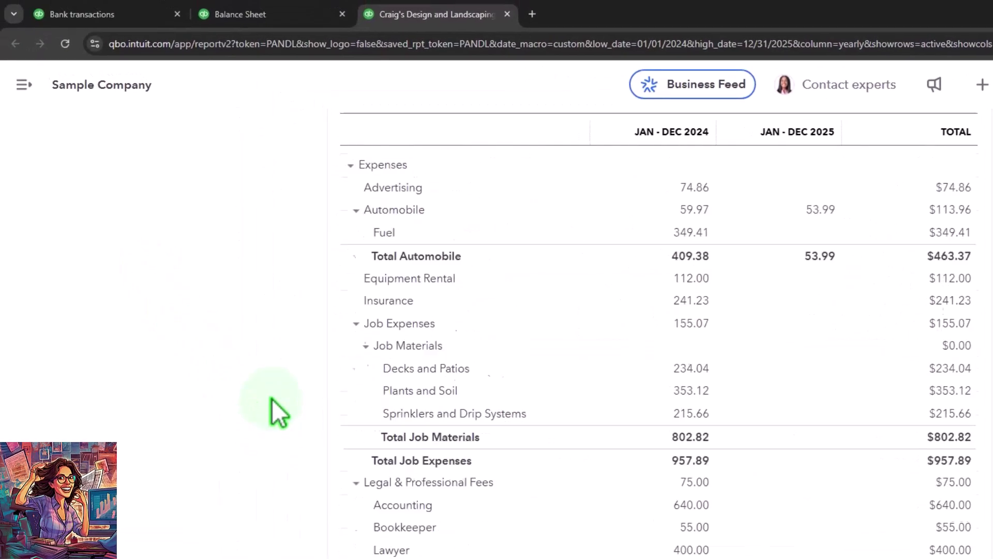
- Inspect the transactions behind the Balance Sheet's 2024 Mastercard balance, including the 12/13/2024 Hicks Hardware expense, and return to the report summary
left_click(297, 23)
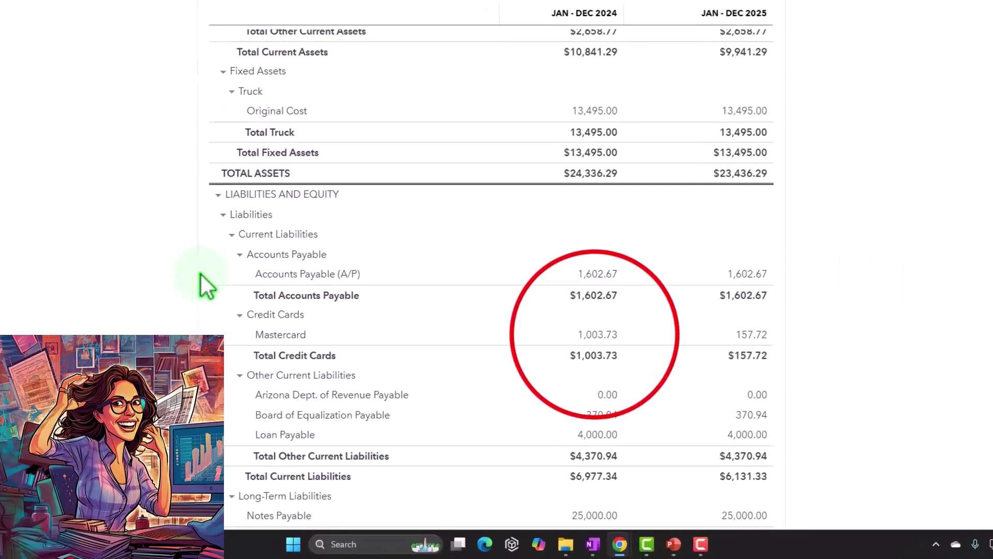
left_click(597, 333)
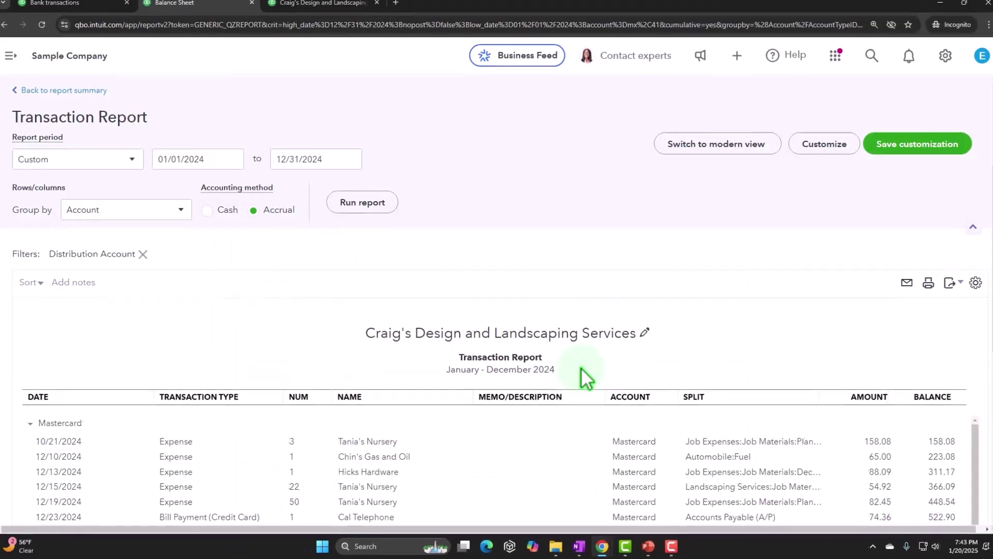
scroll(581, 383, "down", 4)
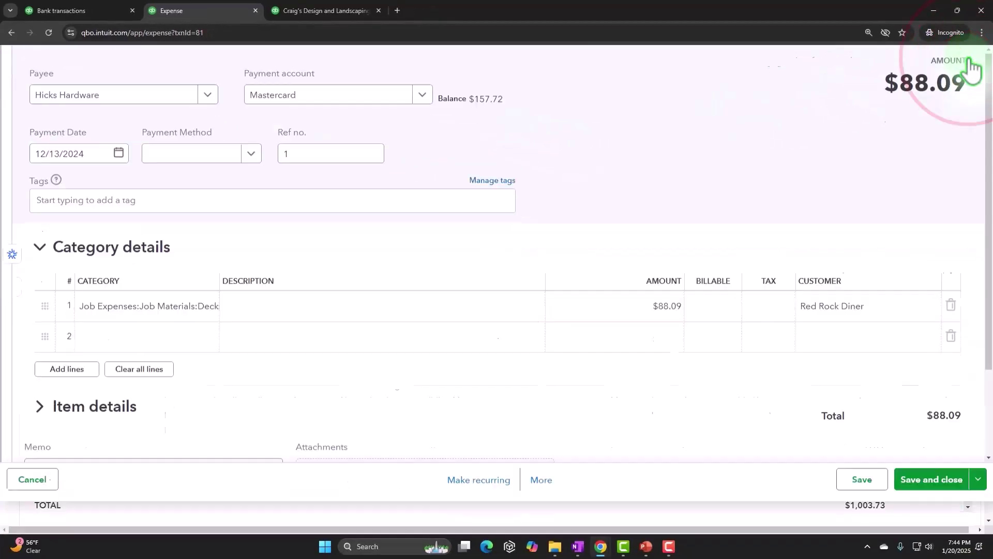
left_click(971, 62)
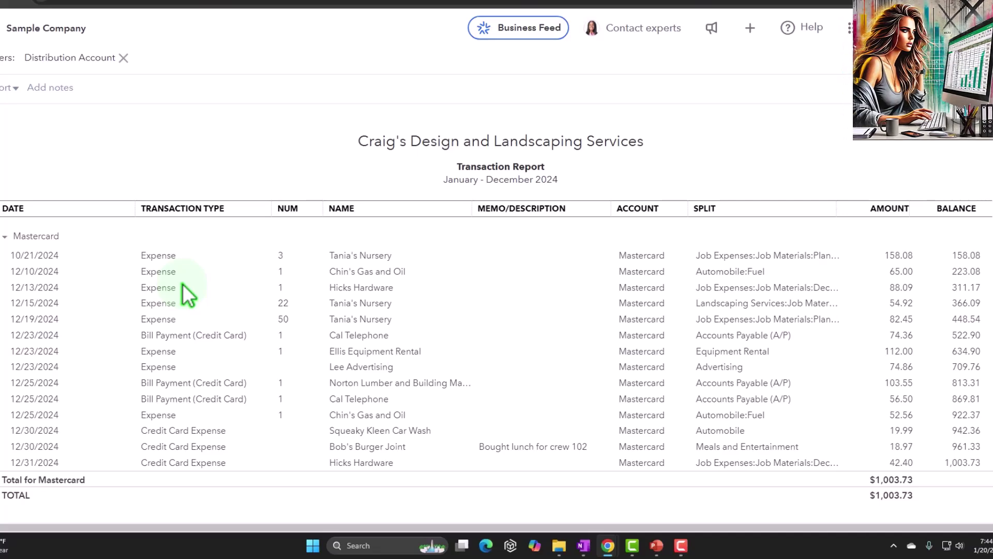
scroll(182, 285, "up", 5)
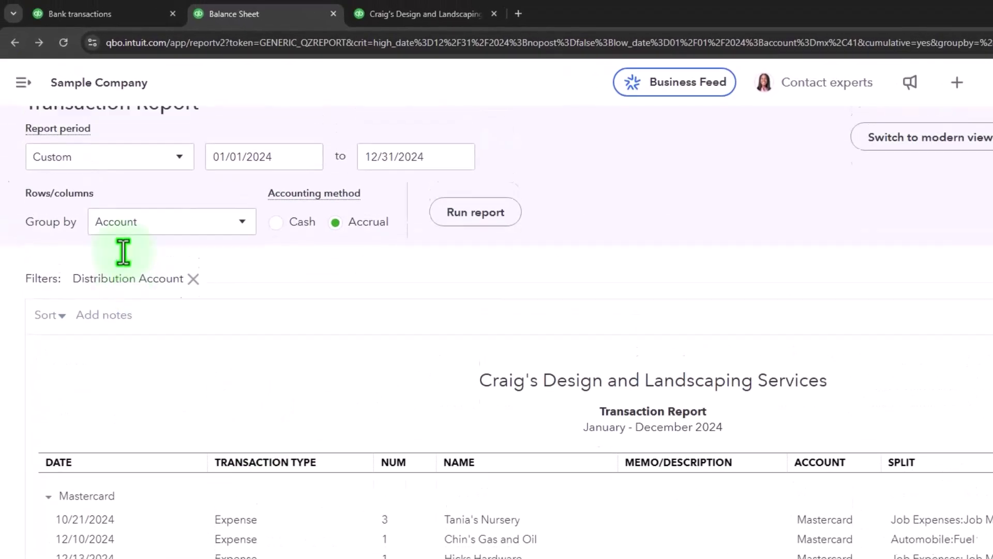
scroll(123, 251, "up", 2)
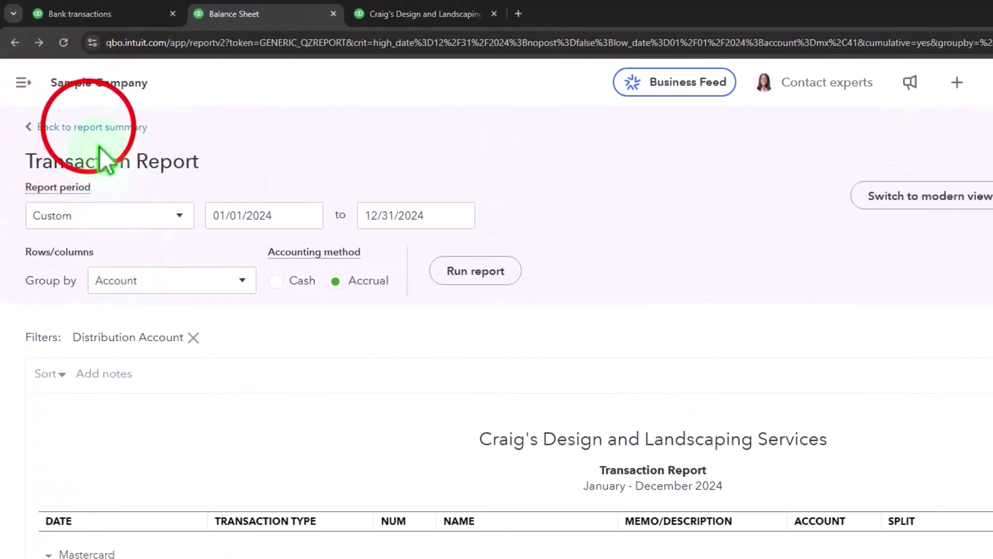
left_click(80, 124)
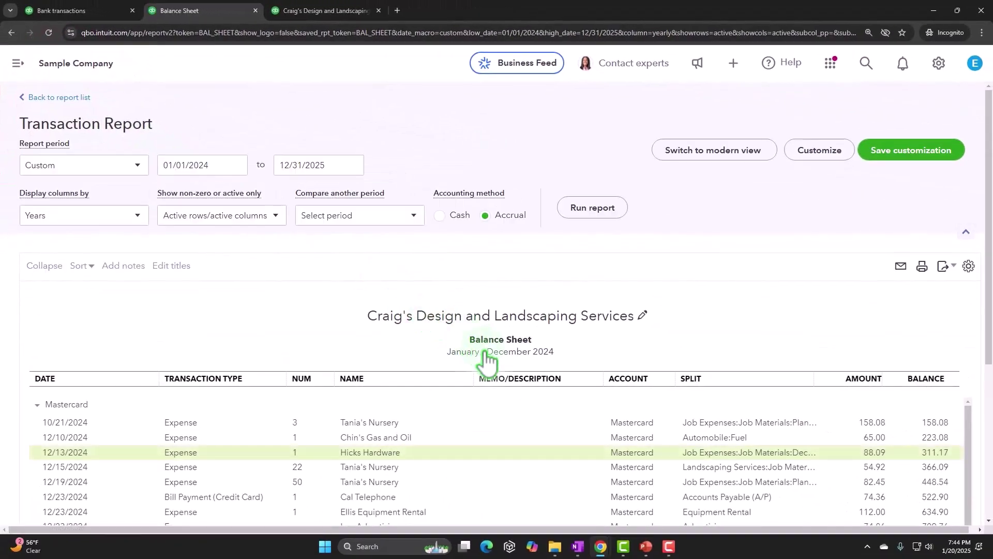
- Compare the Balance Sheet's bank and credit card balances, examine all 2024 Mastercard transactions and their types, and return to the summary report
scroll(491, 368, "up", 8)
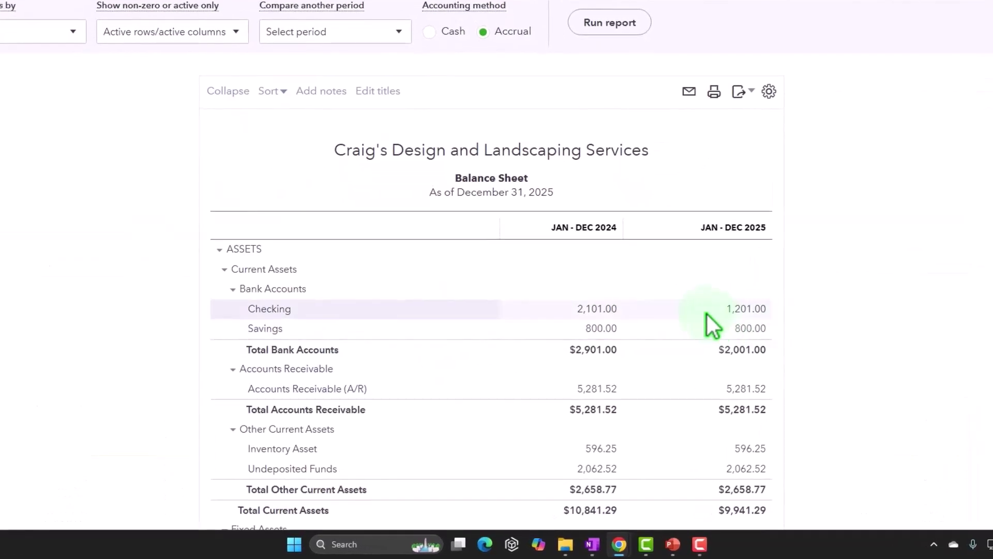
scroll(706, 314, "down", 9)
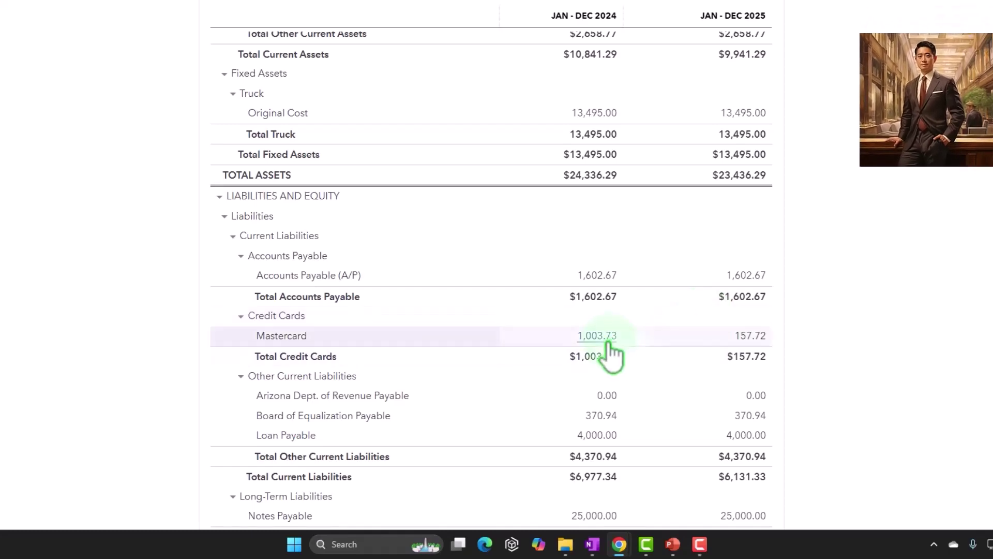
scroll(610, 357, "up", 7)
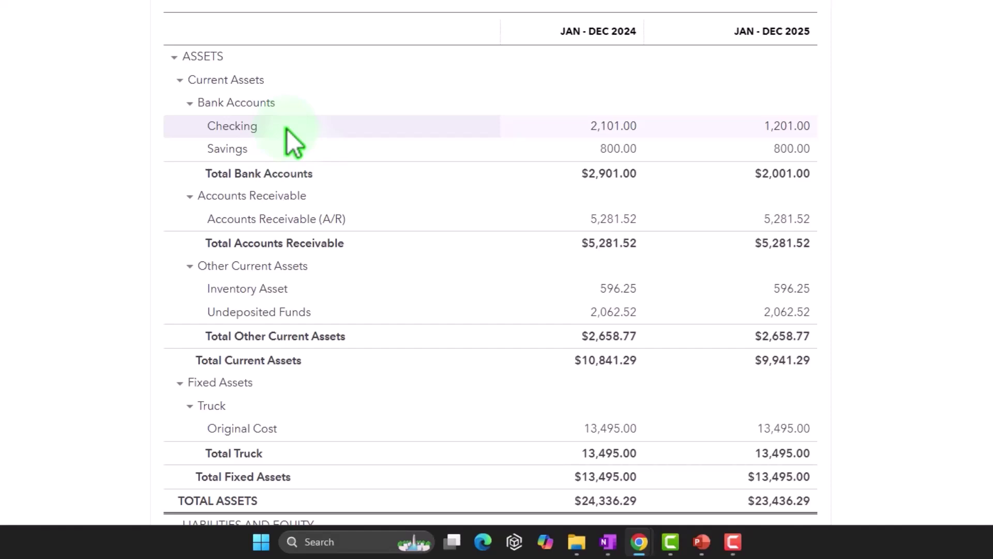
scroll(286, 132, "down", 8)
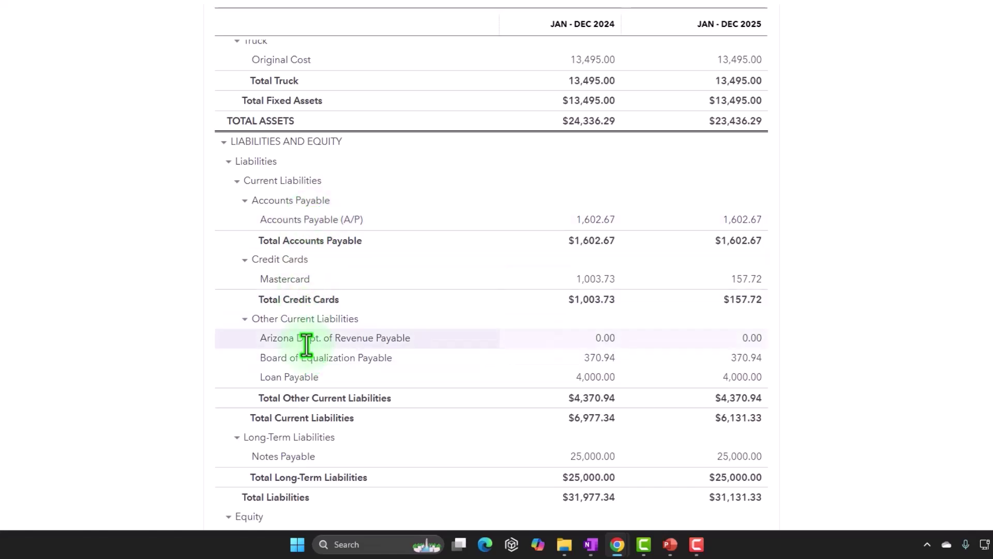
left_click(595, 279)
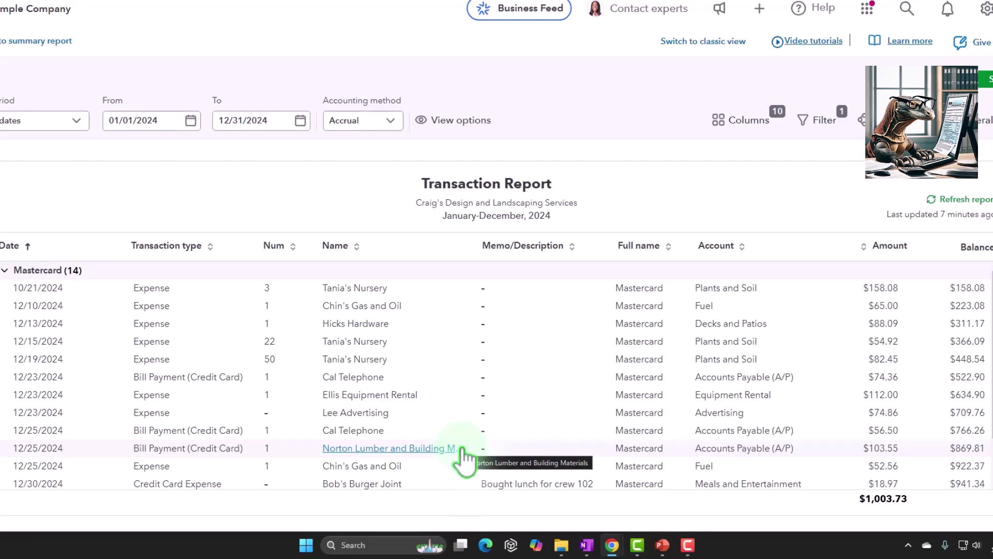
scroll(462, 456, "down", 2)
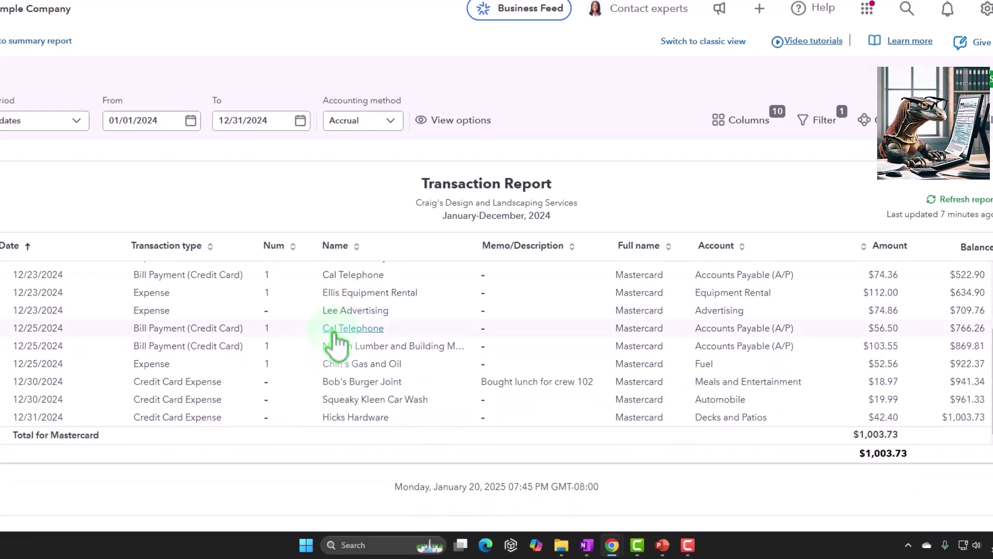
scroll(357, 423, "up", 3)
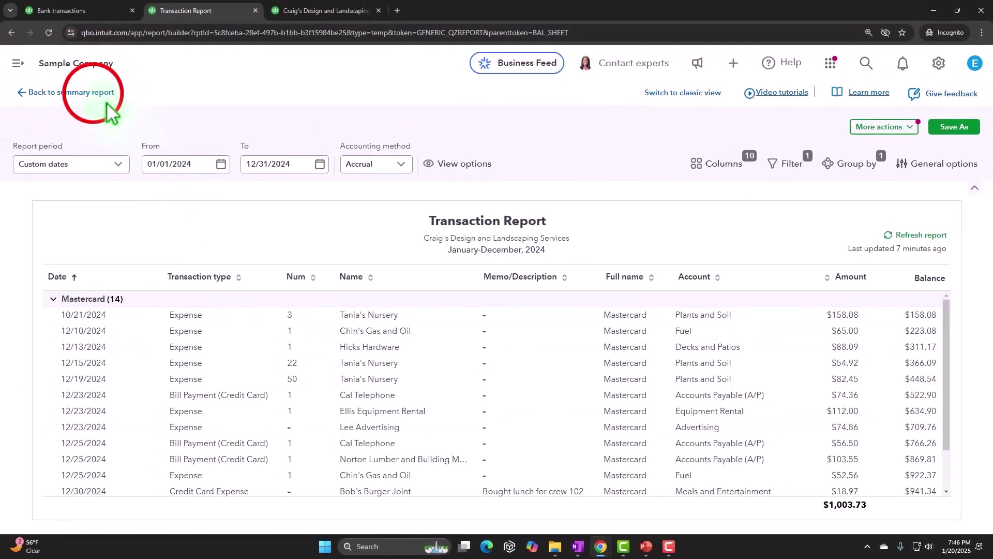
left_click(94, 94)
- Return to the bank transactions tab and display the Checking account's transactions awaiting review
left_click(64, 10)
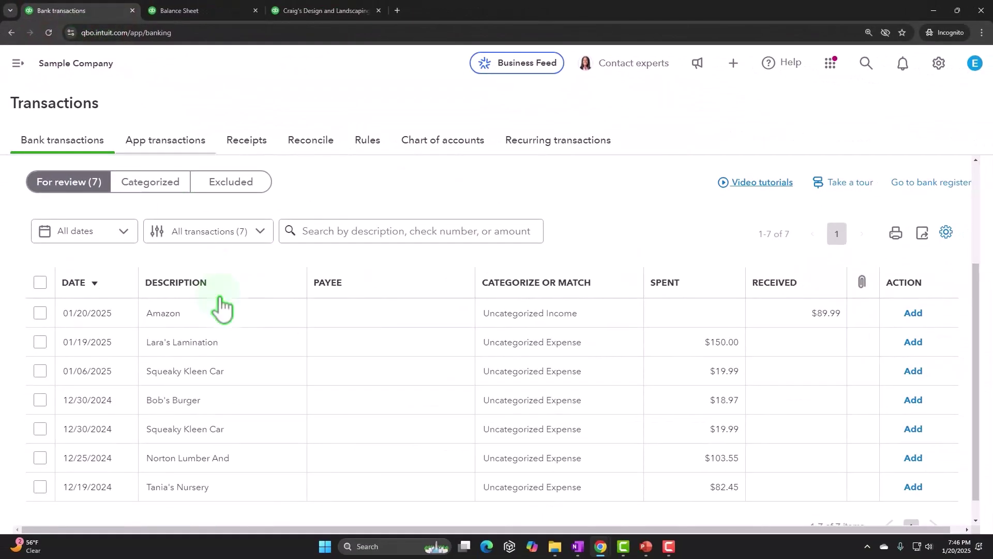
scroll(222, 305, "up", 3)
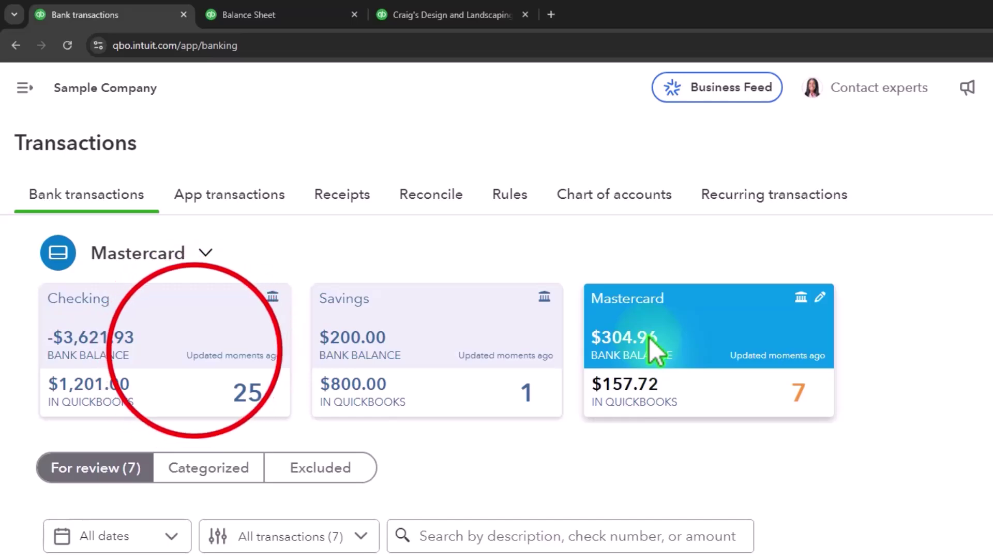
left_click(250, 388)
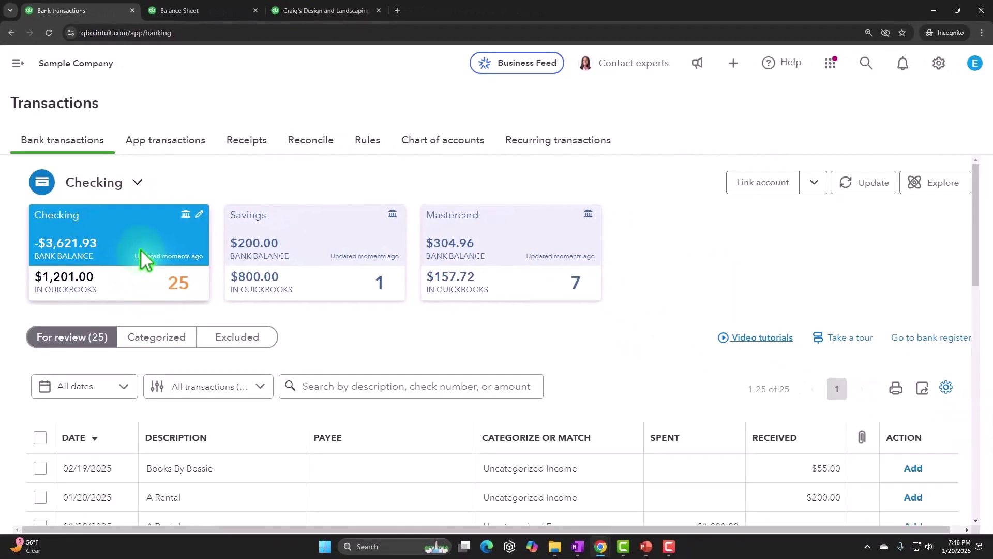
scroll(141, 250, "down", 3)
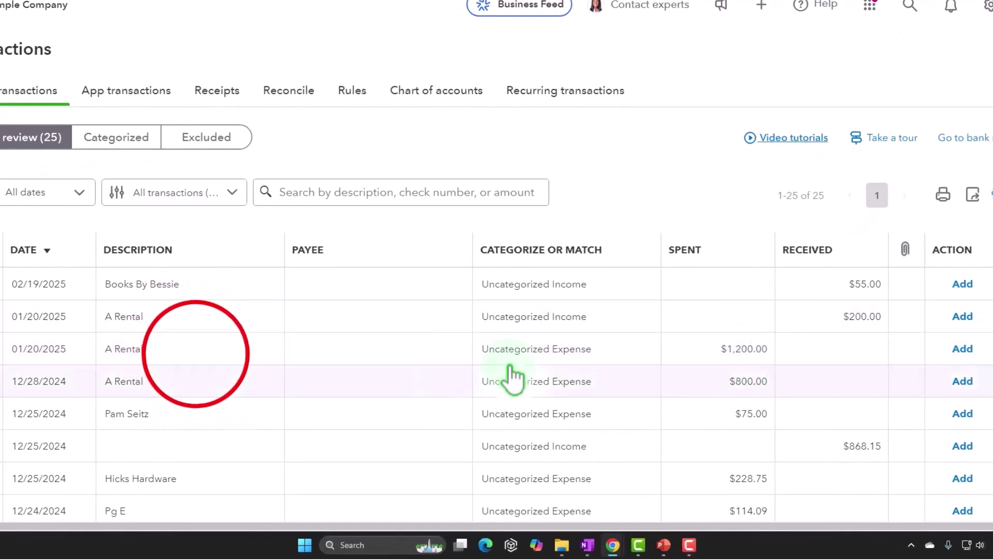
- Expand the $1,200.00 A Rental transaction dated 01/20/2025 and examine its categorize, match, transfer and credit card payment options
left_click(195, 355)
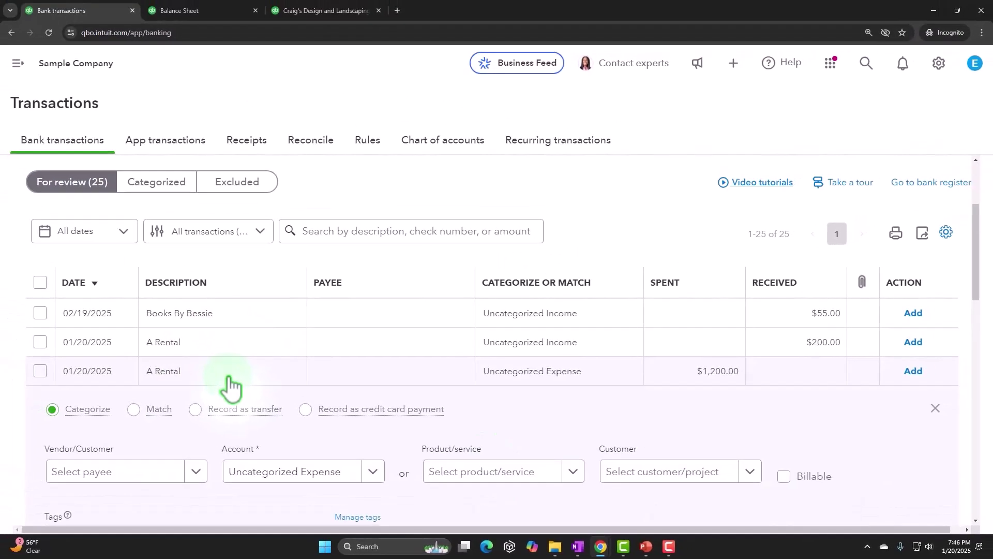
scroll(199, 365, "down", 2)
scroll(232, 387, "down", 1)
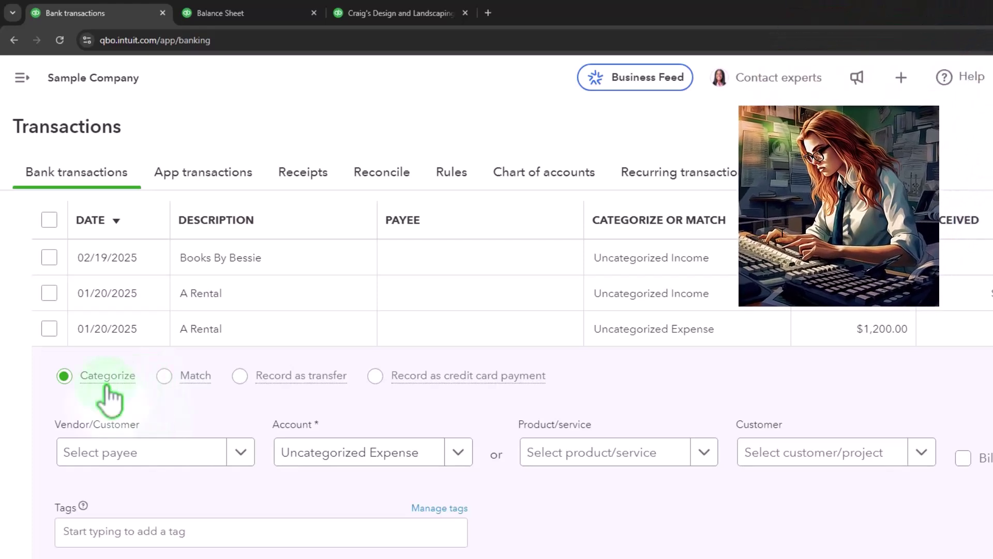
- Show the credit card payment recording fields for the expanded $1,200.00 A Rental transaction
mouse_move(108, 396)
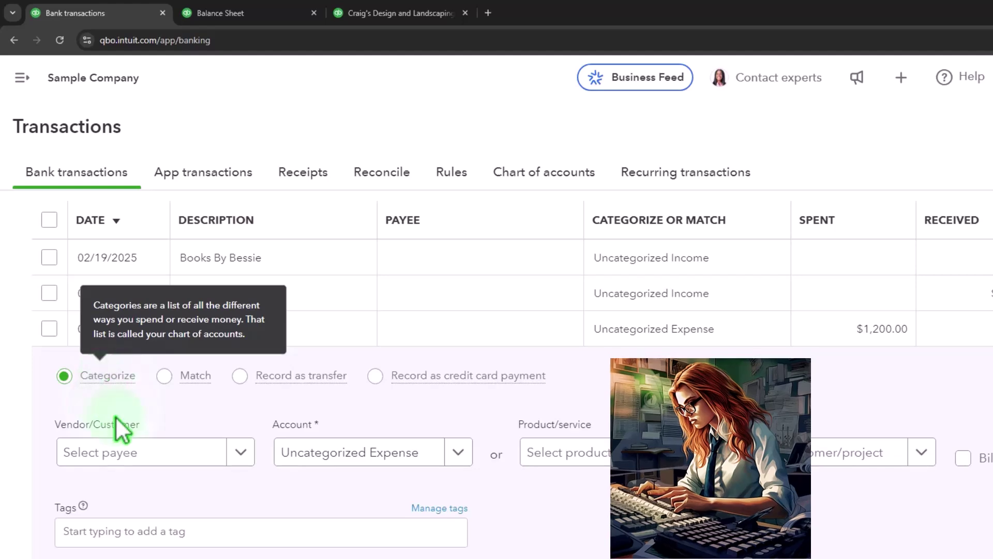
left_click(375, 376)
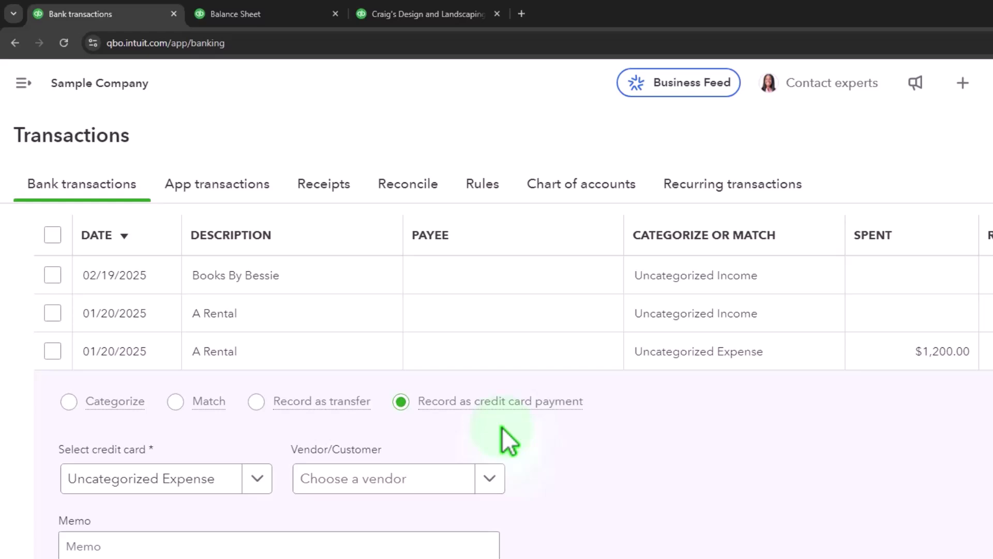
- Display the Mastercard account's bank feed transactions awaiting review and examine the list
scroll(502, 427, "up", 5)
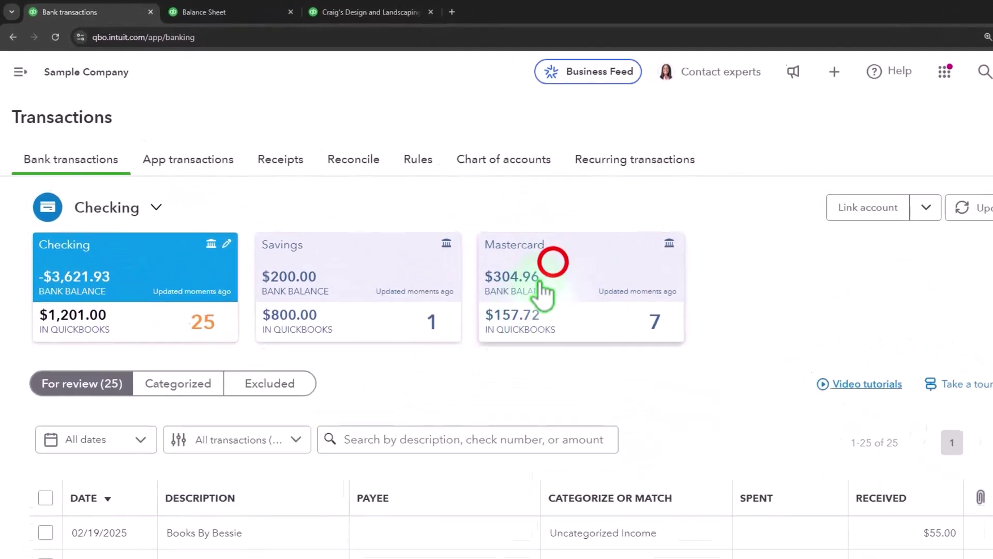
left_click(538, 273)
scroll(498, 235, "down", 3)
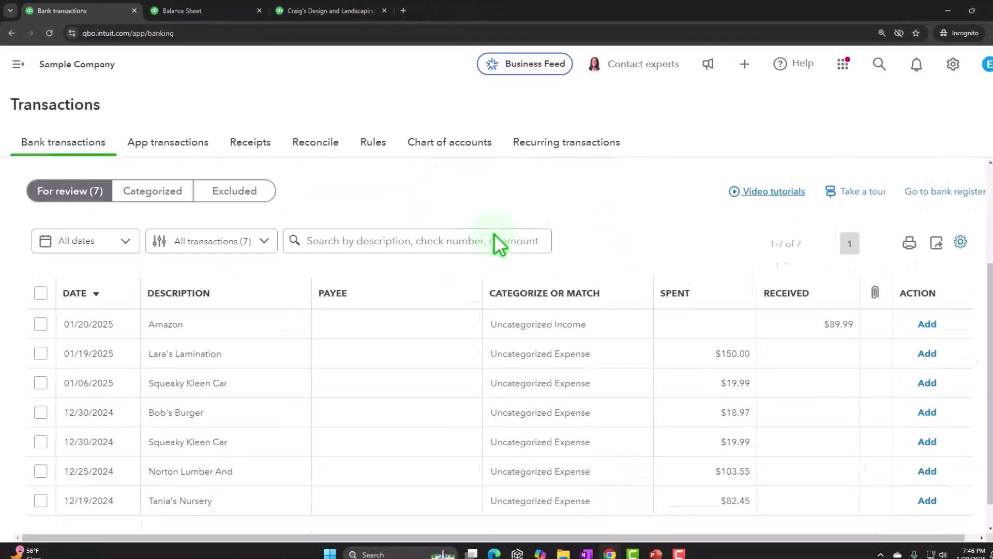
scroll(499, 238, "down", 1)
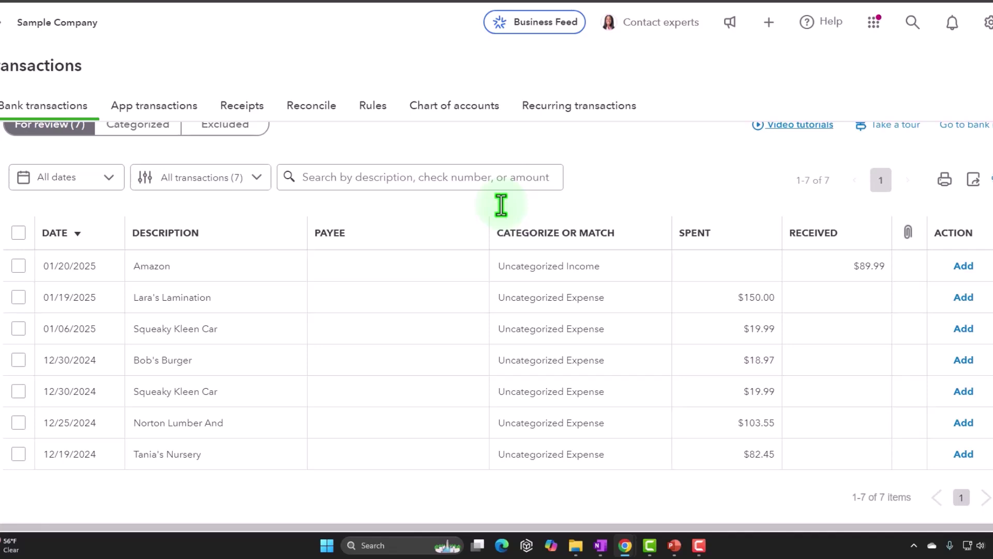
scroll(342, 328, "up", 3)
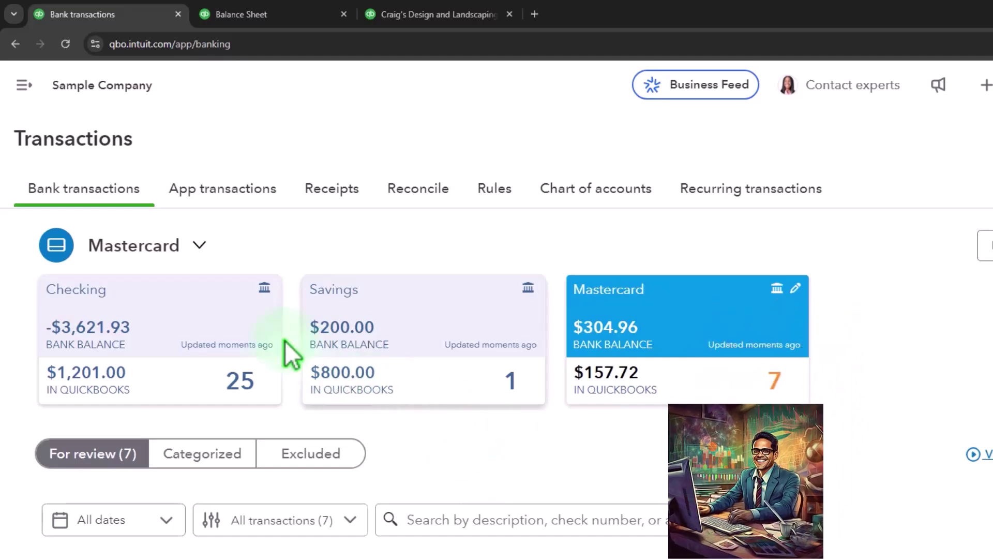
- Start a new expense form and add "credit card" as a new vendor for its payee
left_click(23, 85)
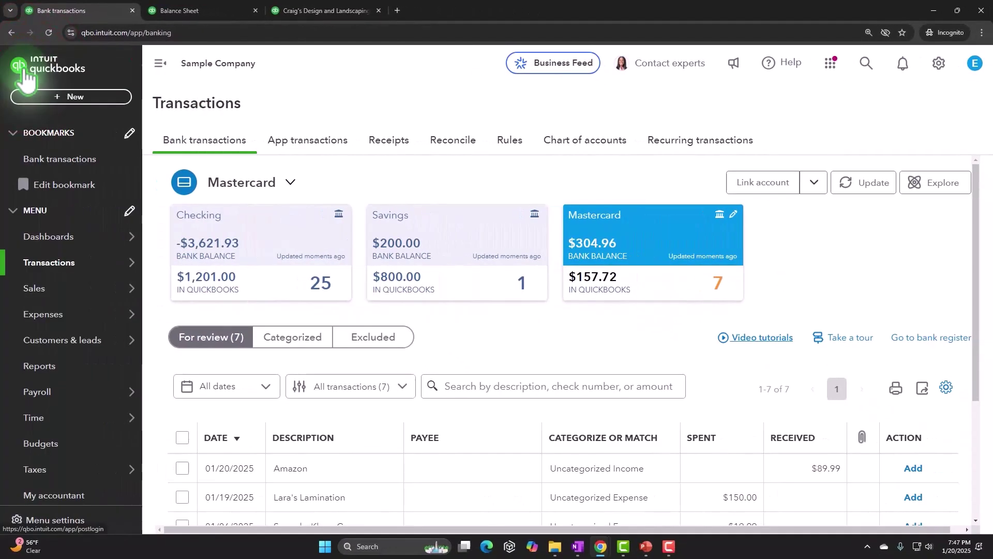
left_click(67, 98)
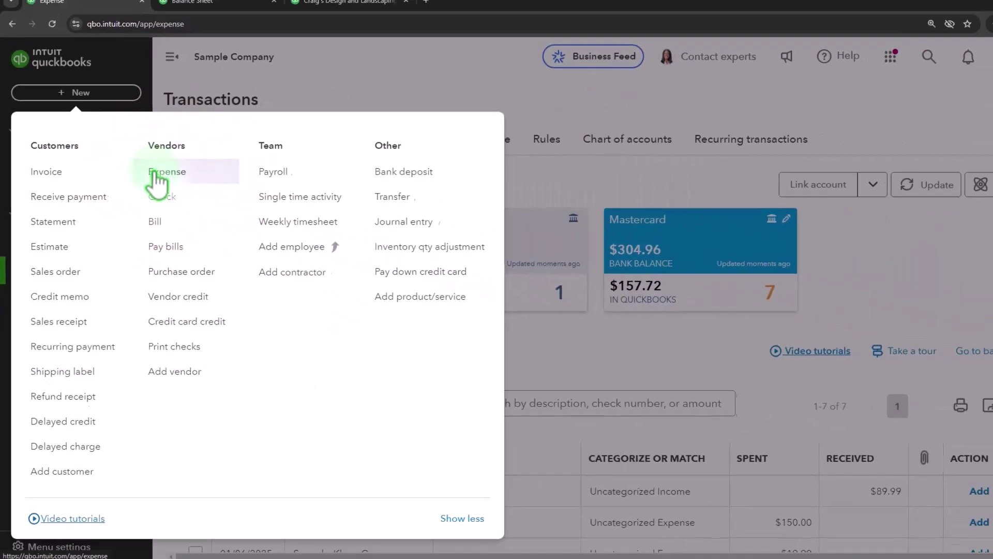
left_click(219, 179)
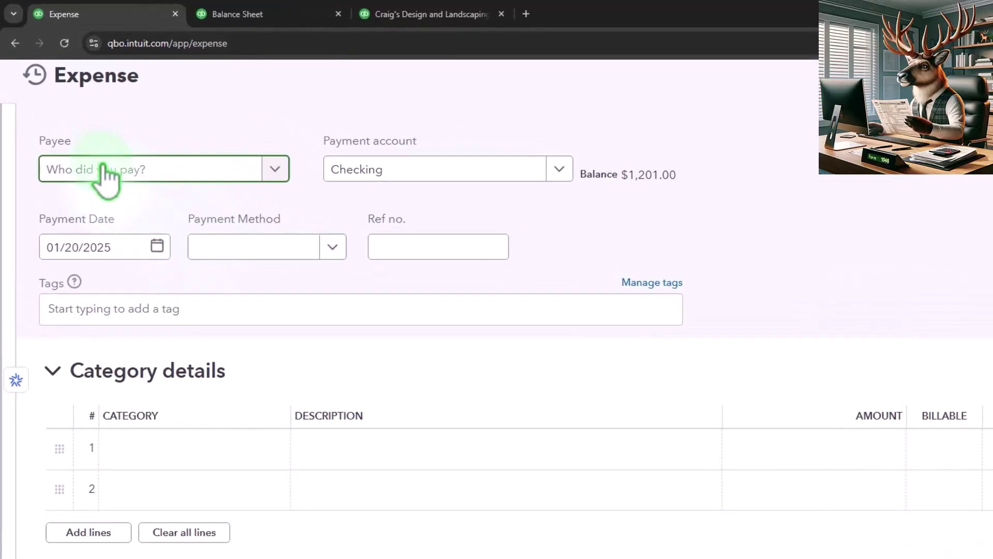
left_click(105, 171)
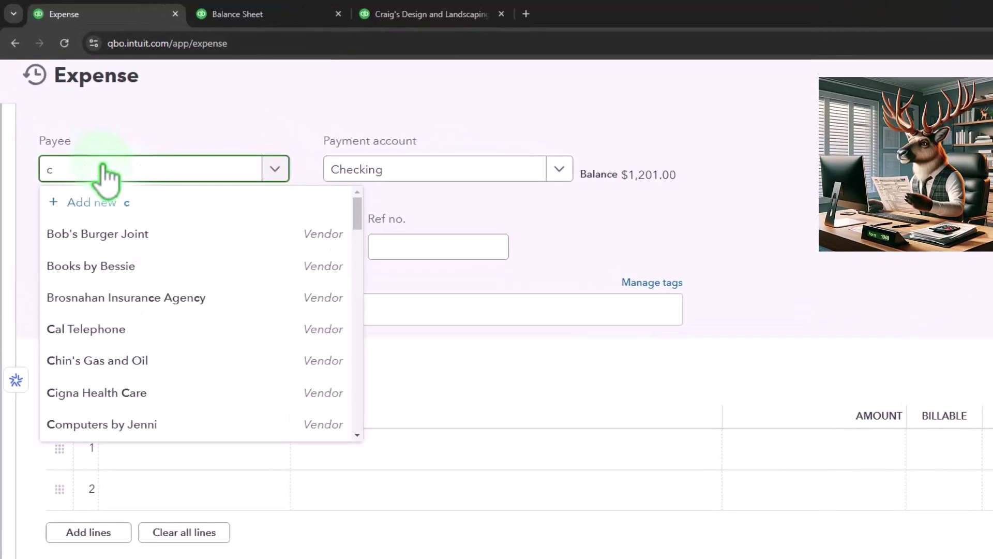
type("credit car")
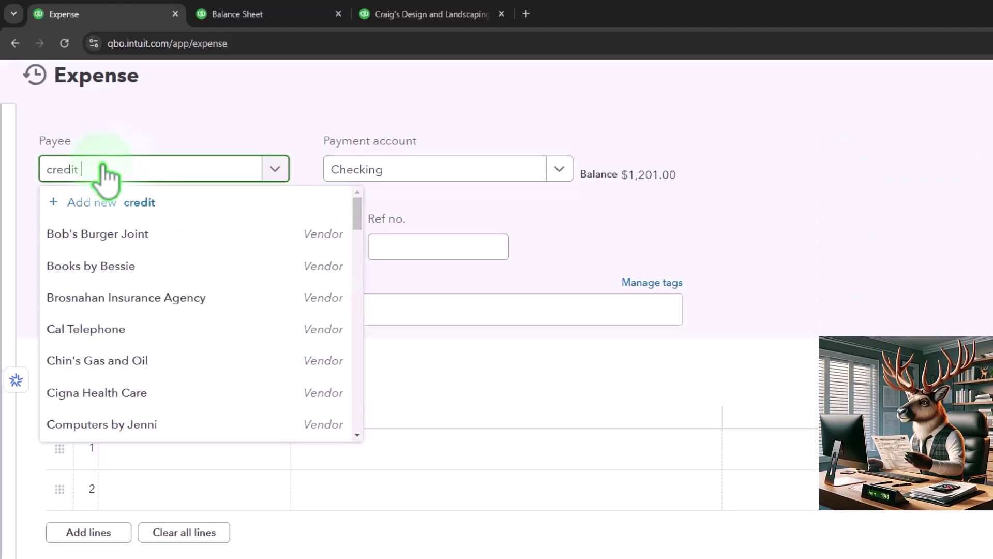
type("d")
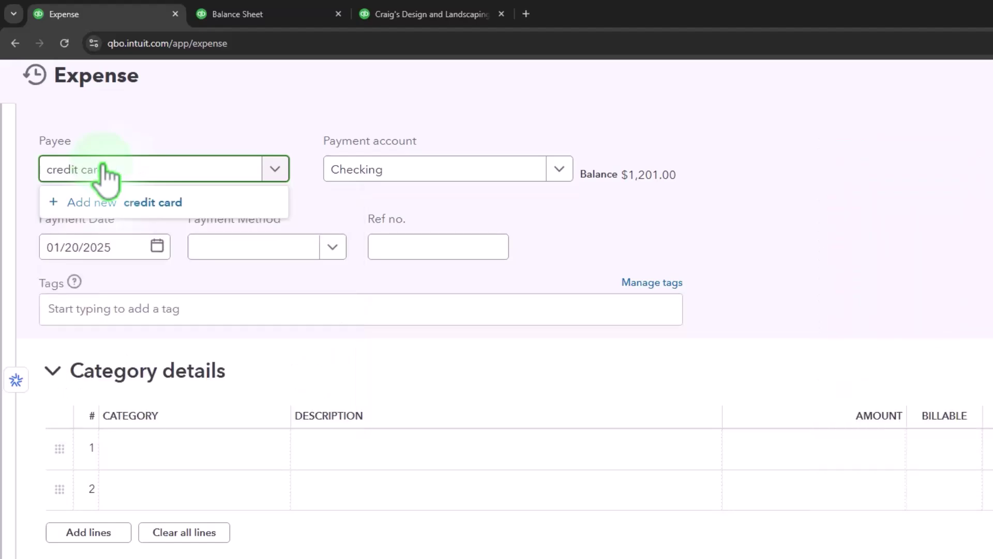
left_click(119, 189)
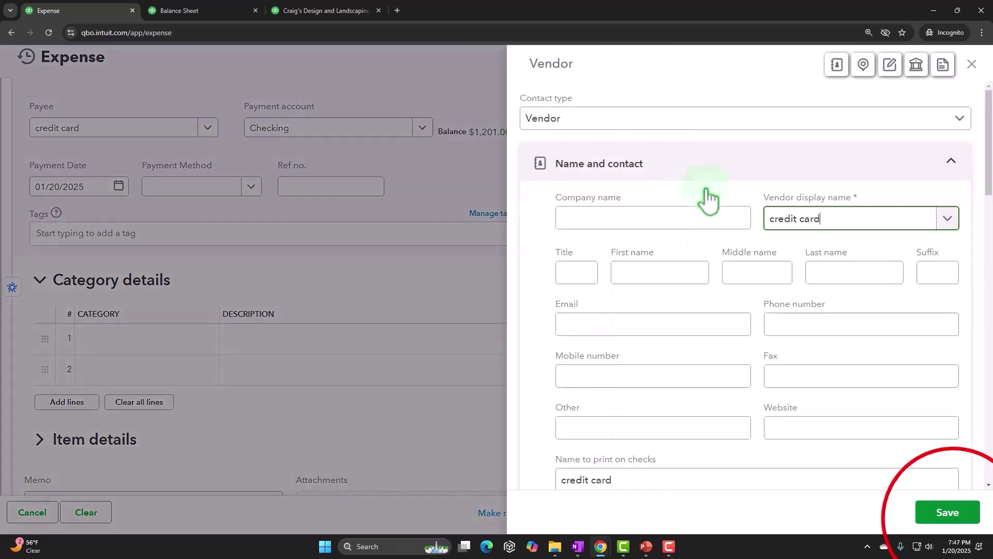
left_click(440, 237)
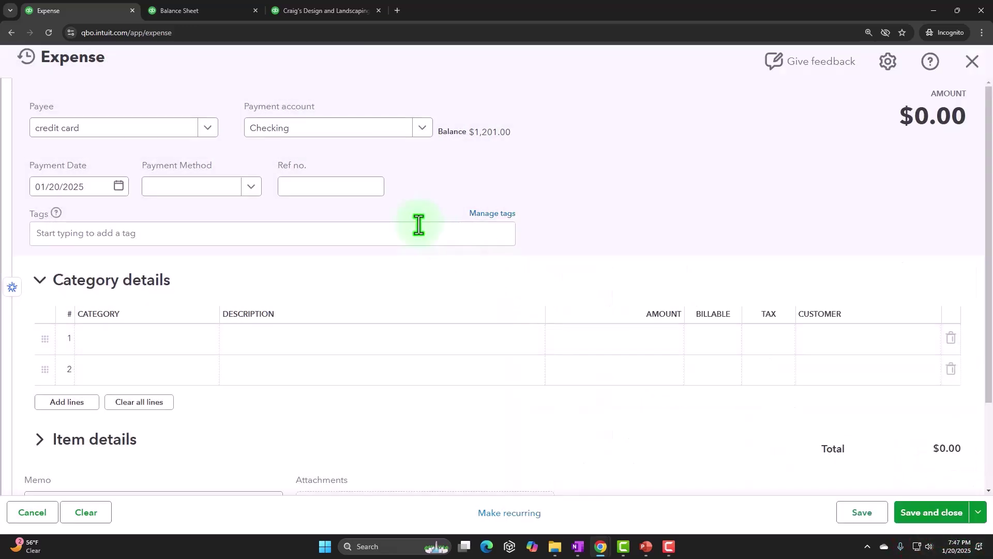
- Categorize the expense's first line to Mastercard with an amount of $2.00, and save and close the form
left_click(100, 186)
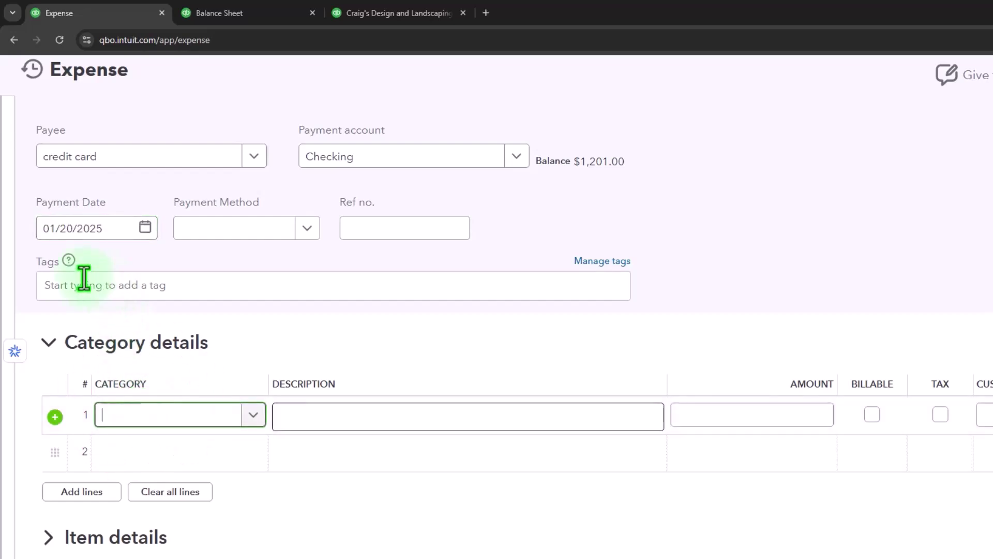
type("mast")
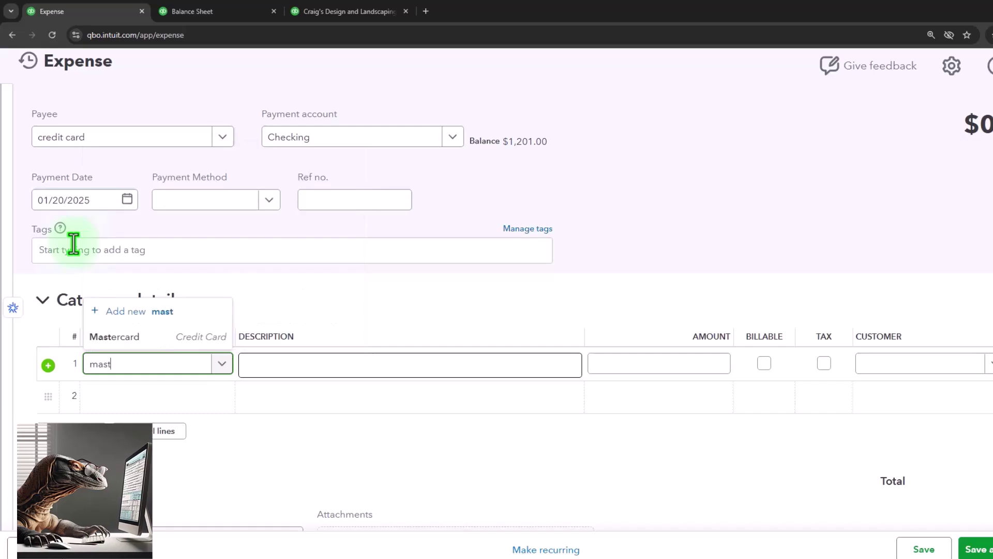
key("Tab")
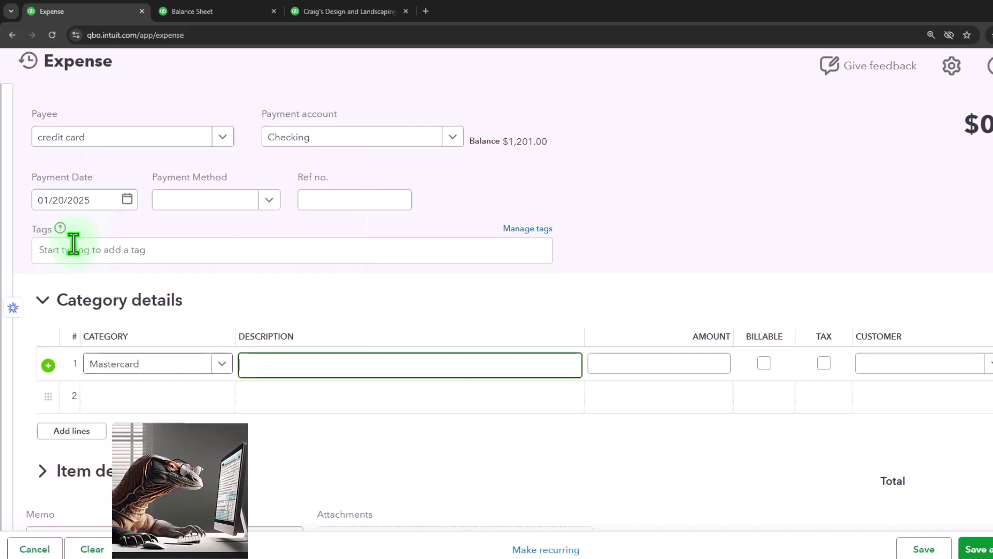
left_click(648, 341)
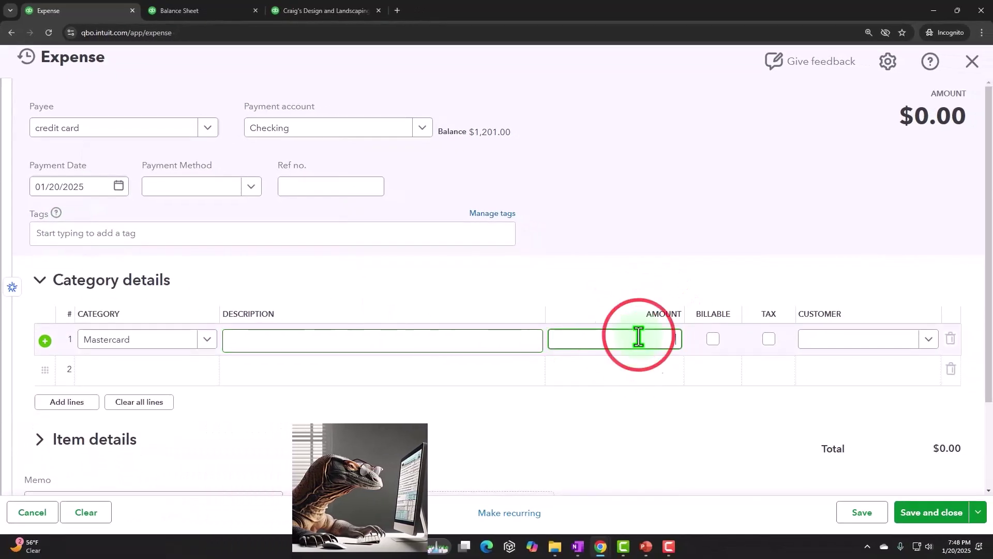
type("2")
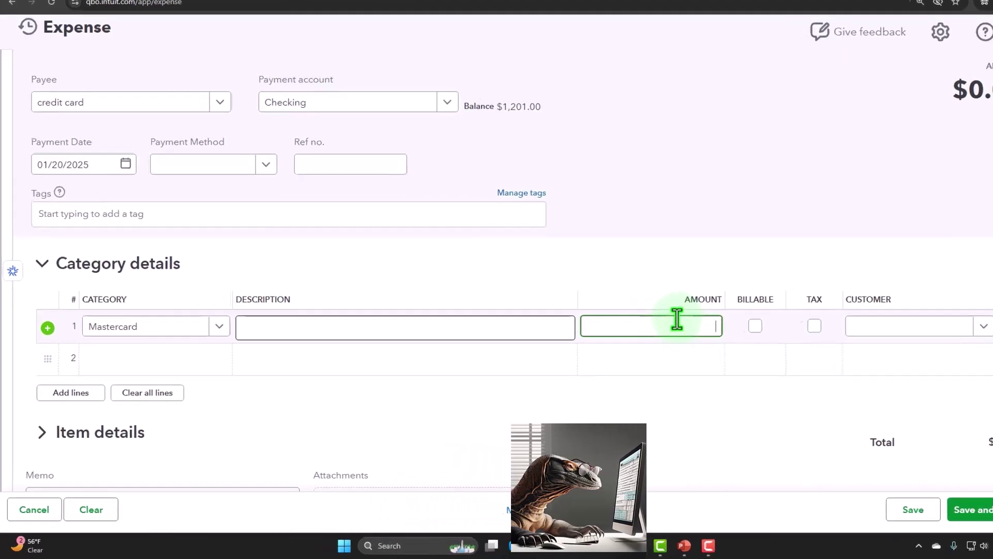
key("Tab")
key("Tab")
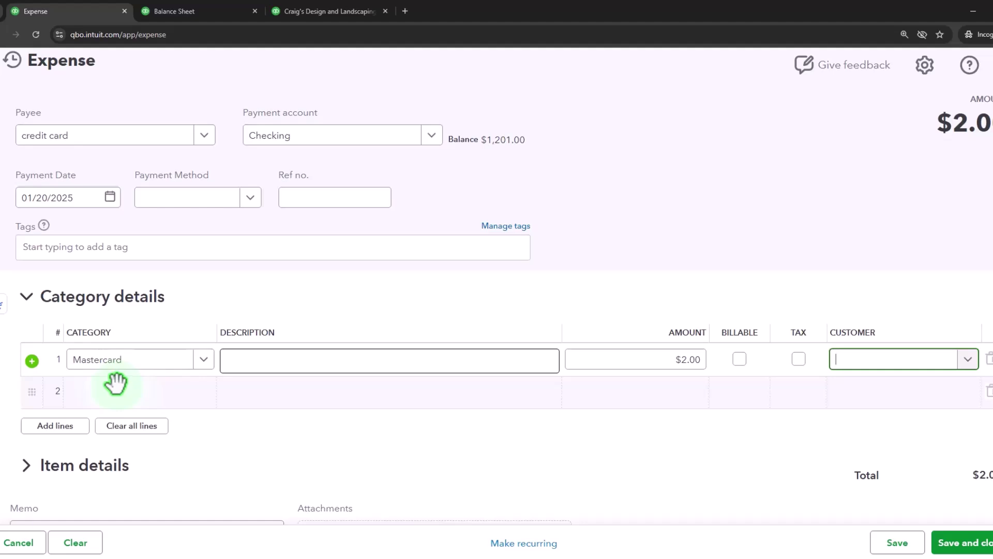
left_click(965, 542)
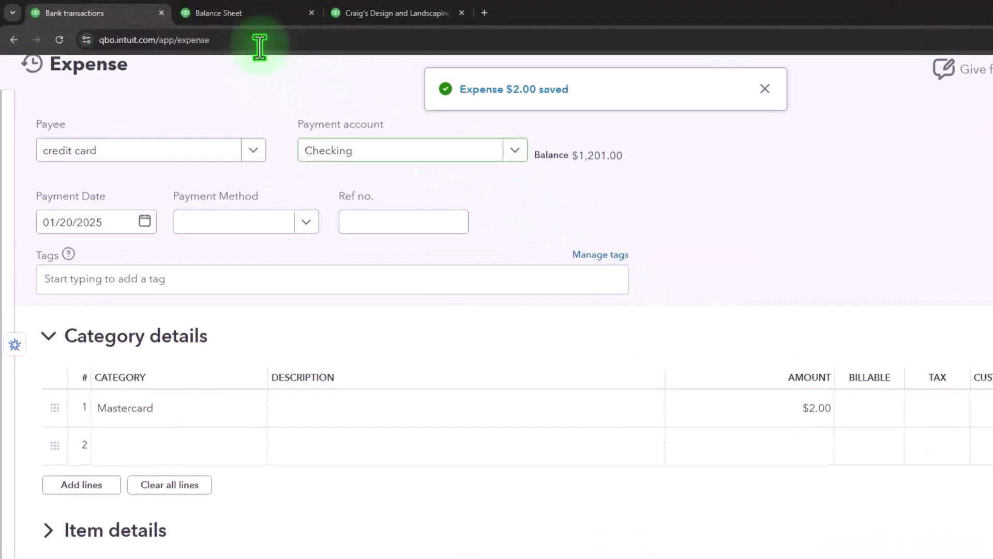
- Switch to the Balance Sheet report and run it again to include the new expense
left_click(256, 13)
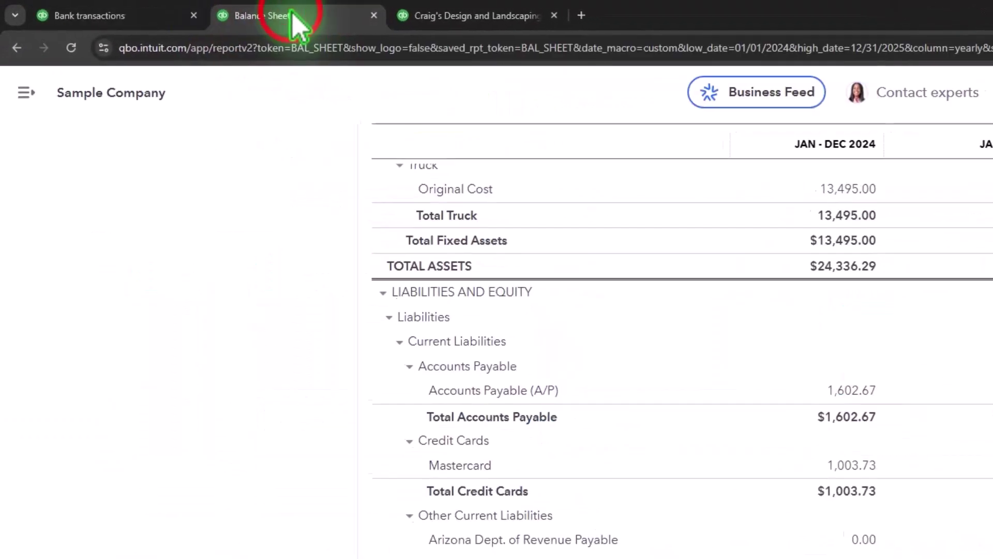
scroll(556, 247, "up", 5)
scroll(455, 202, "up", 5)
left_click(612, 210)
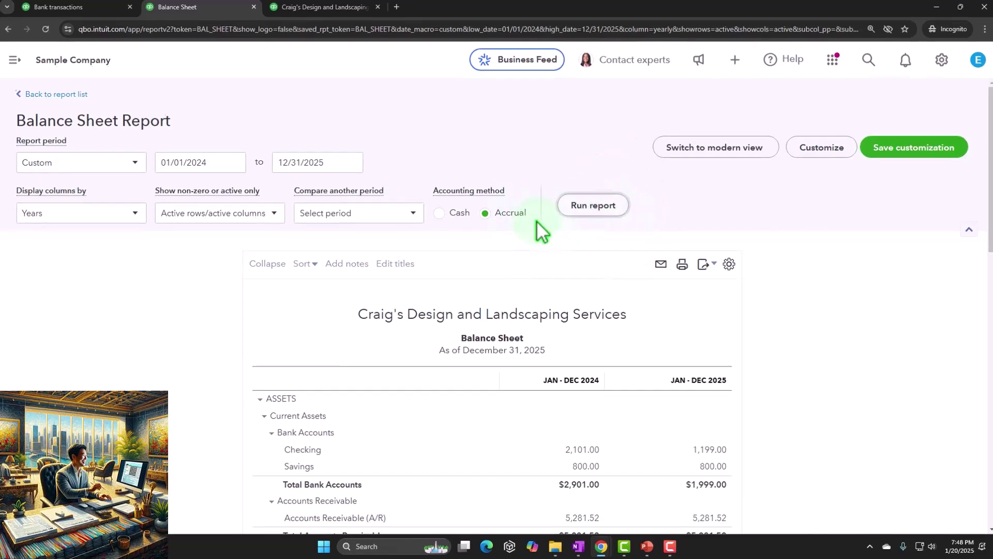
- Inspect the transactions behind the Balance Sheet's 2025 Checking balance, including the 01/20/2025 credit card expense, and return to the report summary
scroll(538, 220, "down", 6)
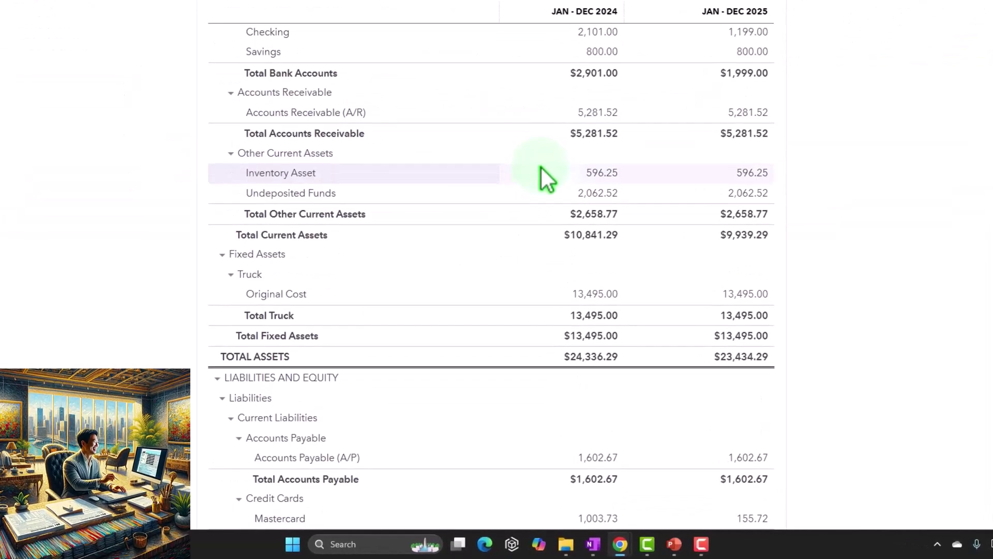
scroll(541, 170, "up", 3)
left_click(745, 190)
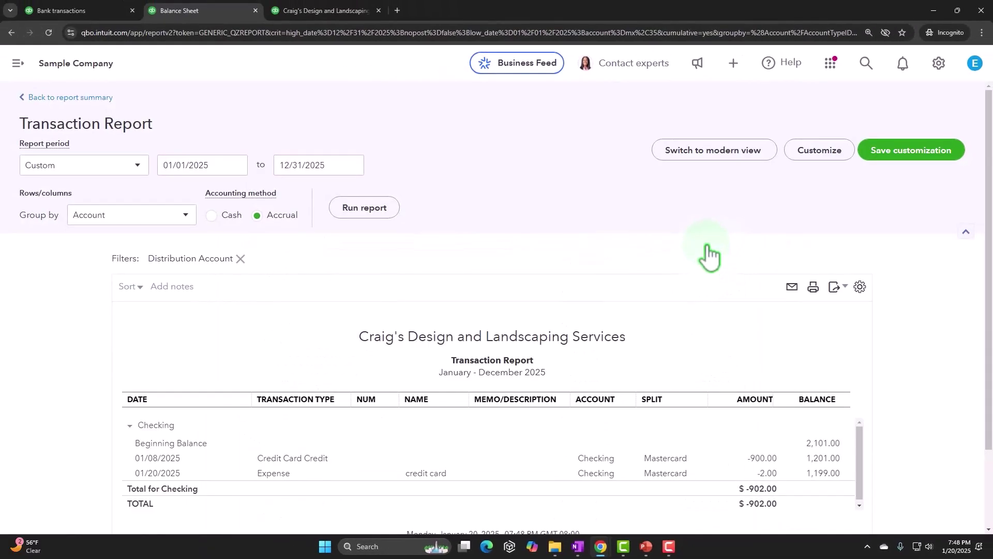
scroll(709, 253, "down", 2)
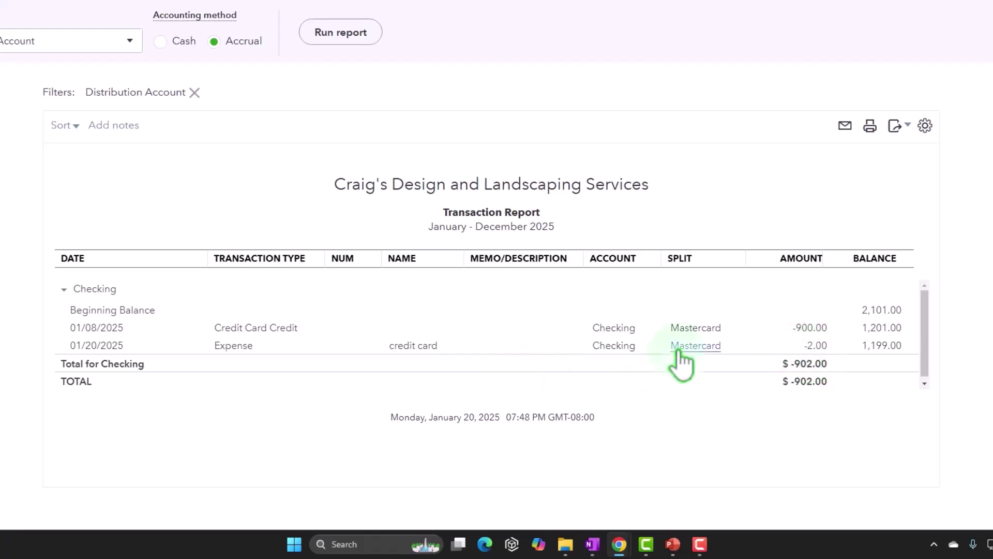
left_click(76, 98)
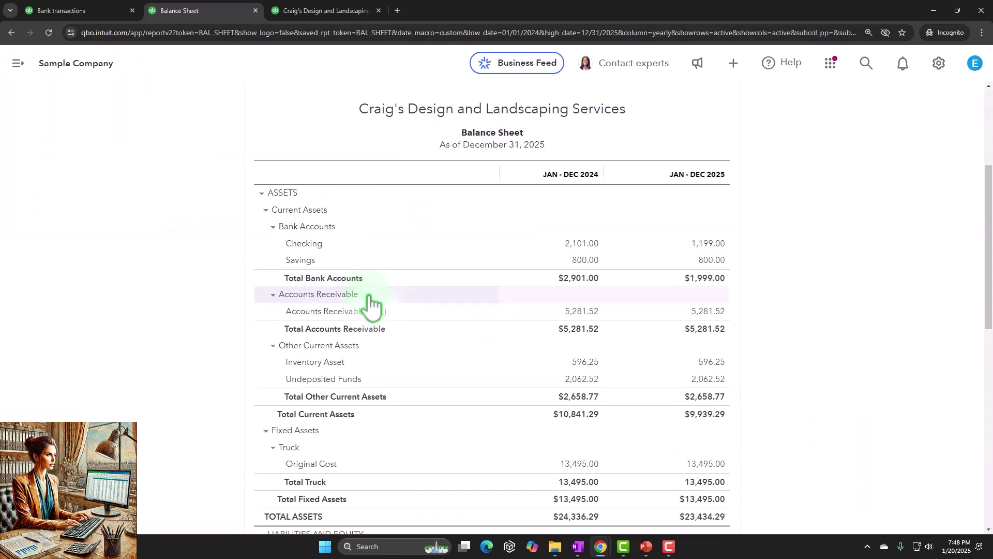
- Examine the transactions behind the Balance Sheet's 2025 Mastercard balance and return to the summary report
scroll(368, 298, "down", 8)
scroll(368, 298, "down", 2)
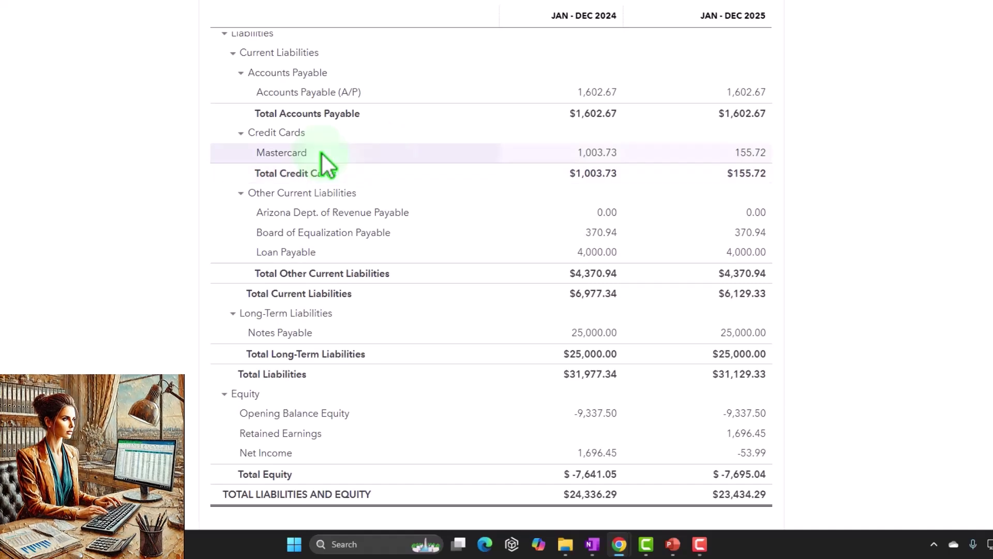
left_click(754, 153)
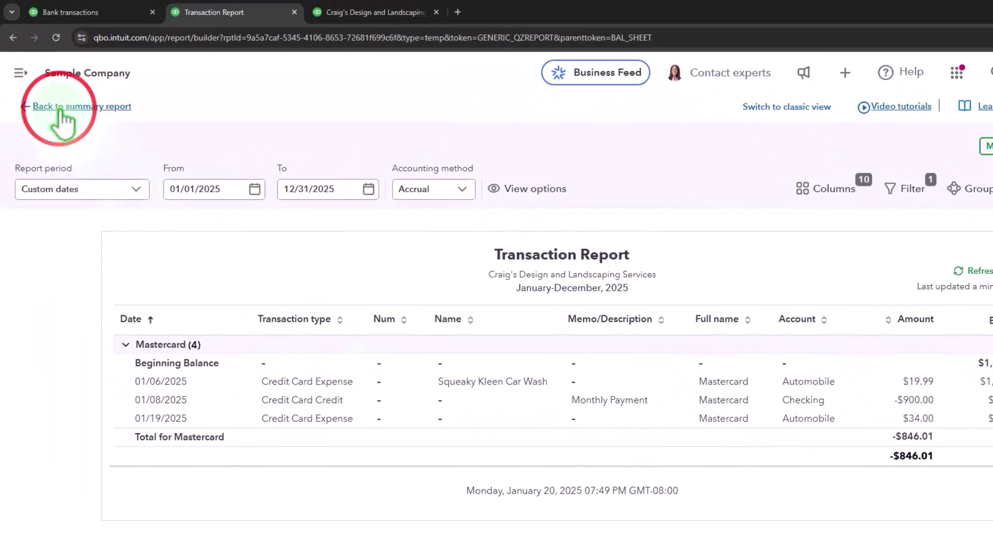
left_click(60, 112)
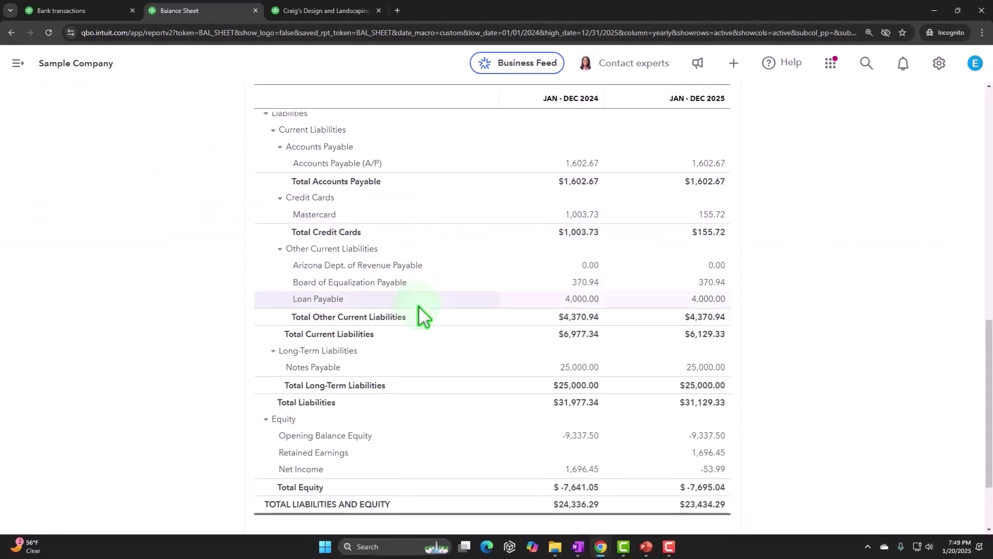
- Open the 2025 Mastercard balance's transaction report and rerun it with the start date set to 01/01/2024
scroll(415, 311, "up", 10)
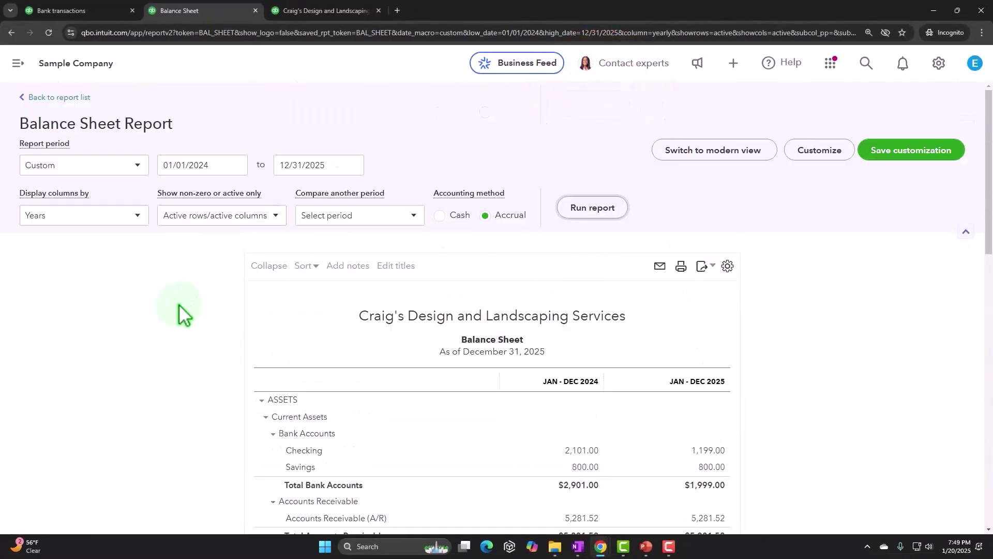
scroll(111, 268, "down", 10)
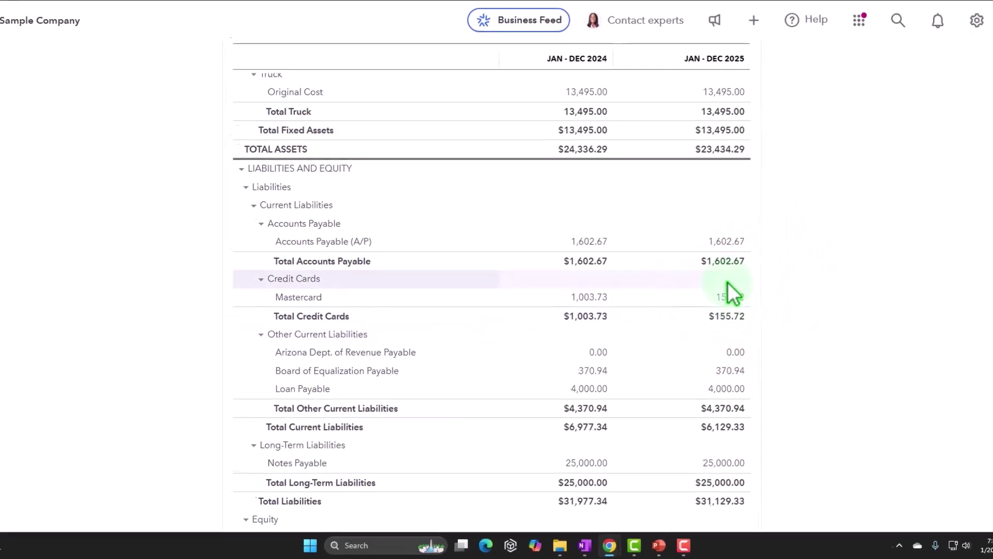
left_click(754, 270)
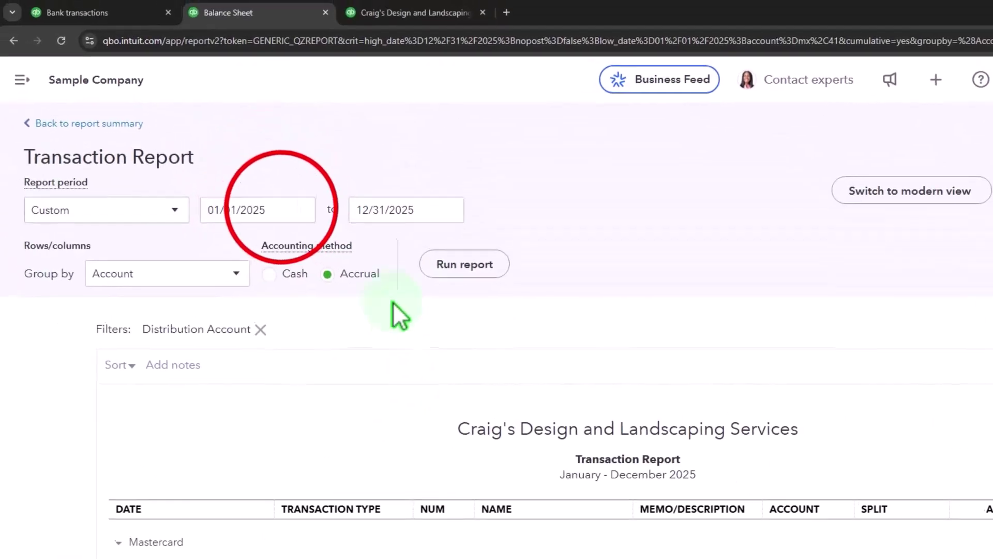
key("BackSpace")
type("4")
key("Tab")
left_click(460, 266)
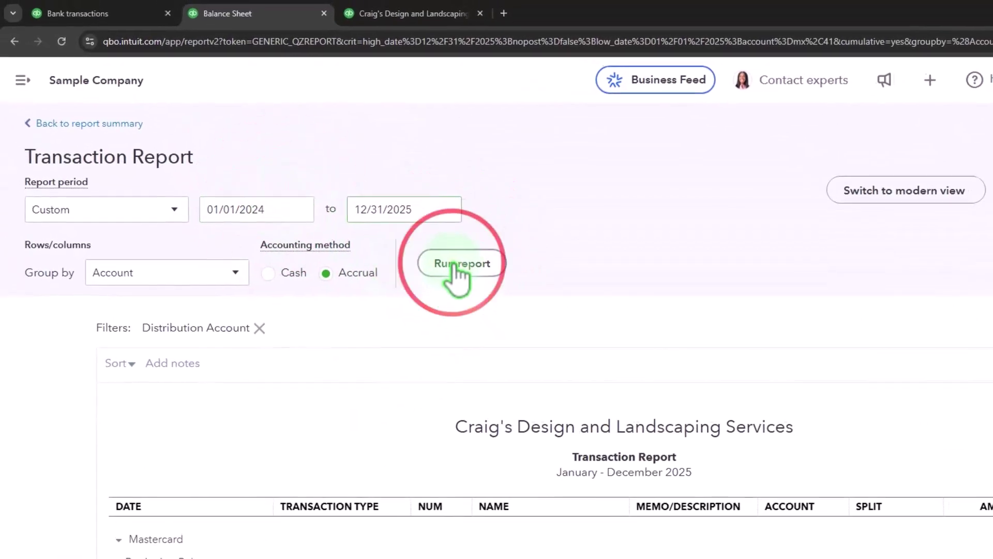
scroll(808, 408, "down", 3)
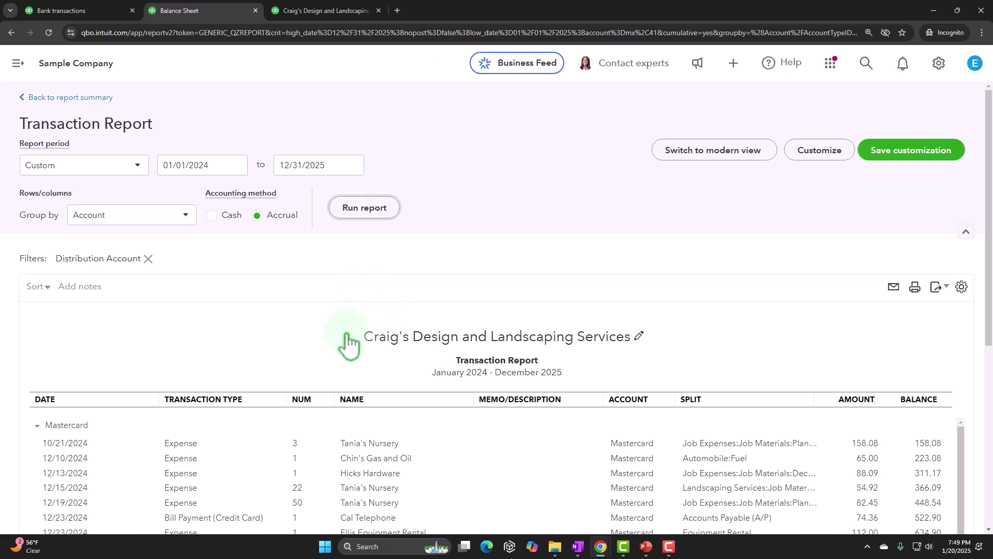
- Examine the Mastercard transactions for January 2024 through December 2025, and return to the Balance Sheet summary
scroll(344, 339, "down", 5)
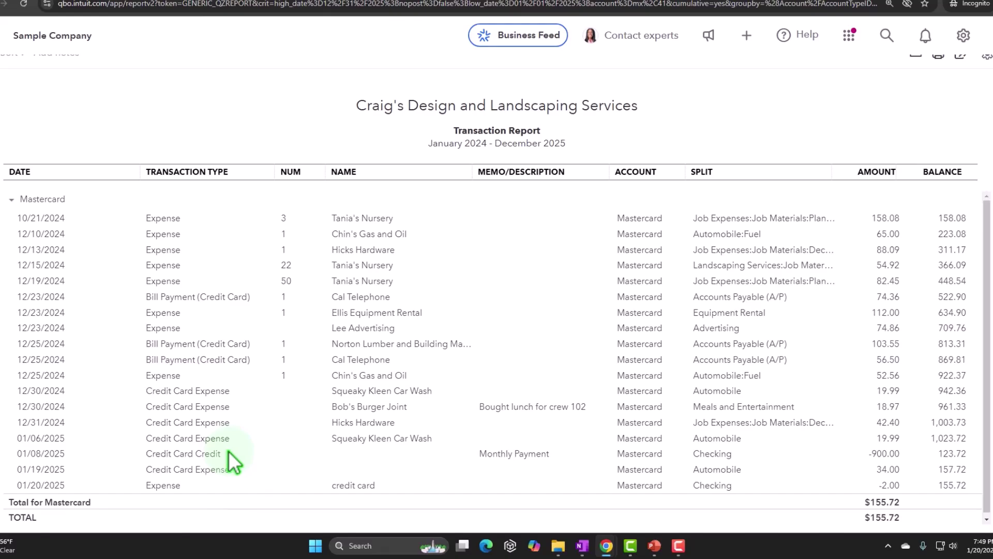
scroll(228, 455, "up", 5)
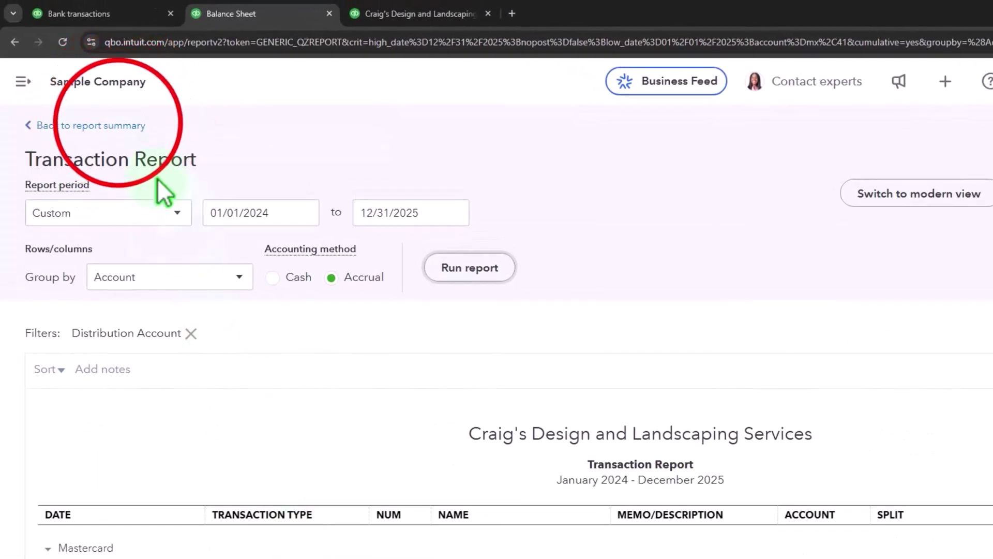
left_click(119, 126)
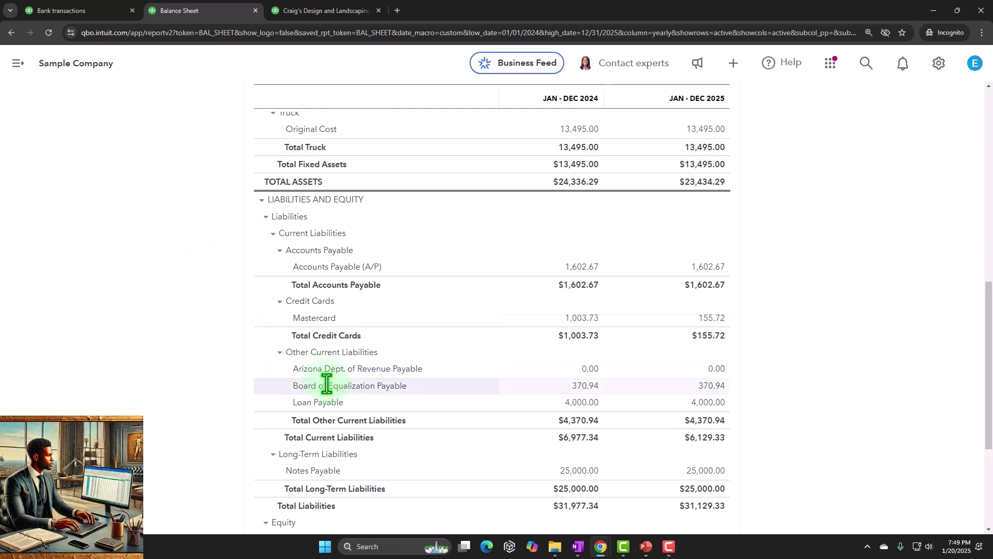
scroll(327, 383, "up", 9)
scroll(328, 392, "down", 4)
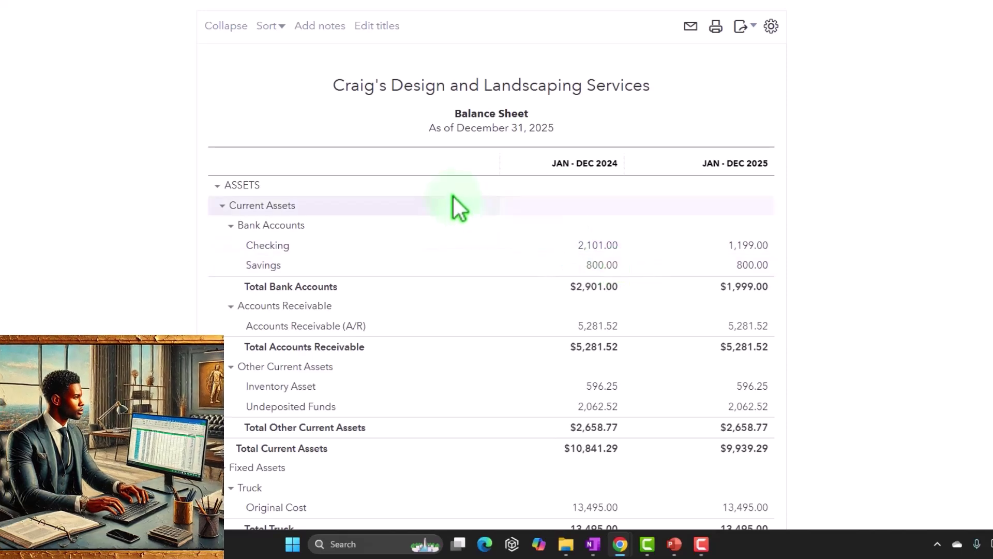
- Switch to the bank transactions page, look over a new bank deposit form, and close it without saving
left_click(46, 11)
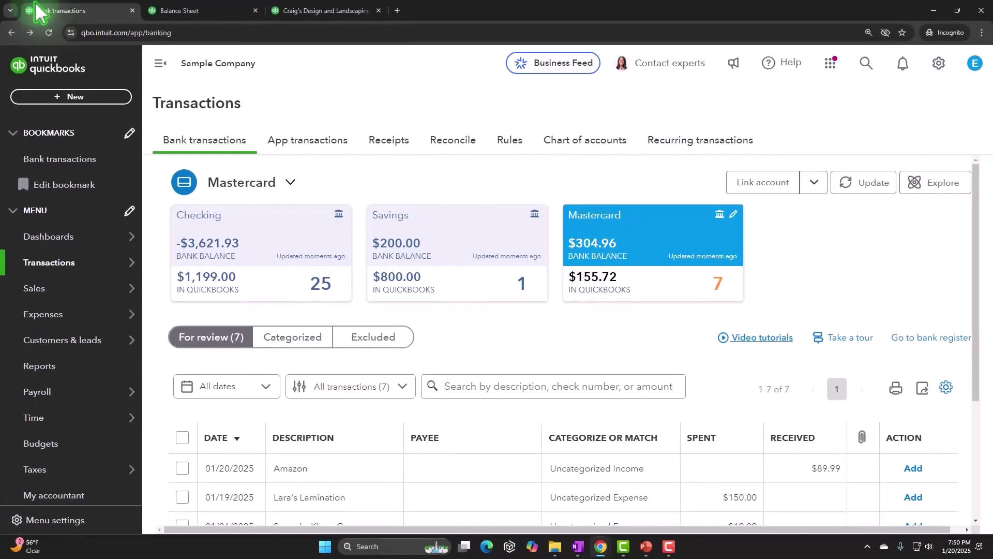
left_click(58, 101)
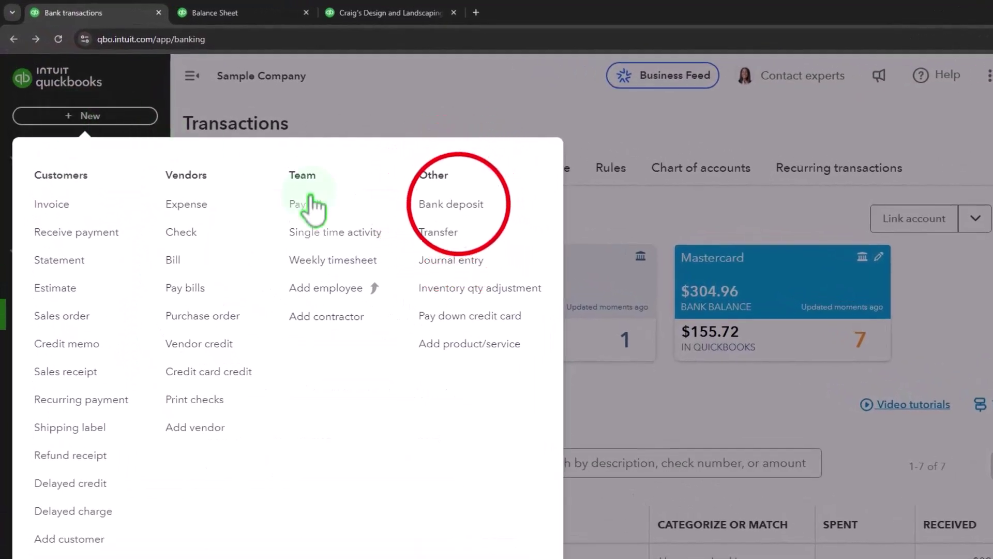
left_click(459, 204)
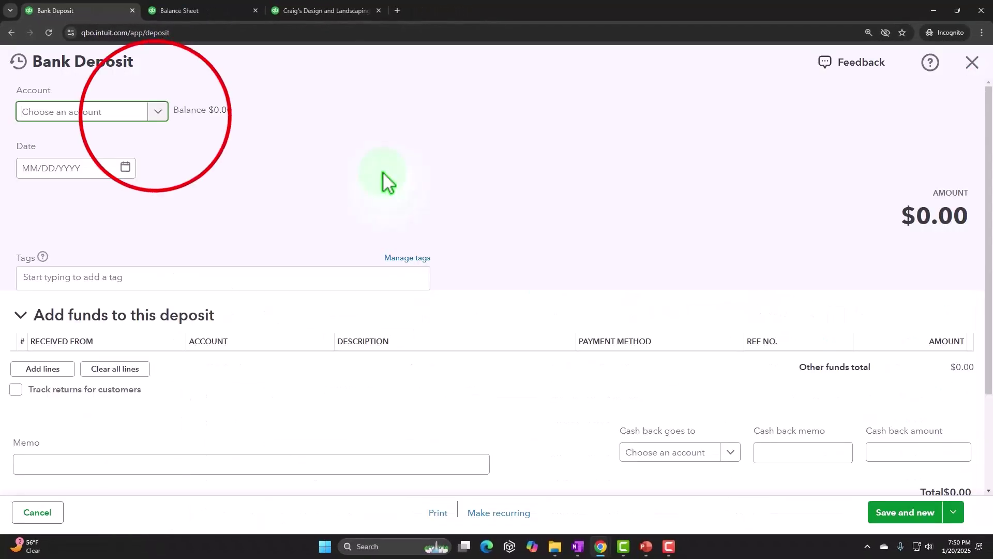
left_click(156, 123)
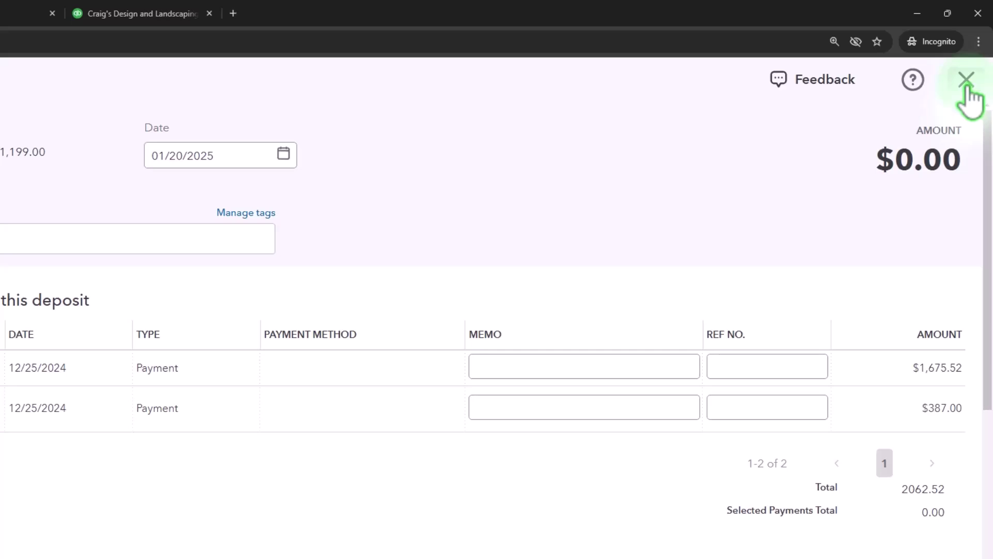
left_click(966, 82)
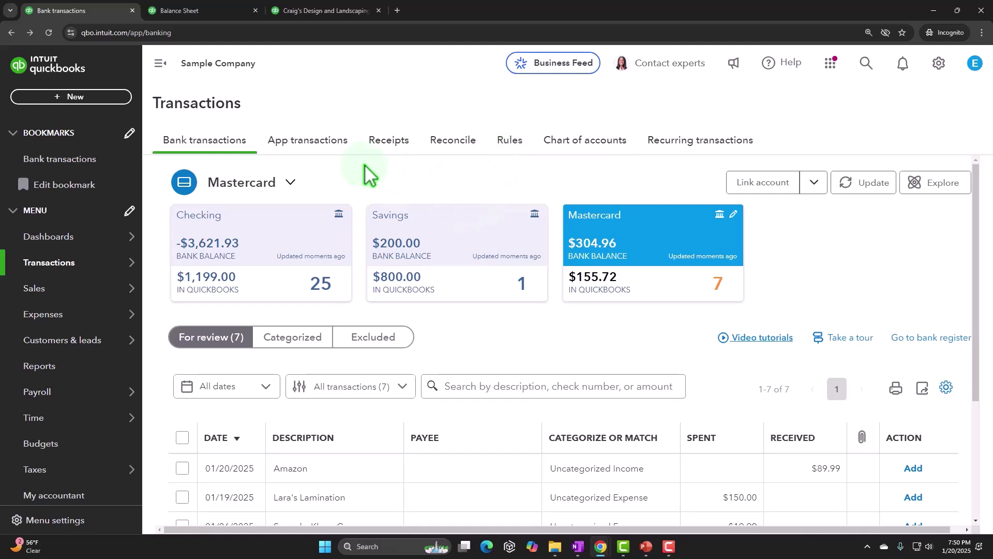
- Start a new transfer form with Checking as the source account and Mastercard as the destination account
left_click(96, 96)
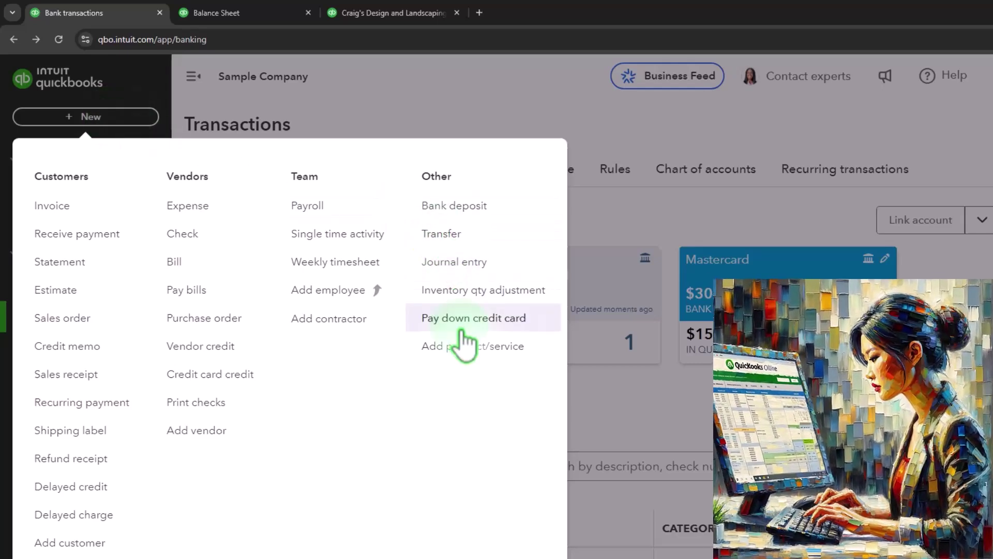
left_click(460, 250)
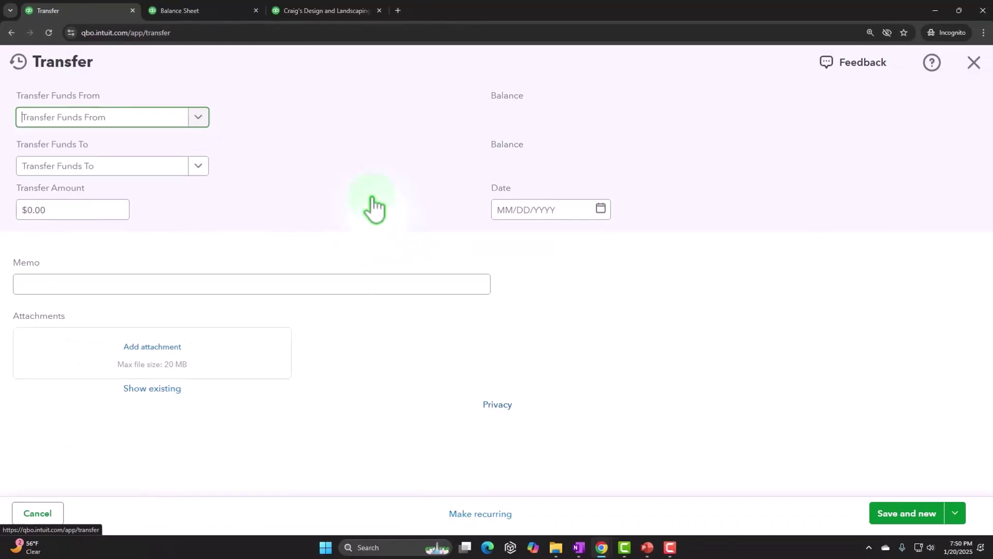
left_click(198, 117)
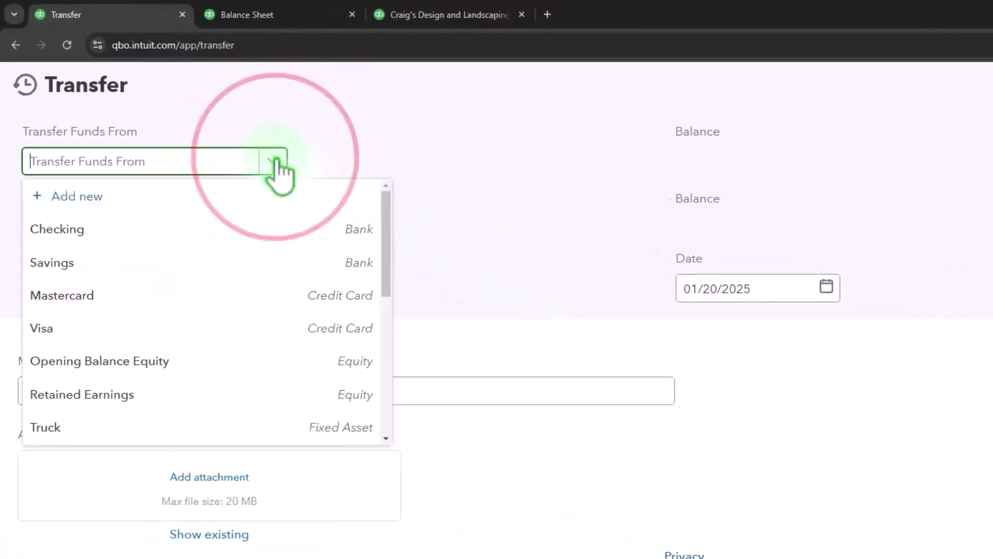
left_click(202, 237)
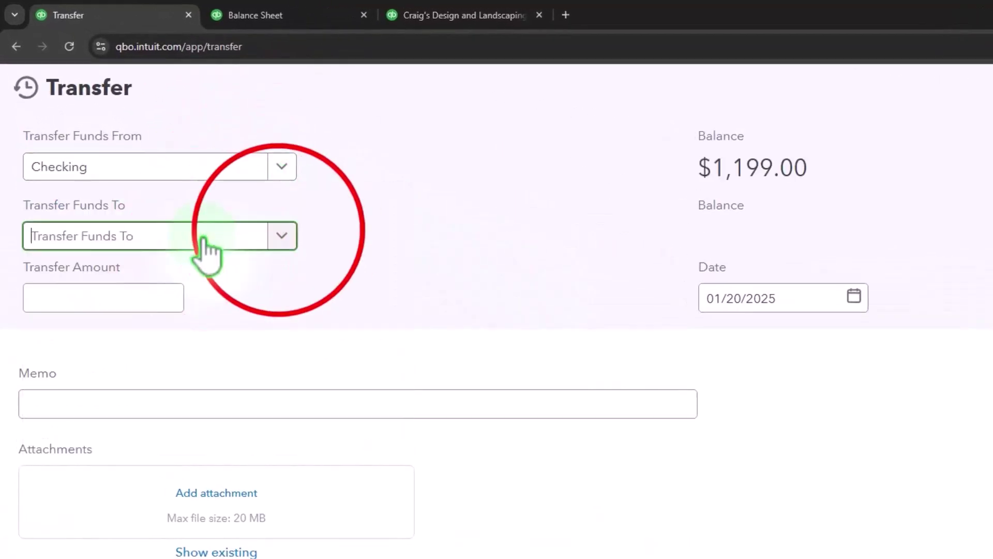
left_click(282, 237)
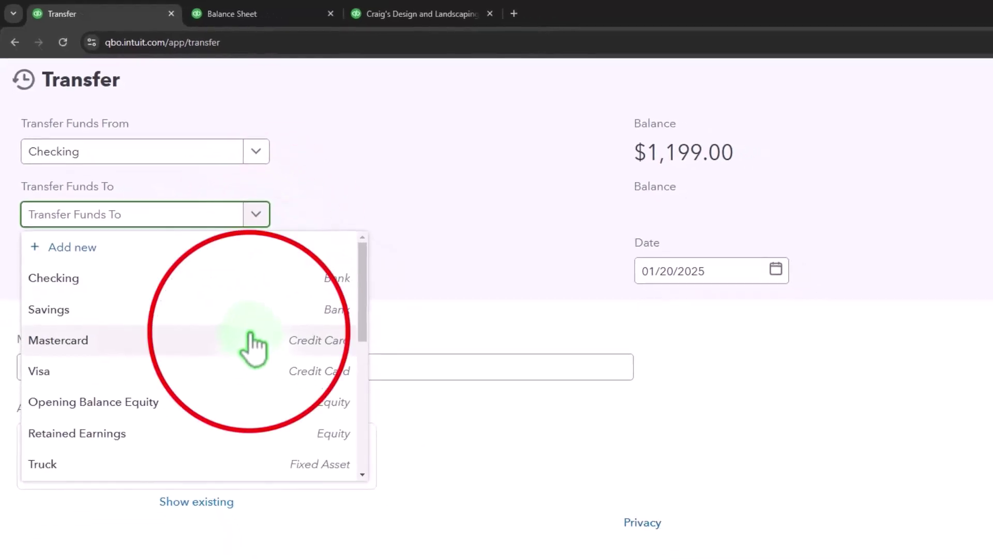
left_click(249, 334)
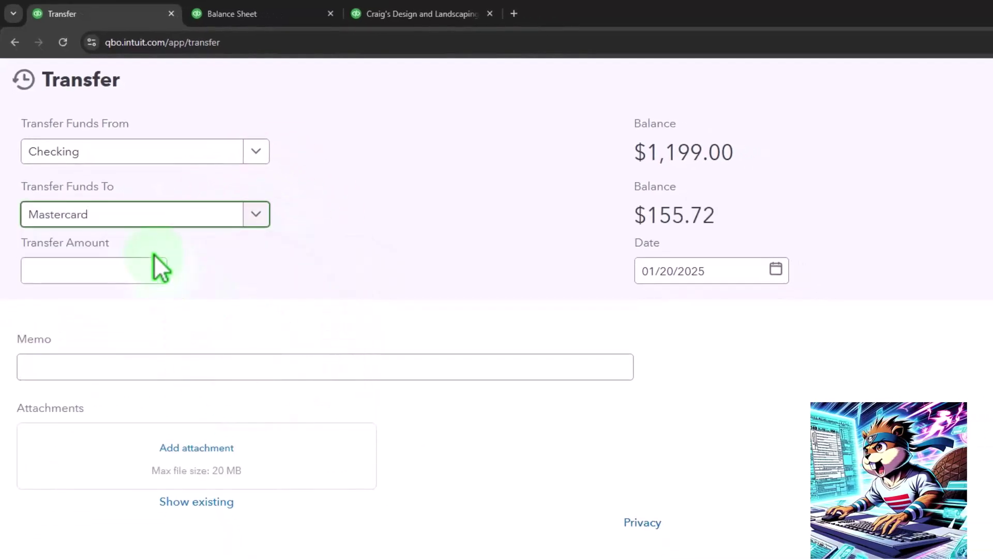
- Set the transfer amount to $3.00 and the date to 01/21/2025, and save and close the transfer
left_click(133, 271)
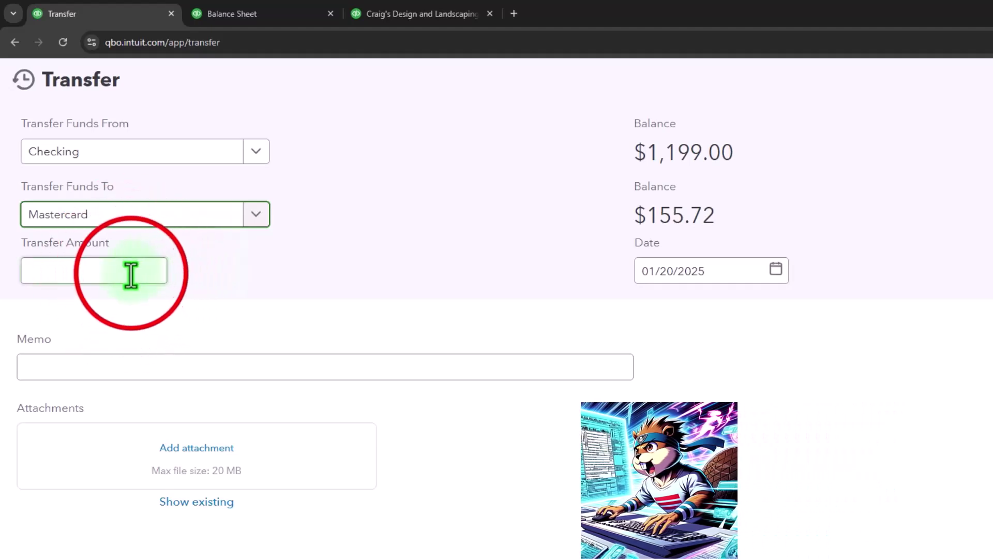
type("3")
key("Tab")
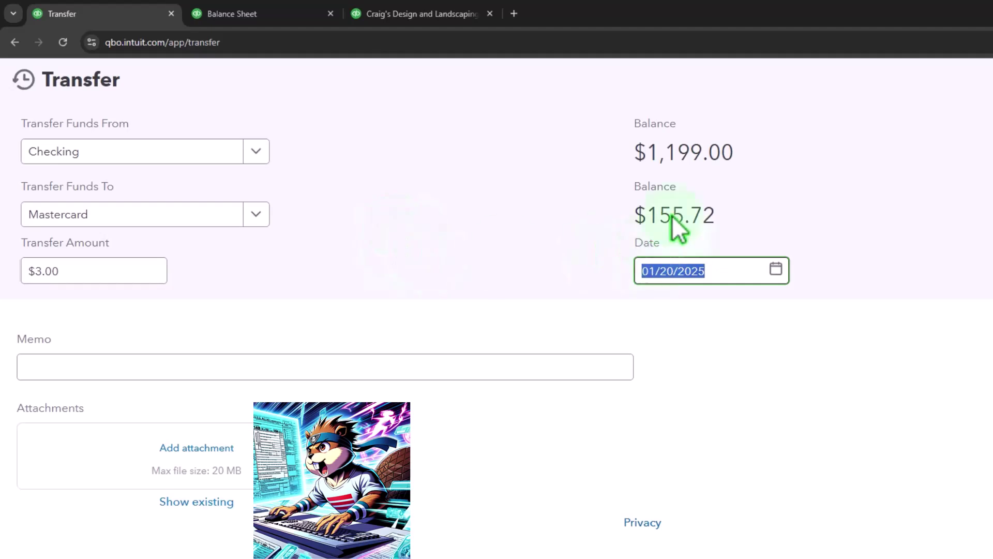
key("plus")
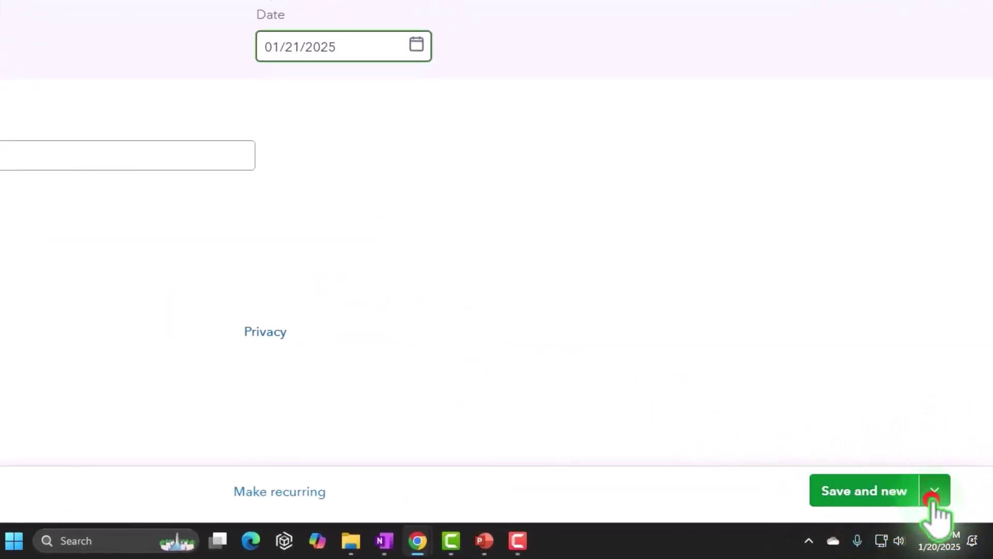
left_click(889, 466)
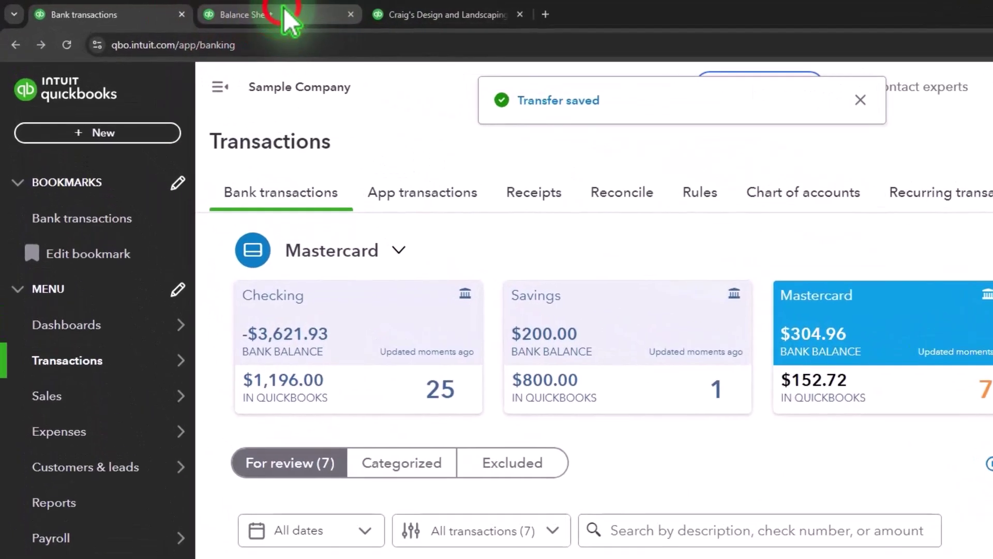
- Switch to the Balance Sheet report and run it again to include the new transfer
left_click(283, 10)
left_click(600, 154)
scroll(541, 248, "down", 4)
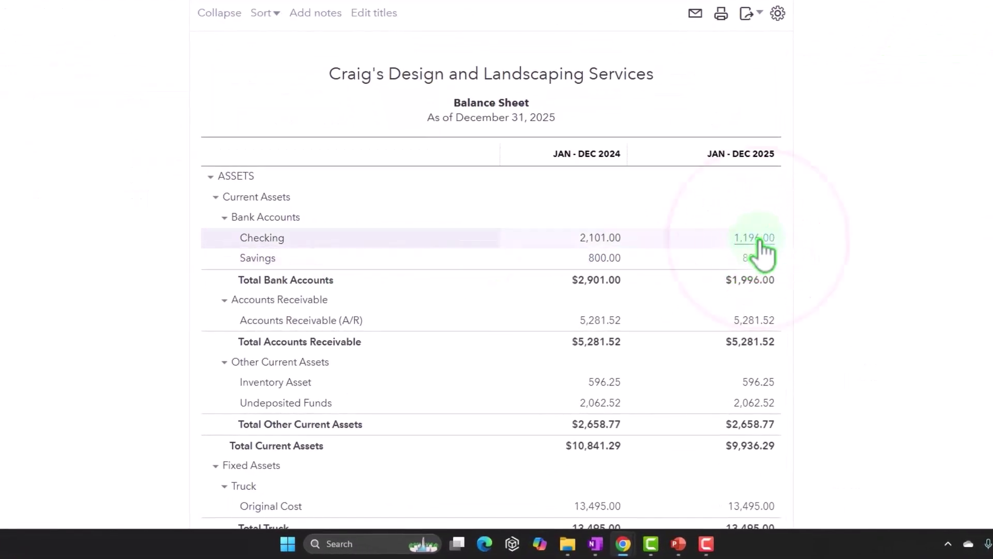
- Open the transaction report behind the 2025 Checking balance, return to the summary, and rerun the Balance Sheet
left_click(756, 238)
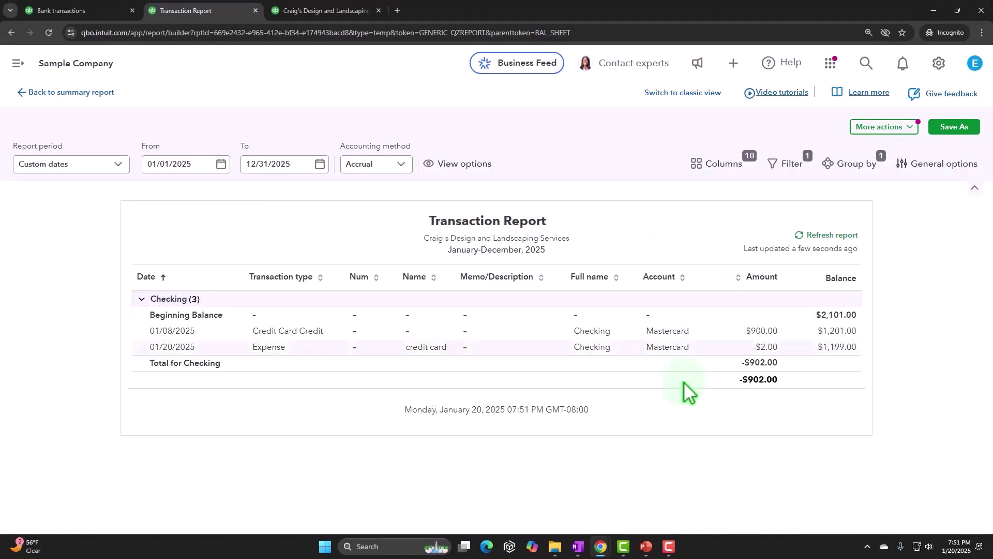
left_click(106, 104)
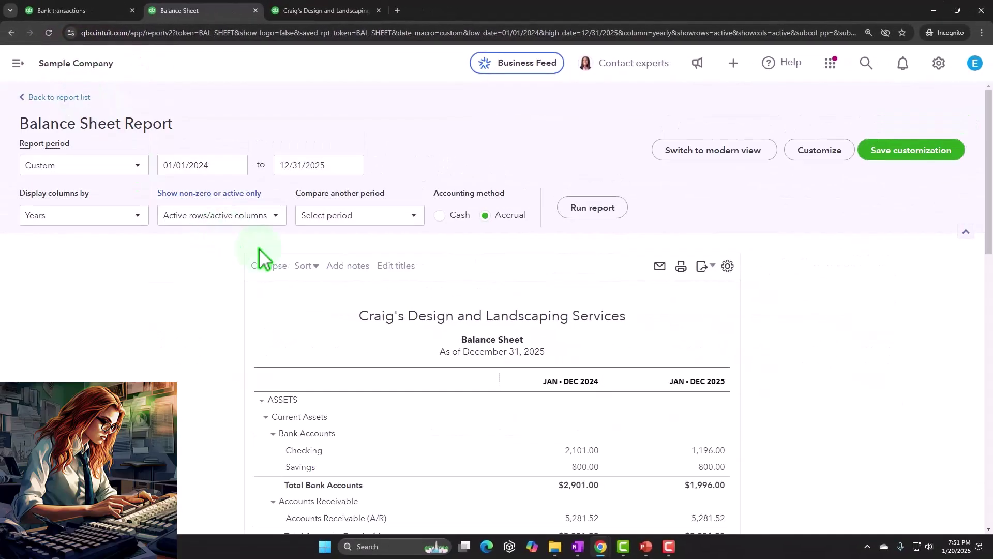
scroll(599, 233, "down", 3)
scroll(598, 232, "up", 3)
left_click(598, 210)
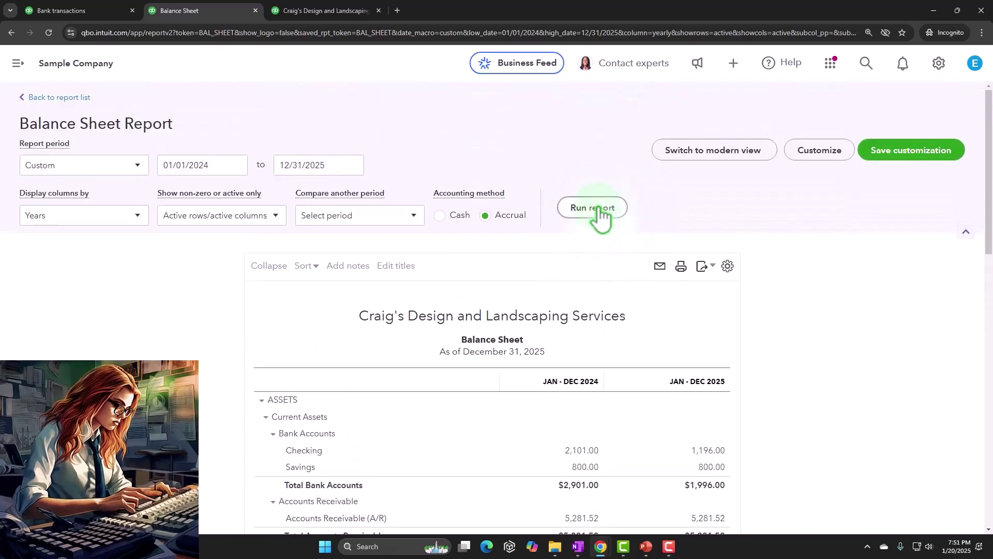
- Examine the transactions behind the 2025 Checking balance, including the 01/21/2025 transfer, and return to the report summary
scroll(599, 213, "down", 3)
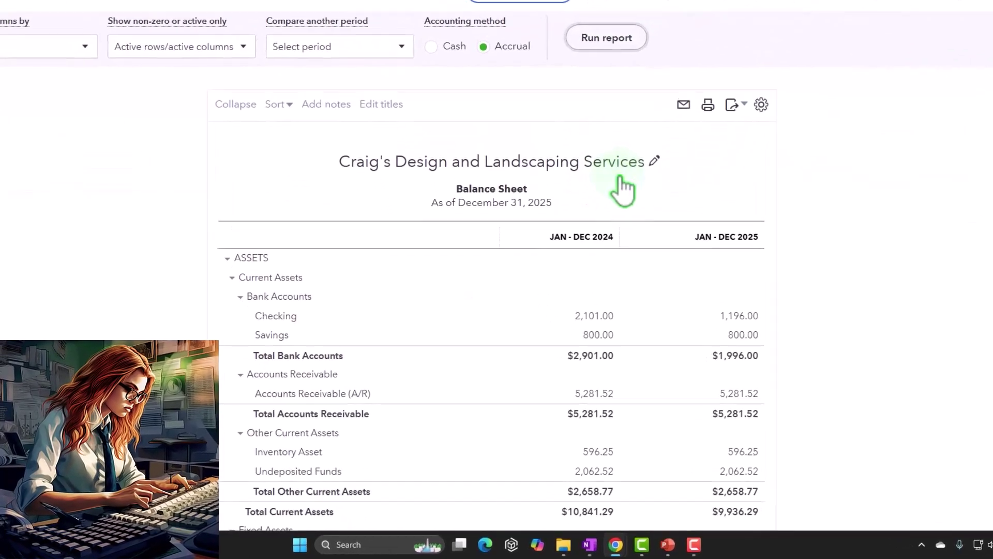
left_click(737, 315)
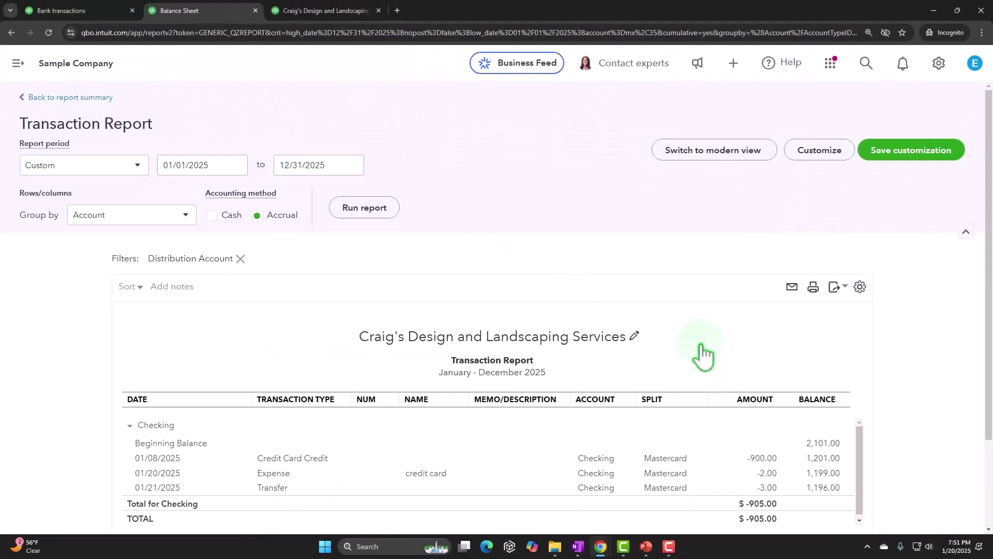
scroll(703, 354, "down", 2)
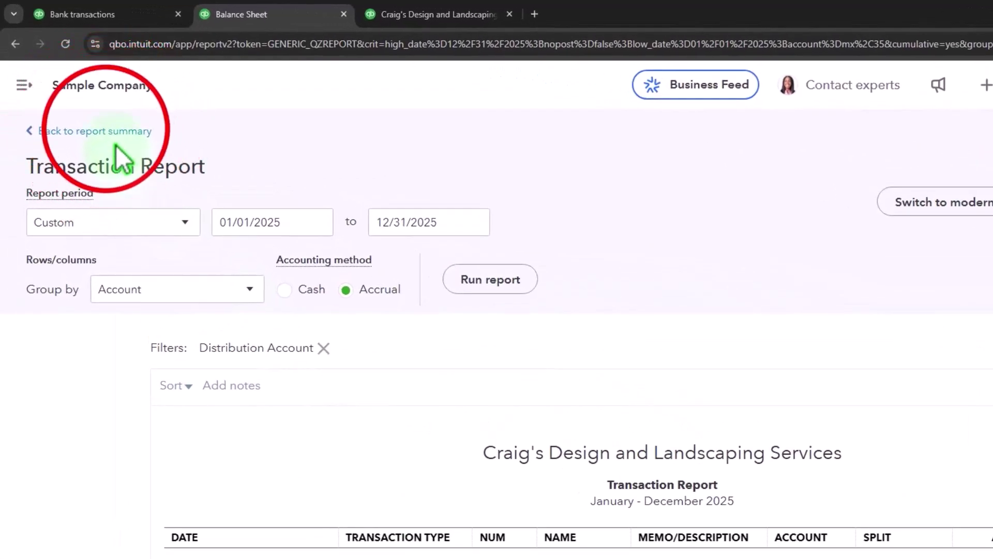
left_click(103, 131)
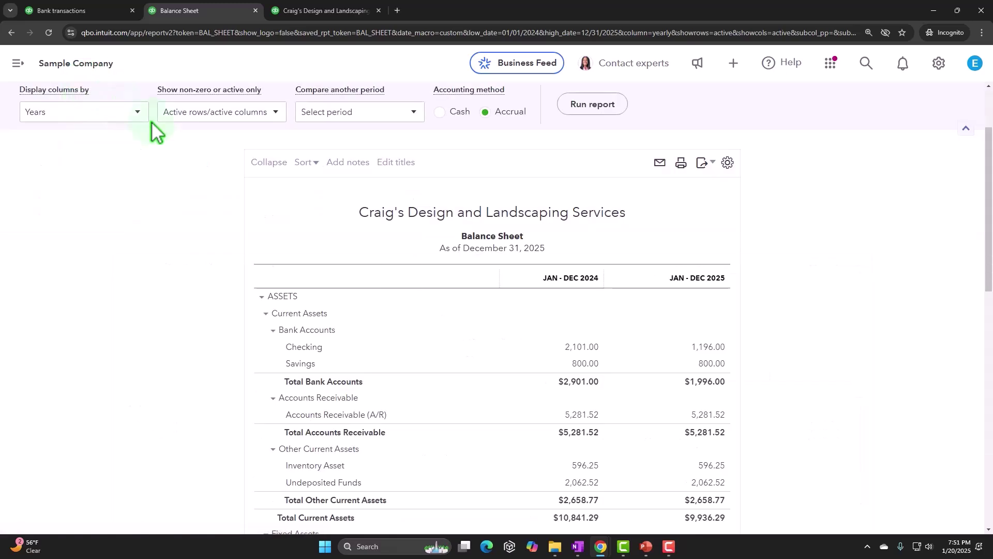
- Inspect the transactions behind the 2025 Mastercard balance, return to the summary, and run the Balance Sheet again
scroll(400, 273, "down", 6)
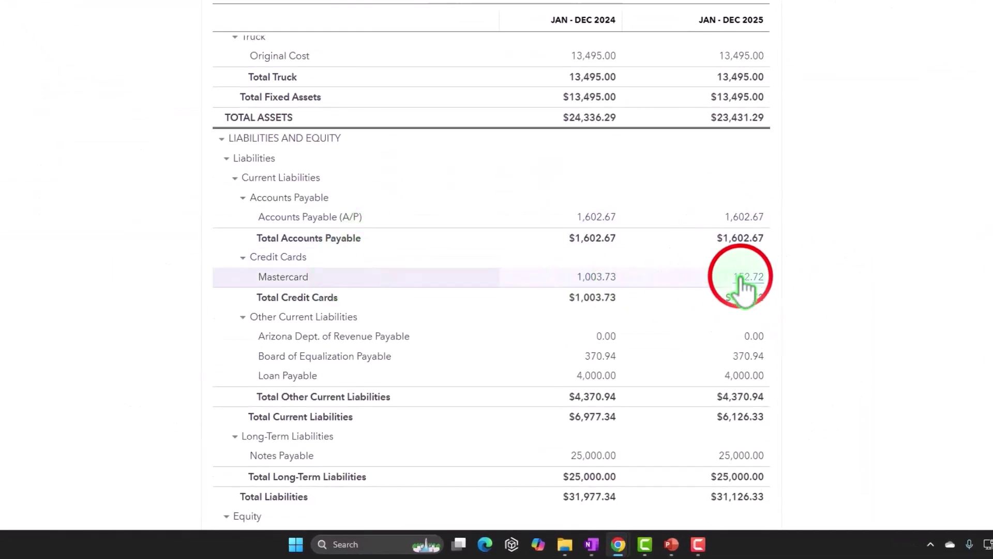
left_click(746, 278)
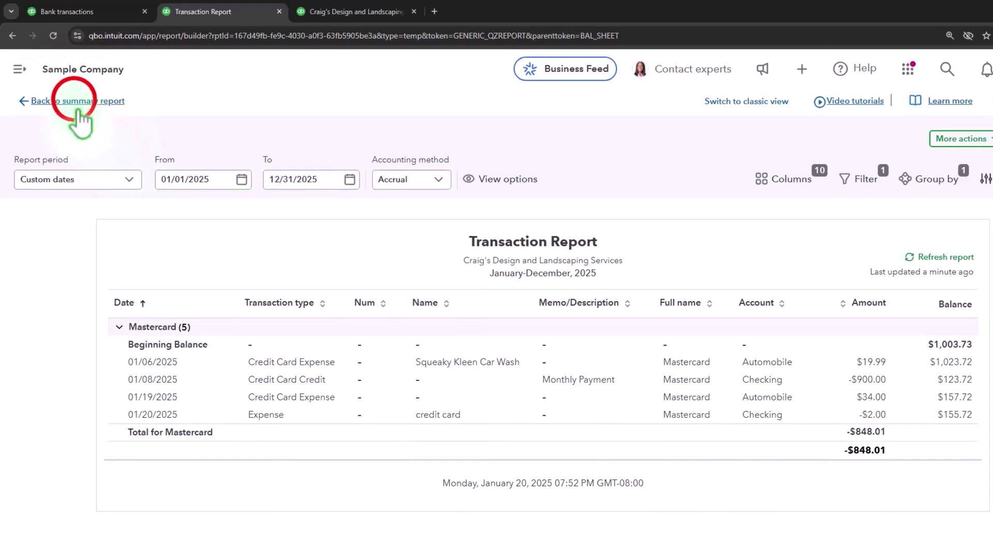
left_click(78, 103)
scroll(343, 277, "down", 10)
scroll(343, 277, "up", 5)
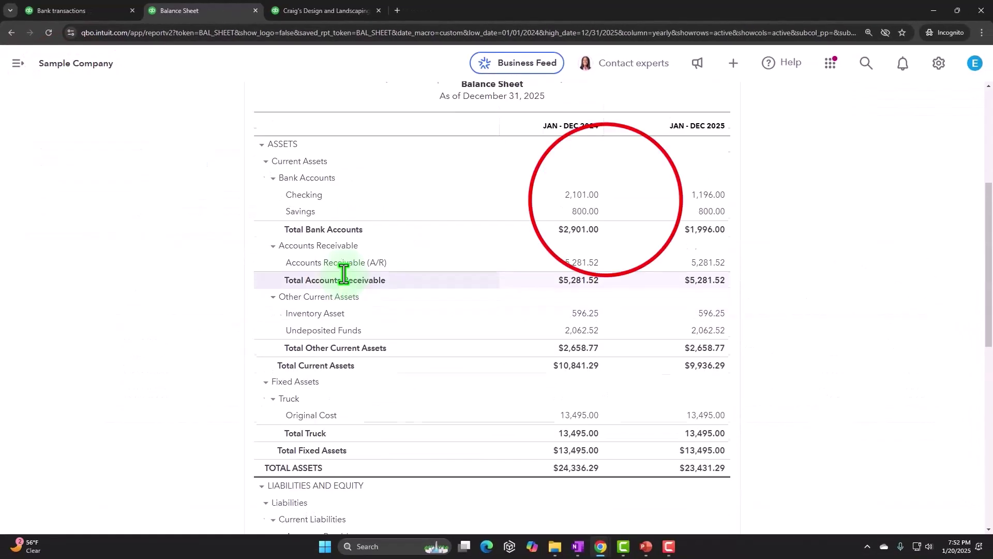
scroll(465, 278, "up", 5)
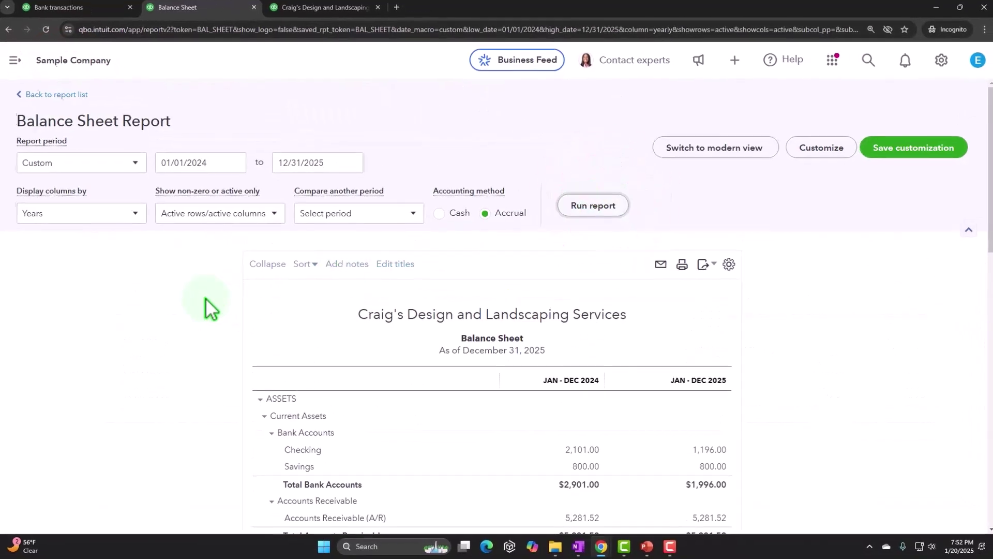
- Reopen the 2025 Mastercard balance's transaction report and examine its entries, including the 01/21/2025 transfer
scroll(206, 298, "down", 8)
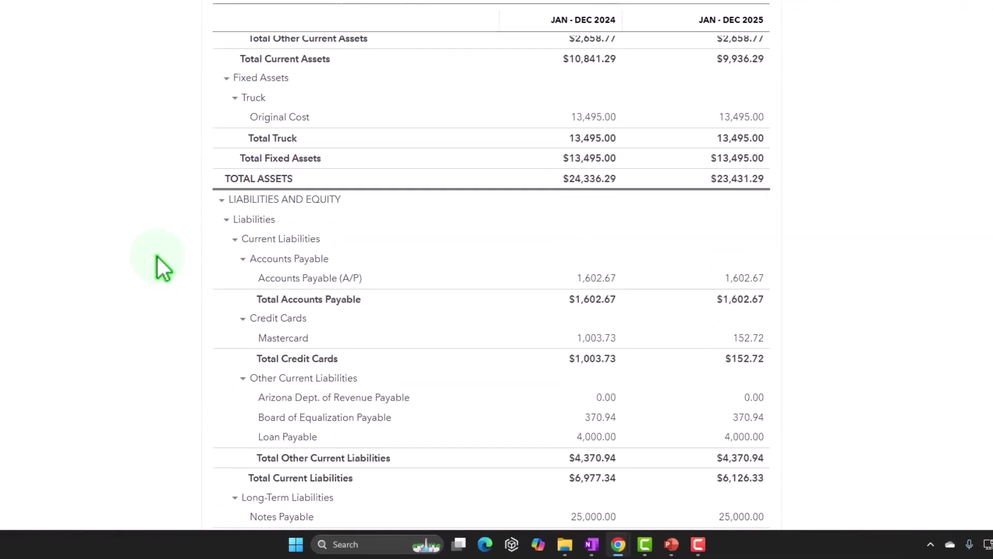
scroll(157, 257, "down", 2)
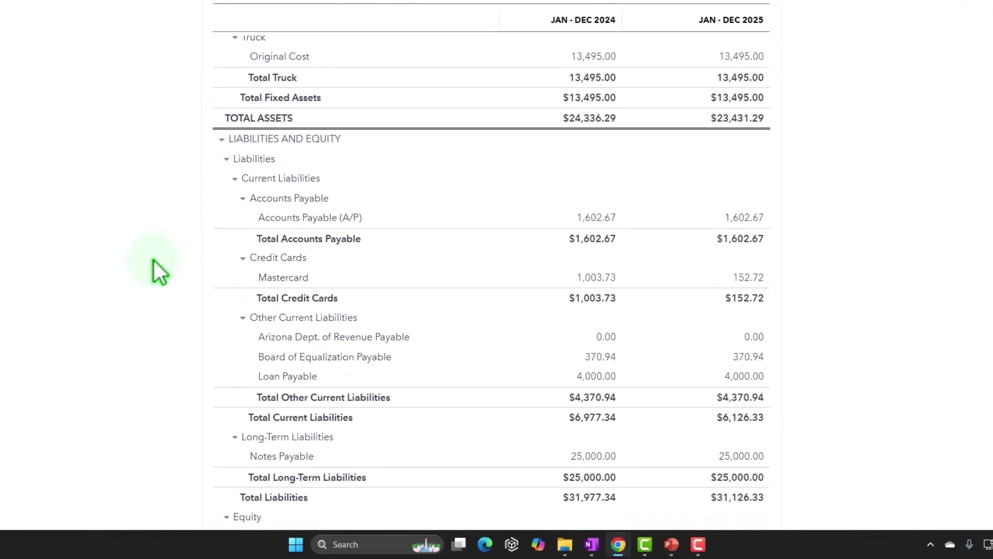
left_click(760, 278)
scroll(498, 310, "down", 3)
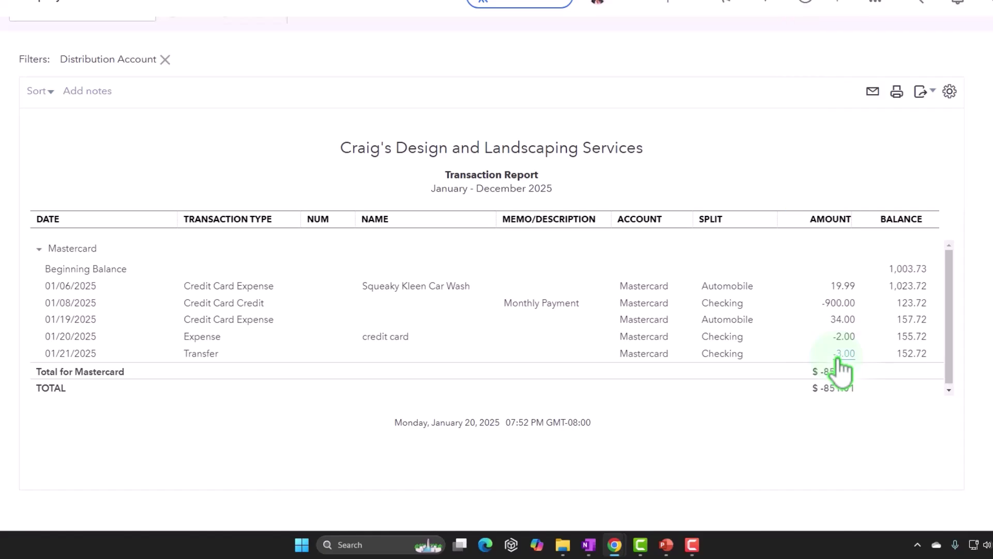
scroll(840, 364, "up", 3)
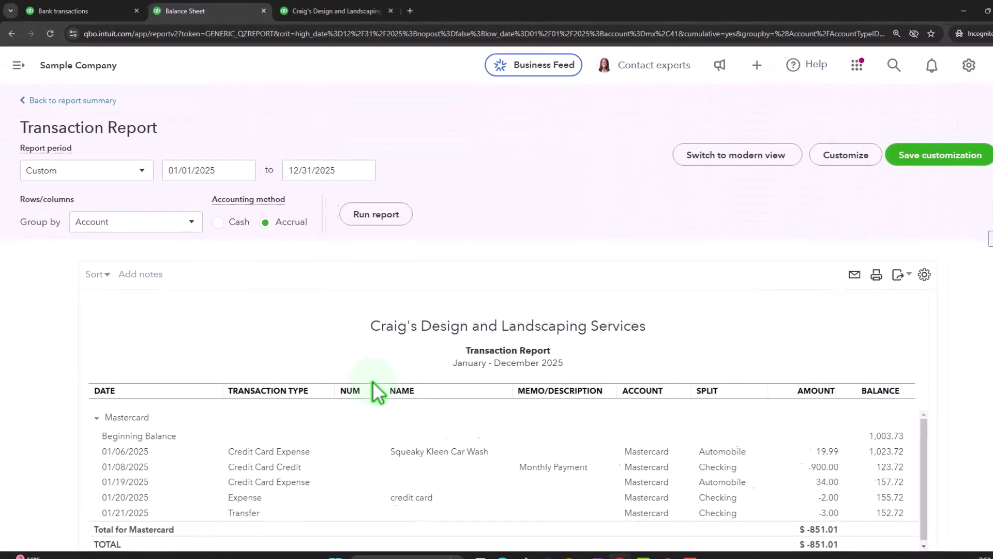
- Return from the Mastercard transaction report to the Balance Sheet summary and start a new Pay down credit card entry
left_click(69, 98)
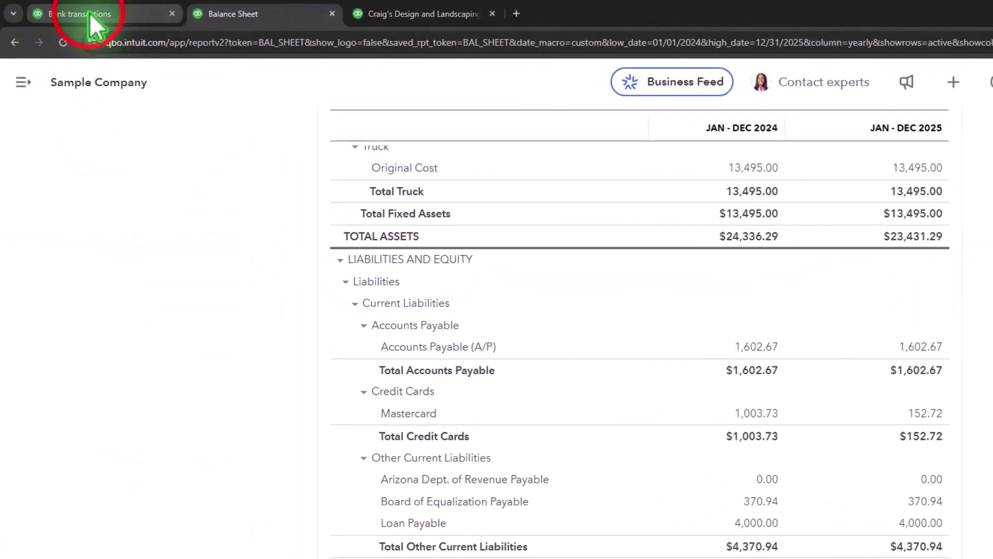
left_click(57, 10)
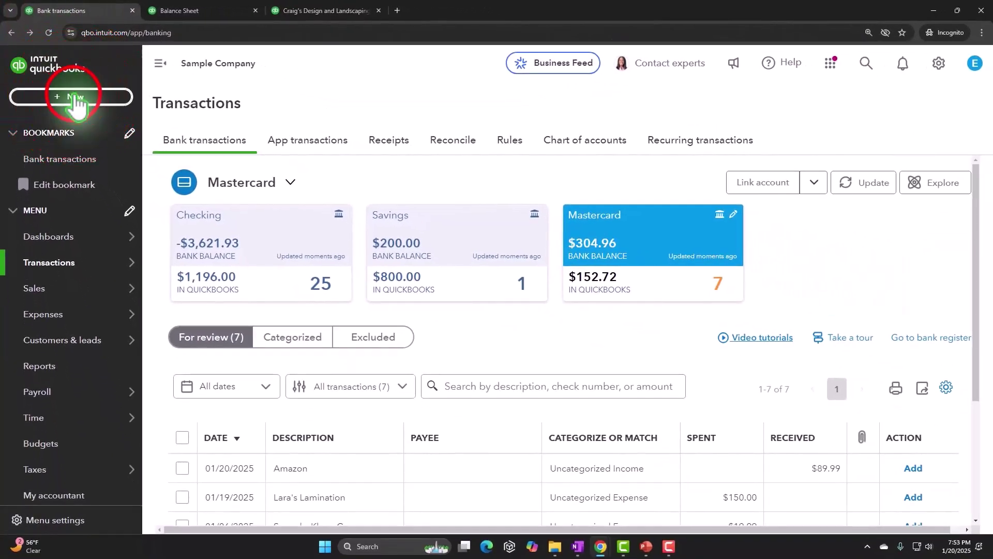
left_click(75, 99)
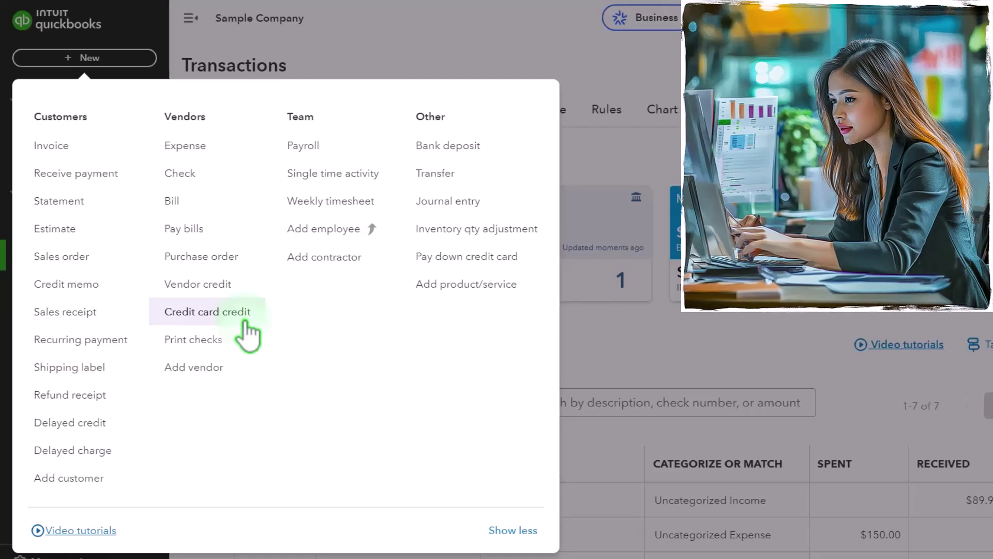
left_click(453, 264)
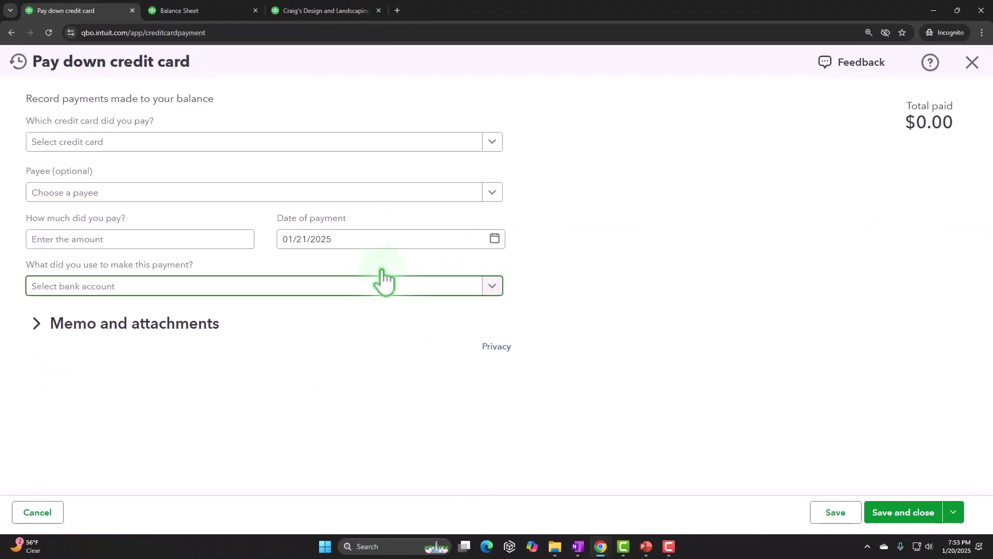
- Choose Mastercard as the credit card paid and "credit card" as the payee of the payment
left_click(293, 149)
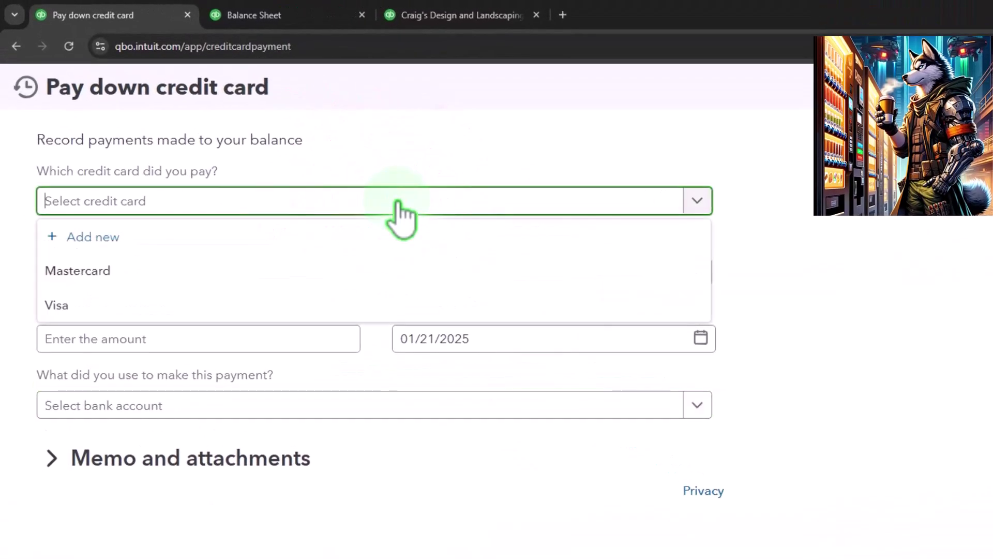
left_click(299, 270)
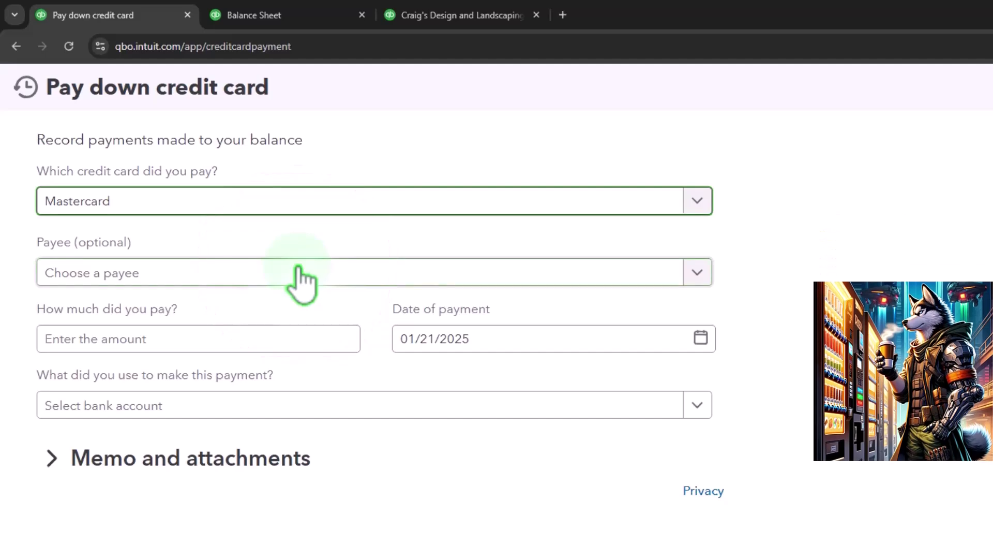
left_click(696, 273)
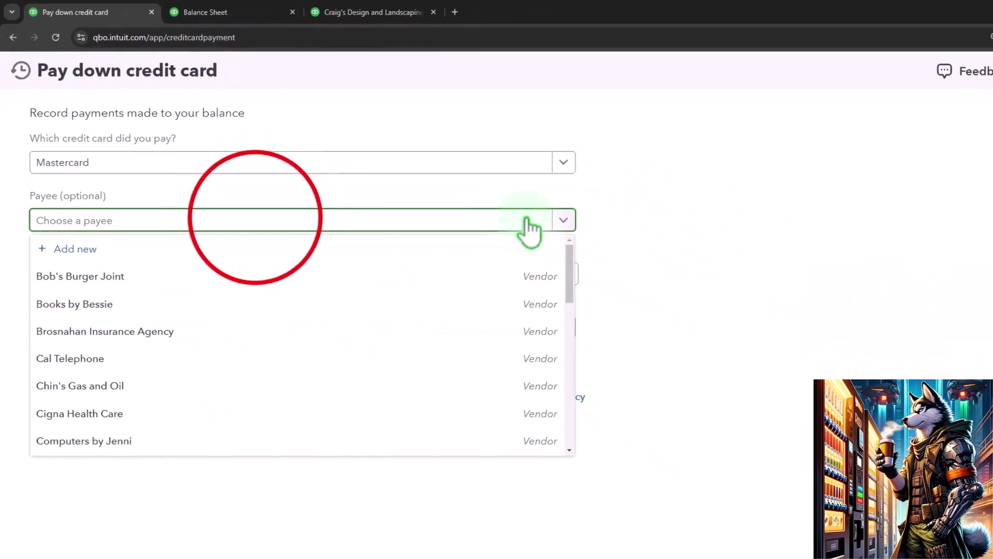
left_click(256, 220)
type("credit car")
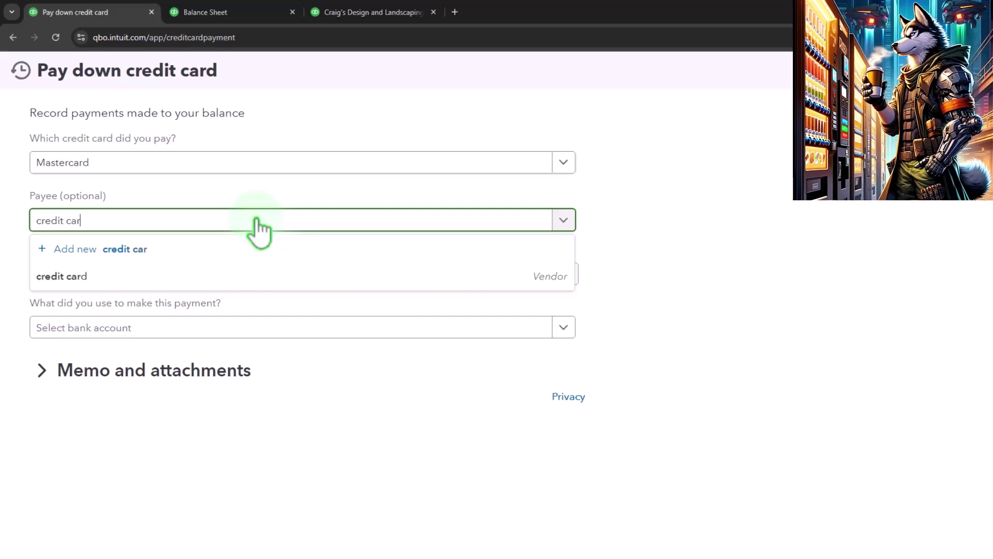
left_click(52, 277)
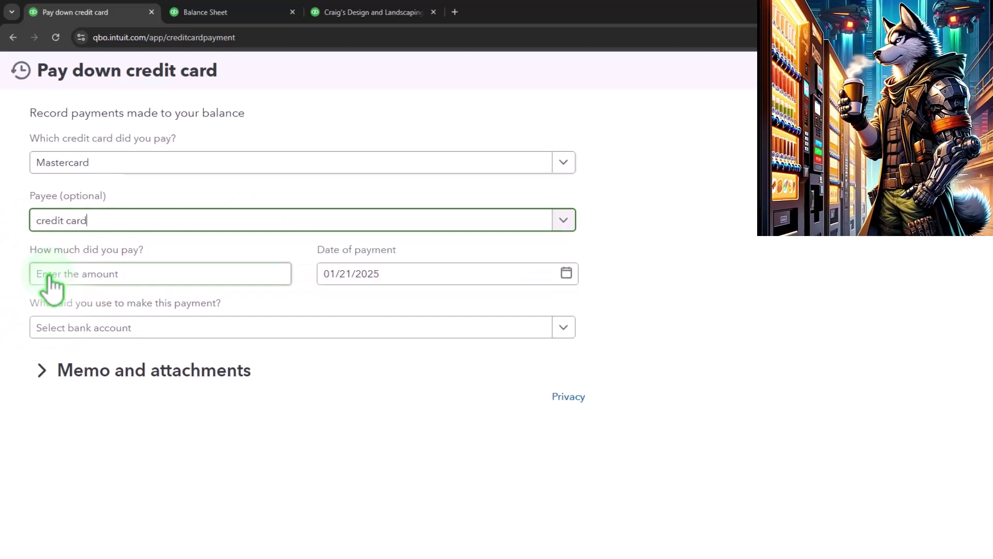
- Set the credit card payment's amount to $4.00 and its payment date to 01/22/2025
left_click(95, 274)
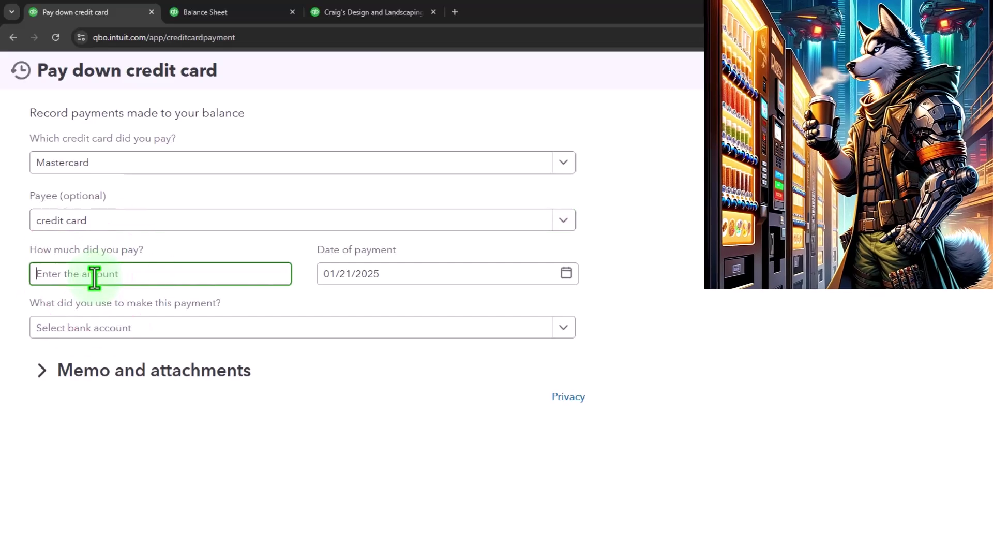
type("4")
key("Tab")
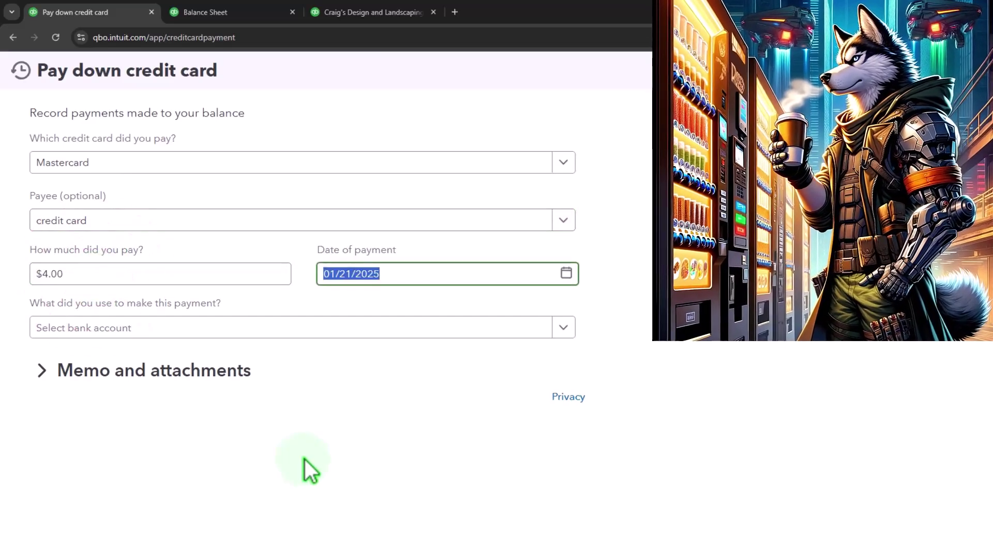
key("plus")
key("Tab")
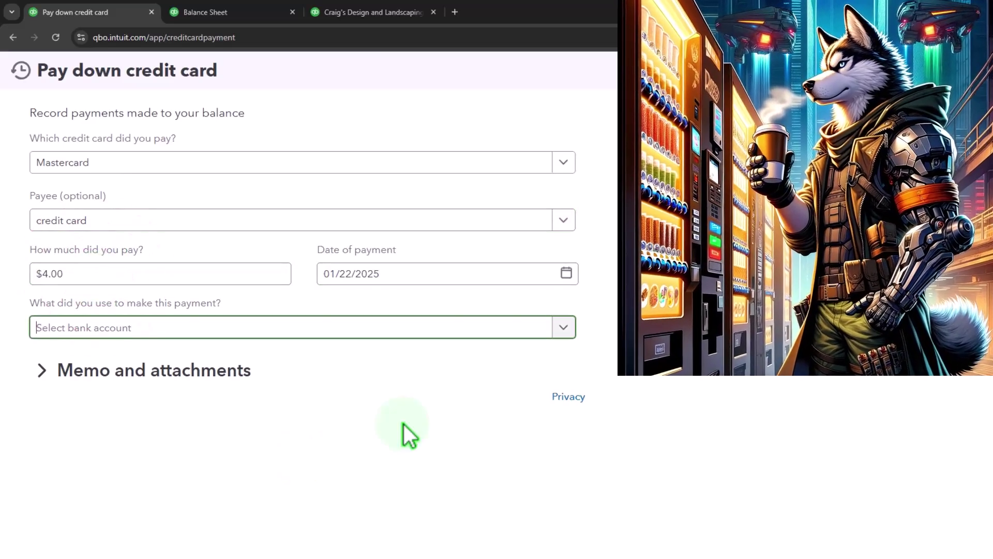
- Choose Checking as the paying account with the check-payment option left off, and save and close the card payment
left_click(563, 332)
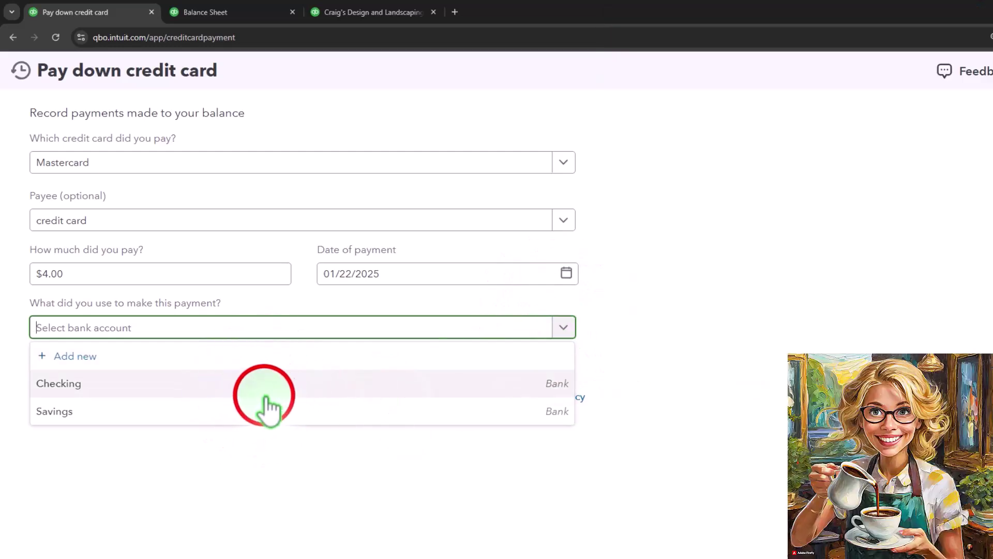
left_click(262, 392)
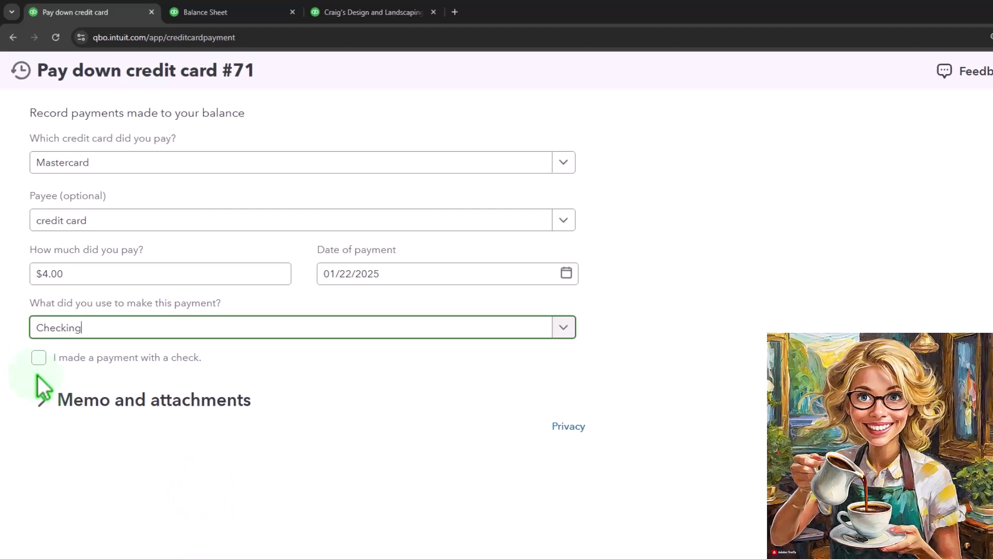
left_click(38, 358)
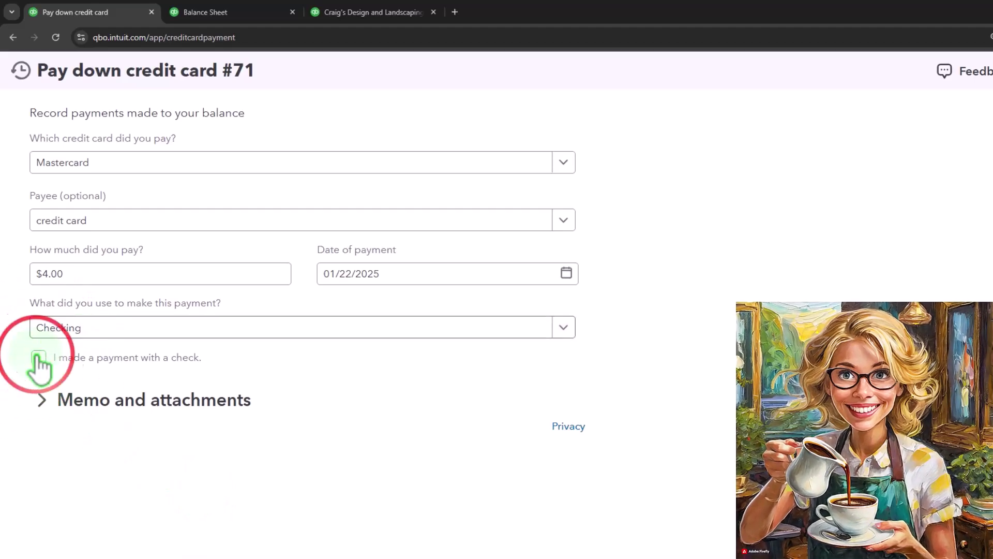
left_click(39, 358)
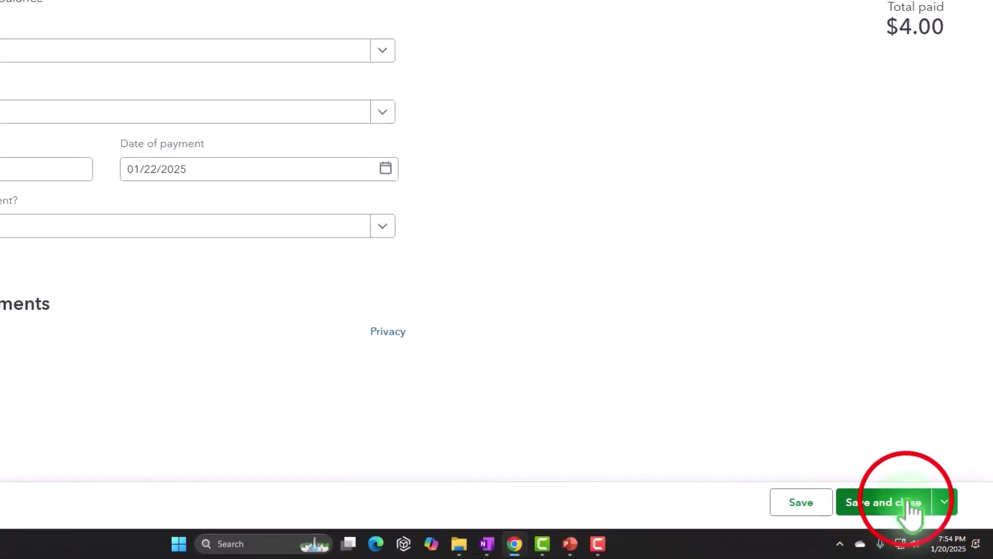
left_click(910, 501)
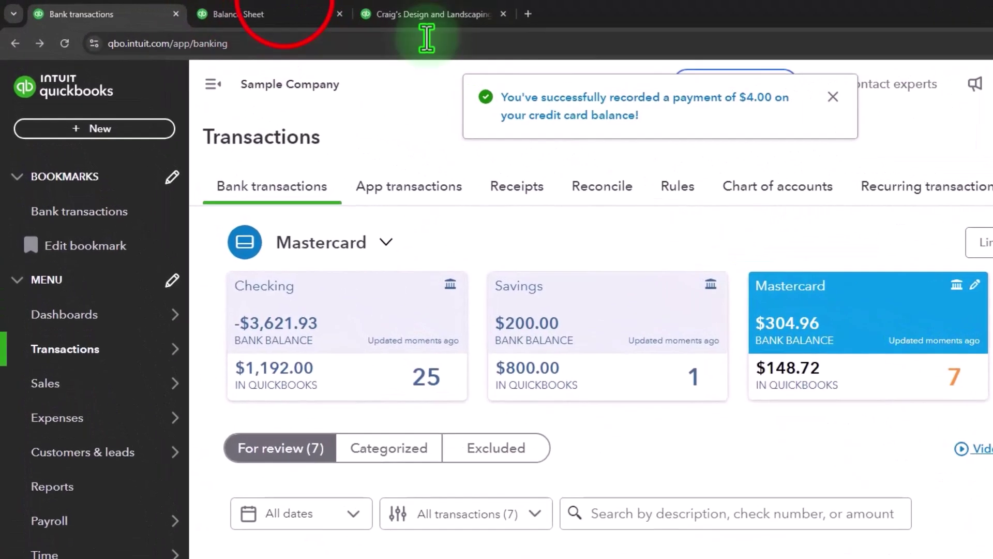
- Rerun the Balance Sheet, view the transactions behind the 2025 bank accounts figure, and return to the summary report
left_click(179, 11)
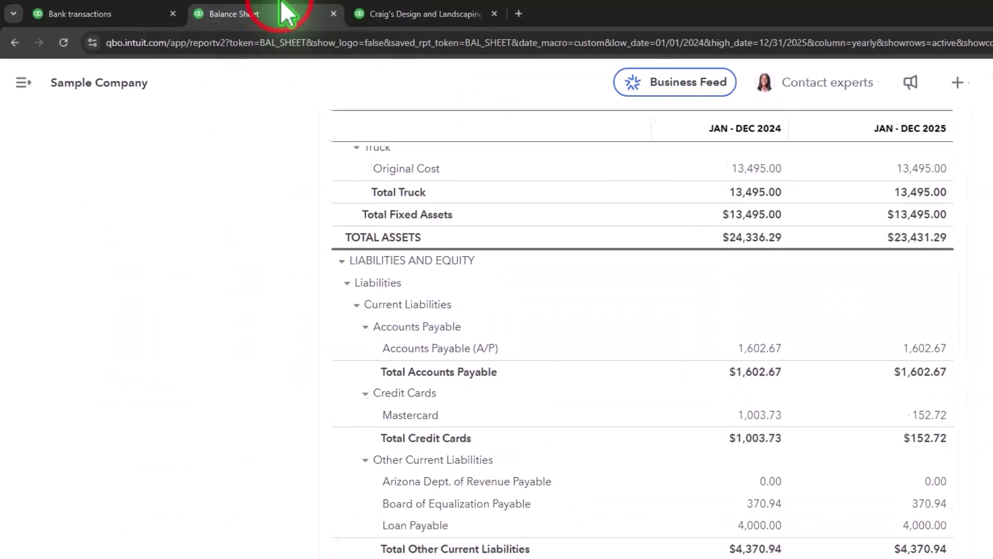
scroll(521, 244, "up", 10)
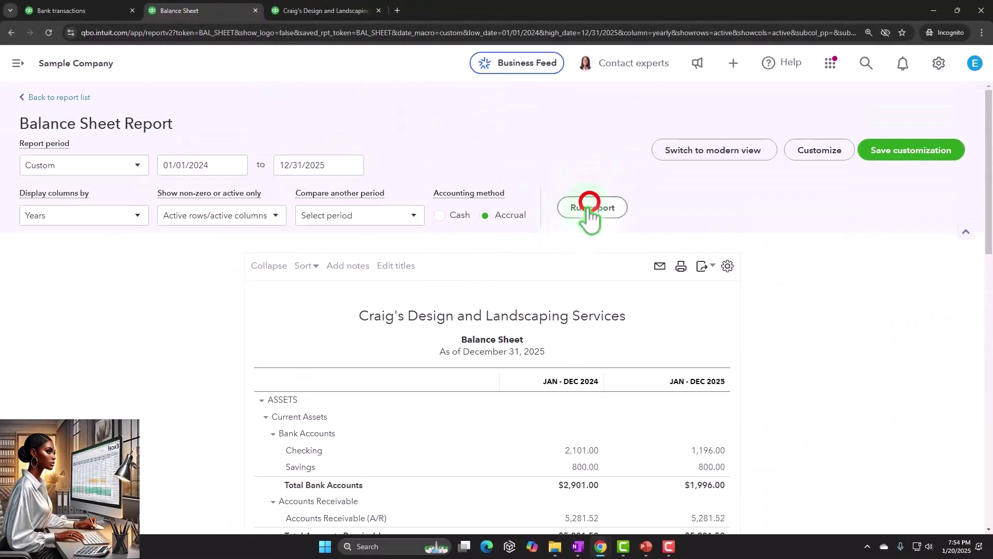
left_click(594, 208)
scroll(593, 210, "down", 3)
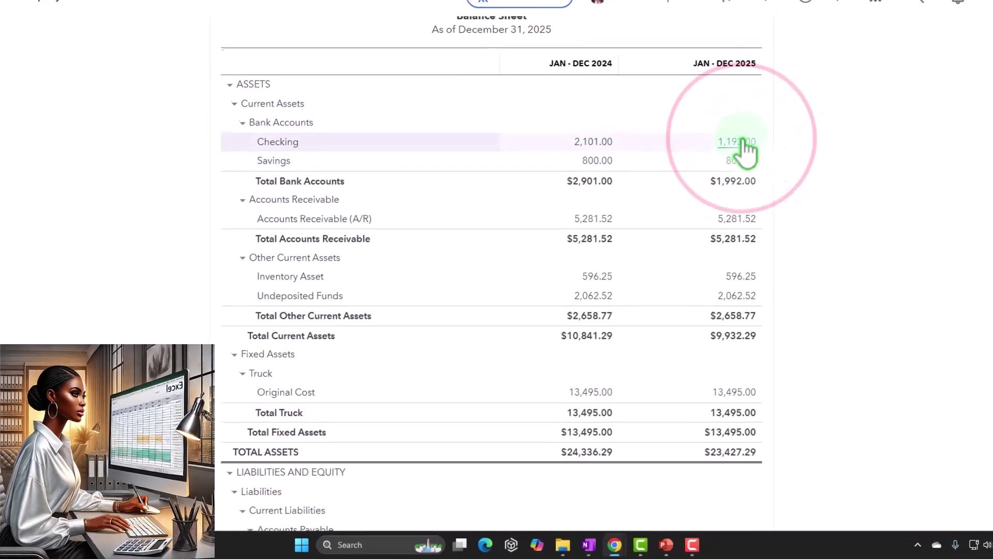
left_click(718, 182)
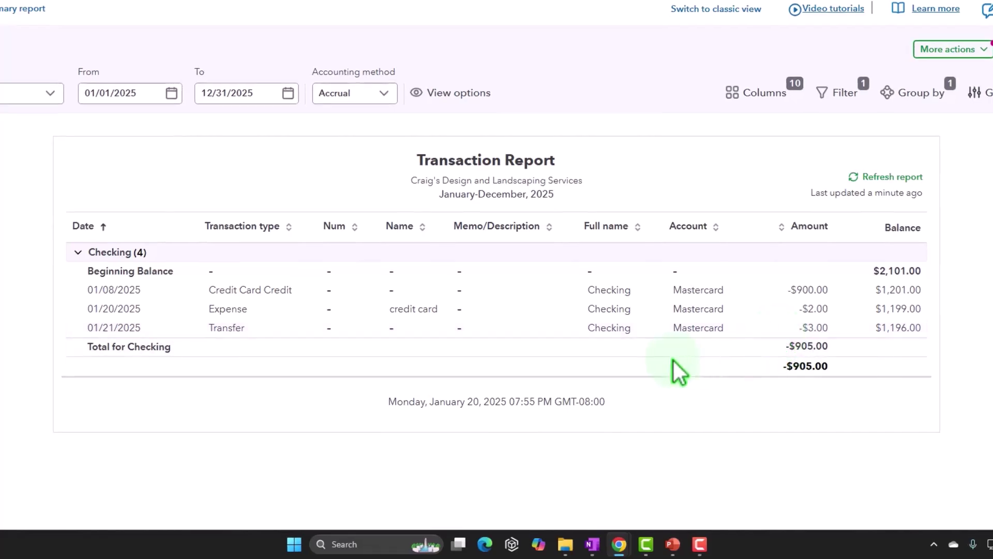
left_click(11, 8)
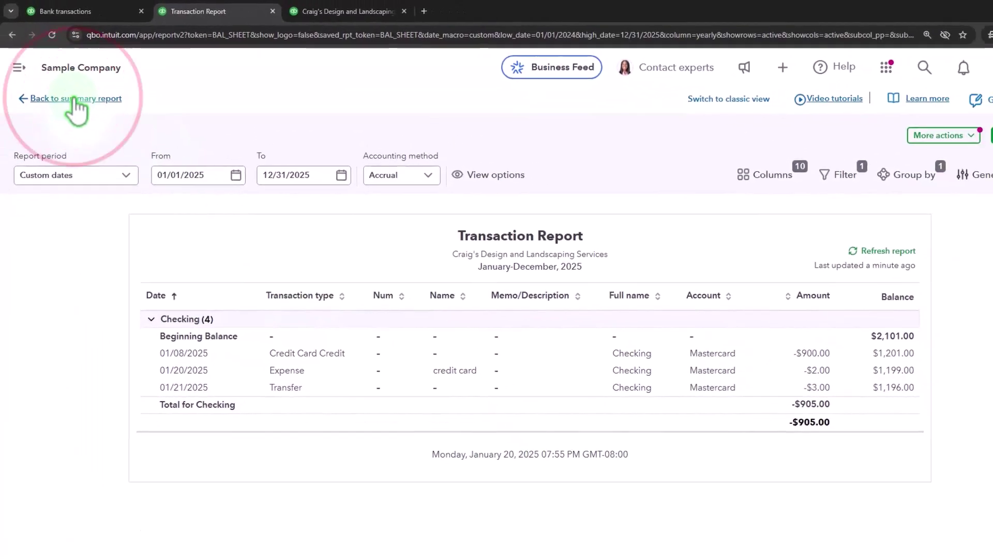
- Run the 2024–2025 Balance Sheet again to refresh its balances
scroll(353, 374, "down", 5)
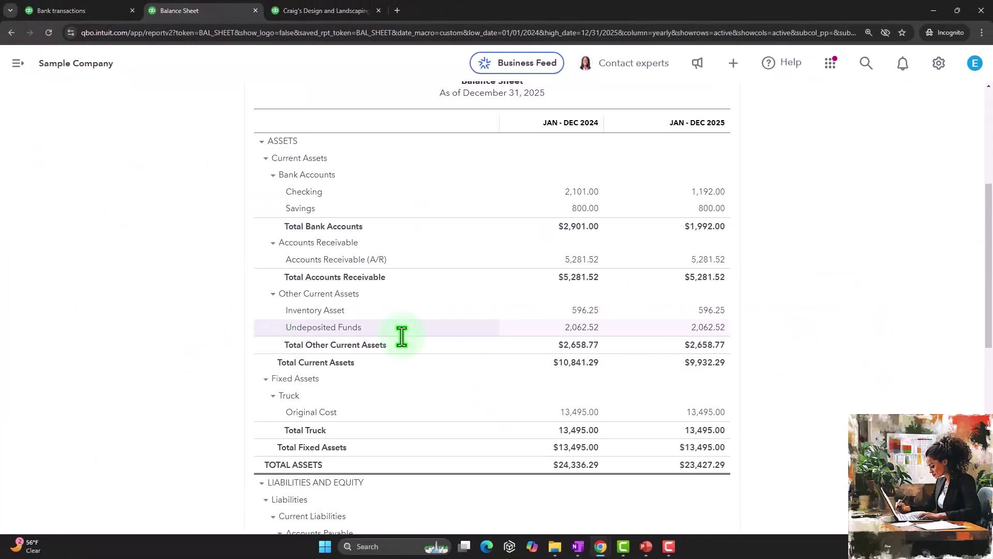
scroll(357, 362, "up", 5)
left_click(627, 228)
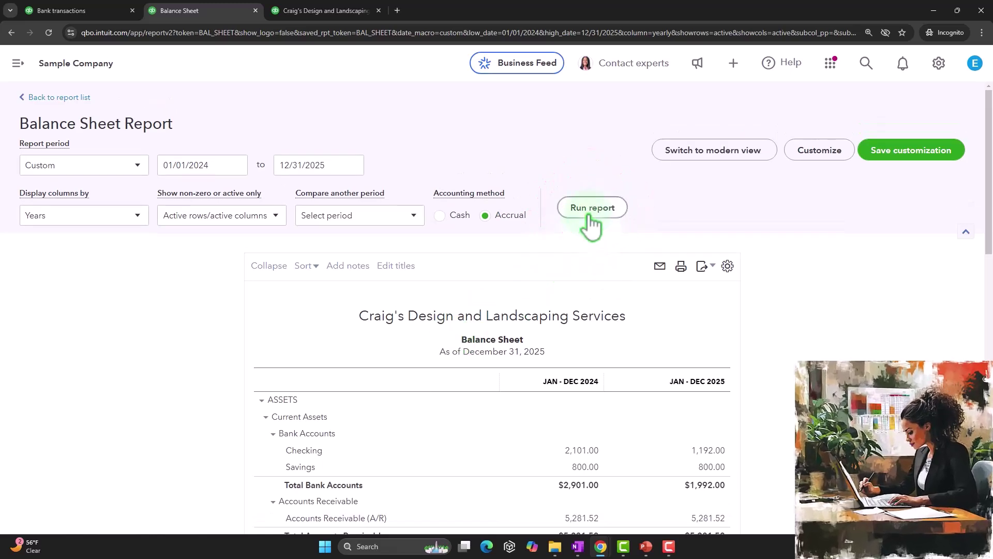
- Examine the transactions behind the 2025 Checking balance, including the 01/22/2025 Credit Card Payment, and return to the report summary
scroll(589, 217, "down", 3)
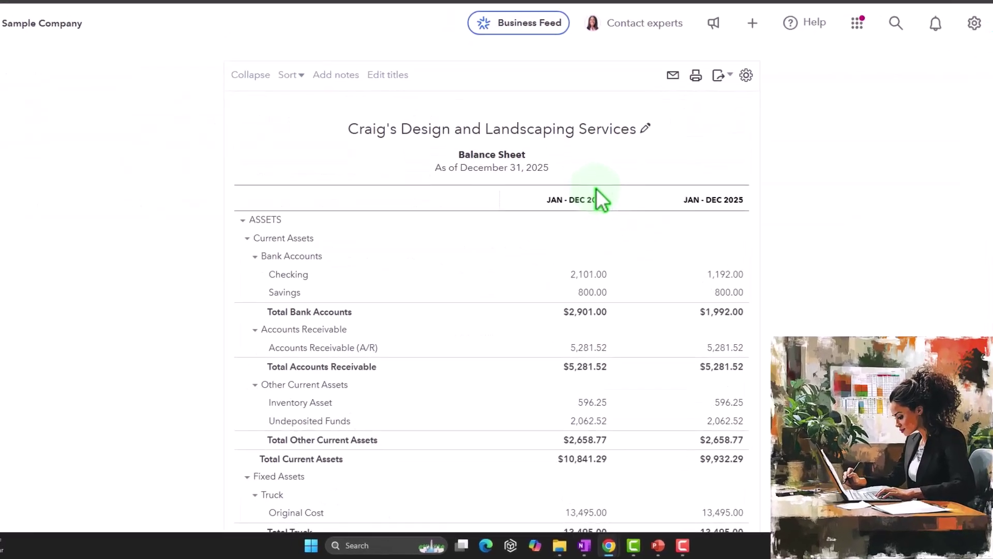
scroll(596, 189, "down", 3)
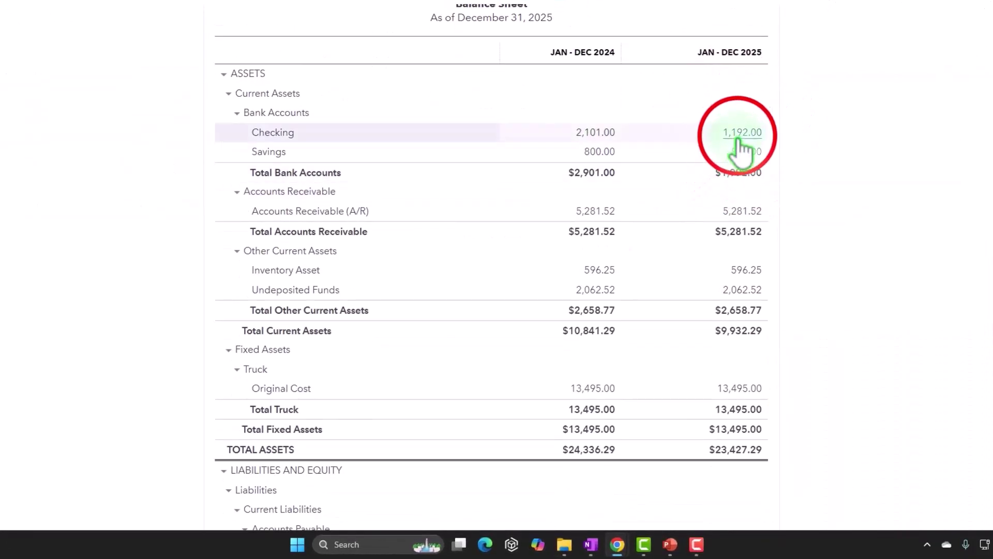
left_click(739, 133)
scroll(736, 313, "down", 2)
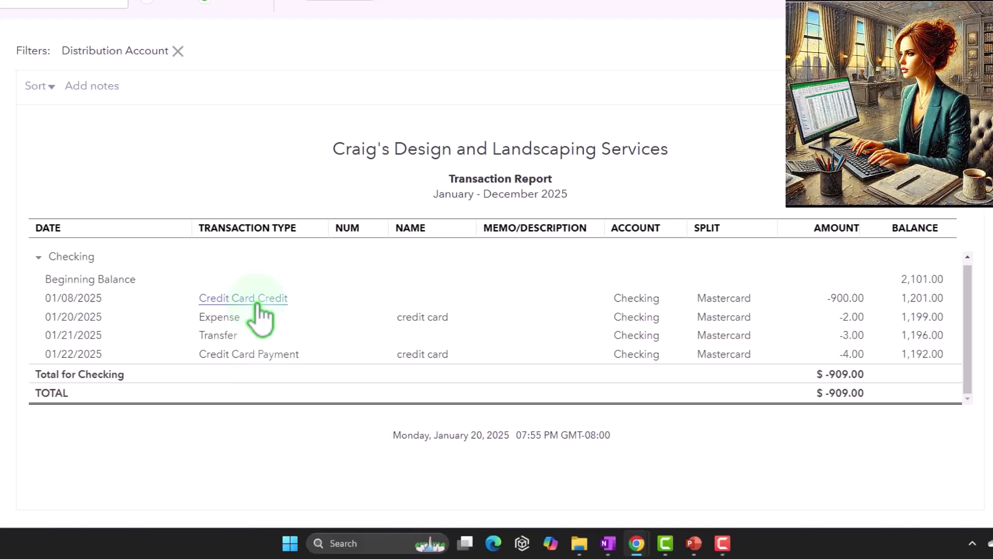
scroll(19, 256, "up", 2)
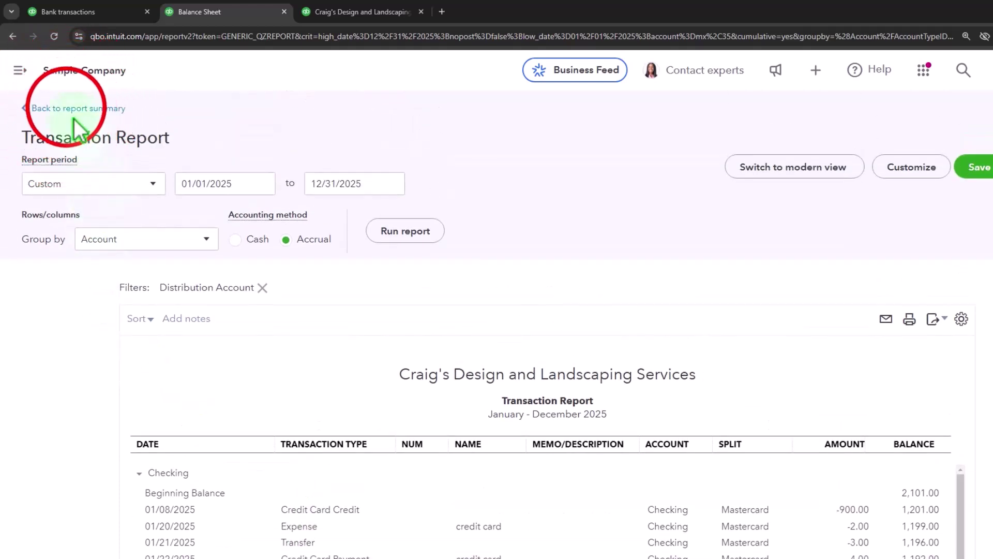
left_click(51, 108)
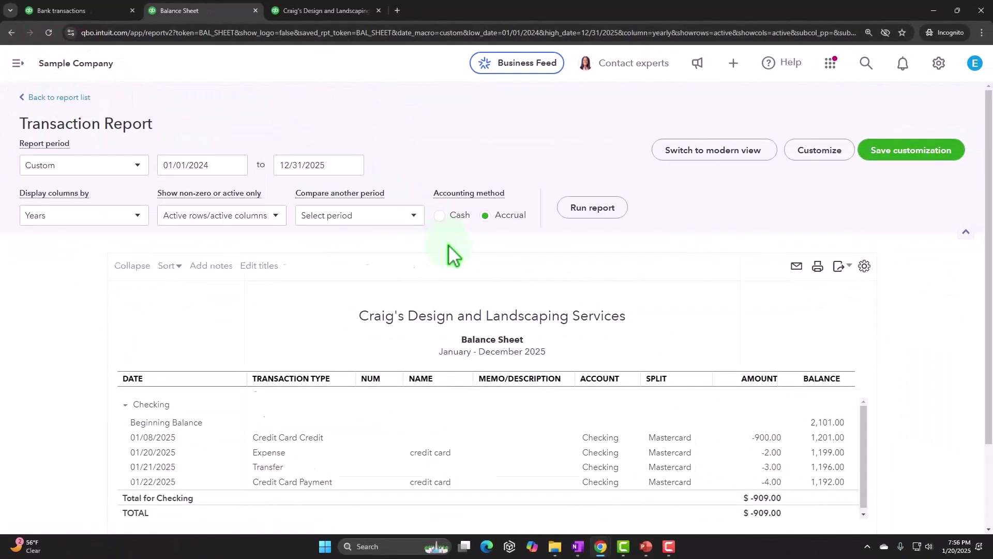
- Open the 2025 Mastercard balance's transaction report and examine its entries, including the 01/22/2025 Credit Card Payment
scroll(461, 261, "down", 10)
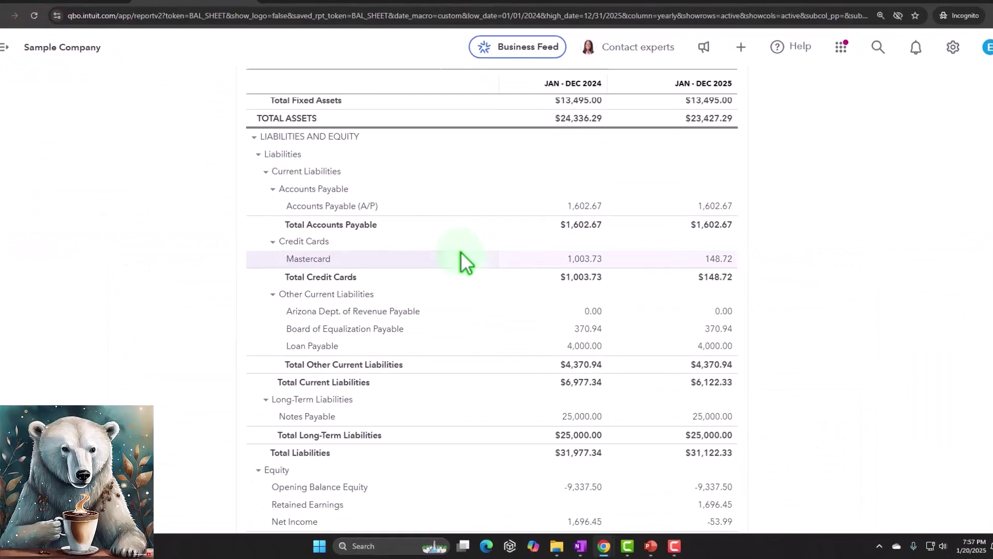
scroll(461, 253, "down", 1)
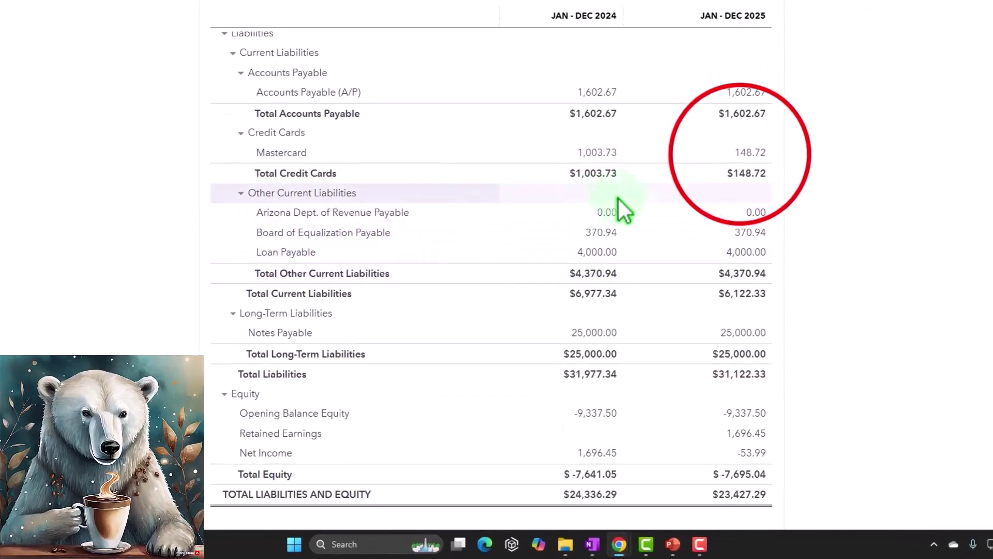
left_click(745, 152)
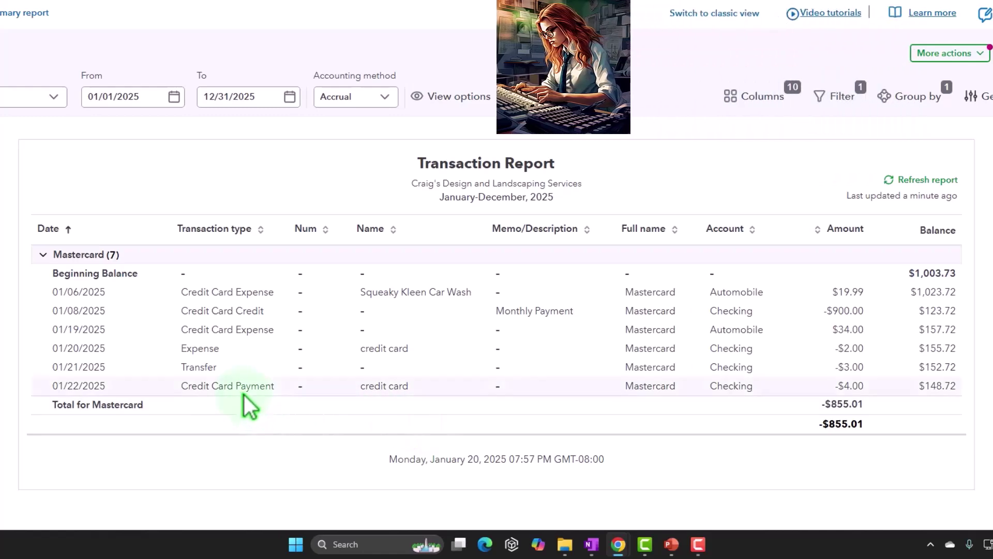
- Set the Mastercard transaction report's start date to 01/01/2024, keeping 12/31/2025 as the end date
left_click(152, 97)
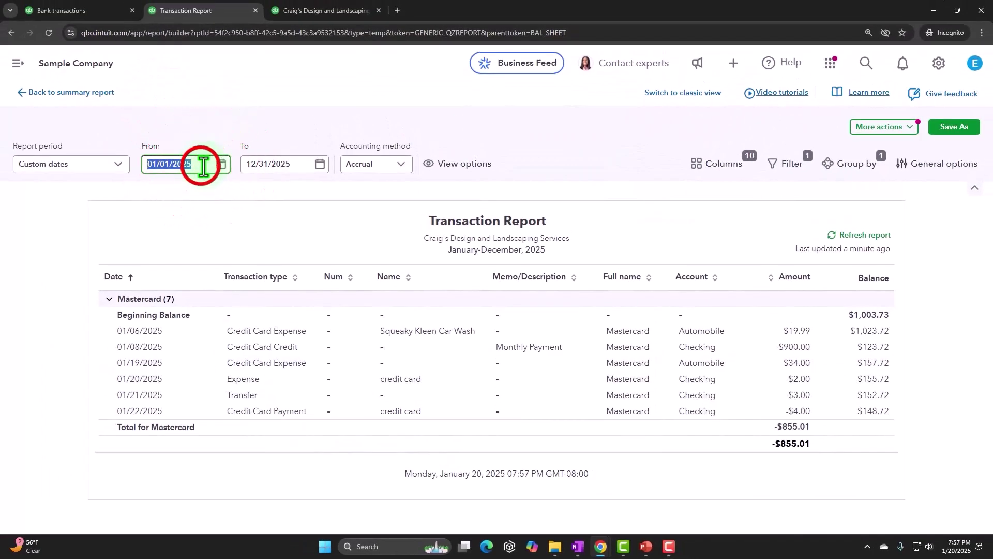
type("01/01/2024")
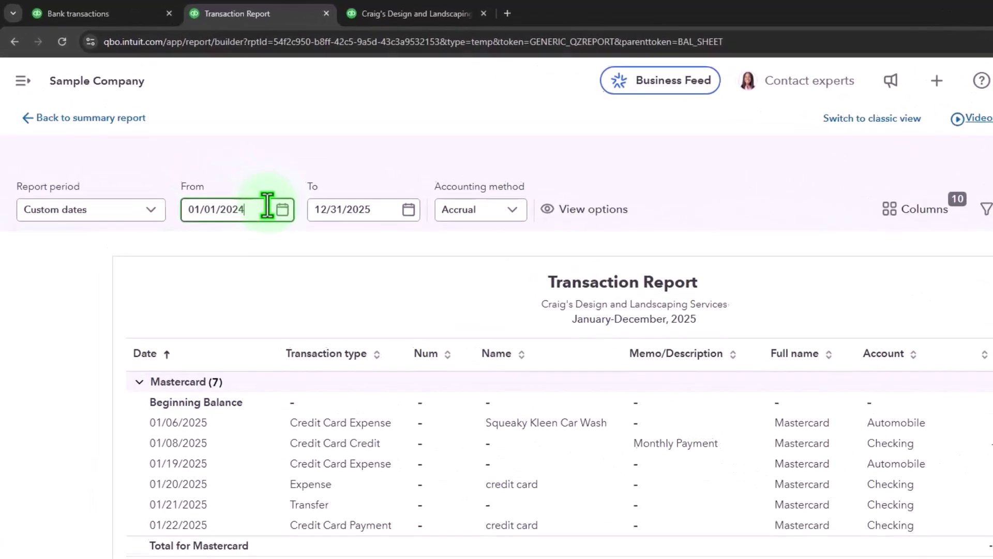
key("Tab")
key("Tab")
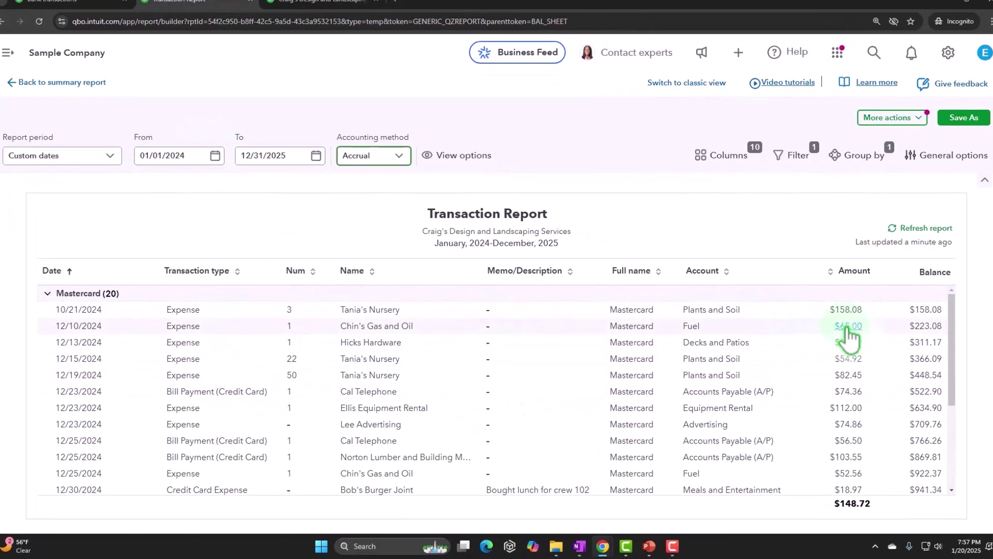
- Review the Mastercard transactions for 2024–2025 and return to the Balance Sheet without saving the report changes
scroll(848, 336, "down", 3)
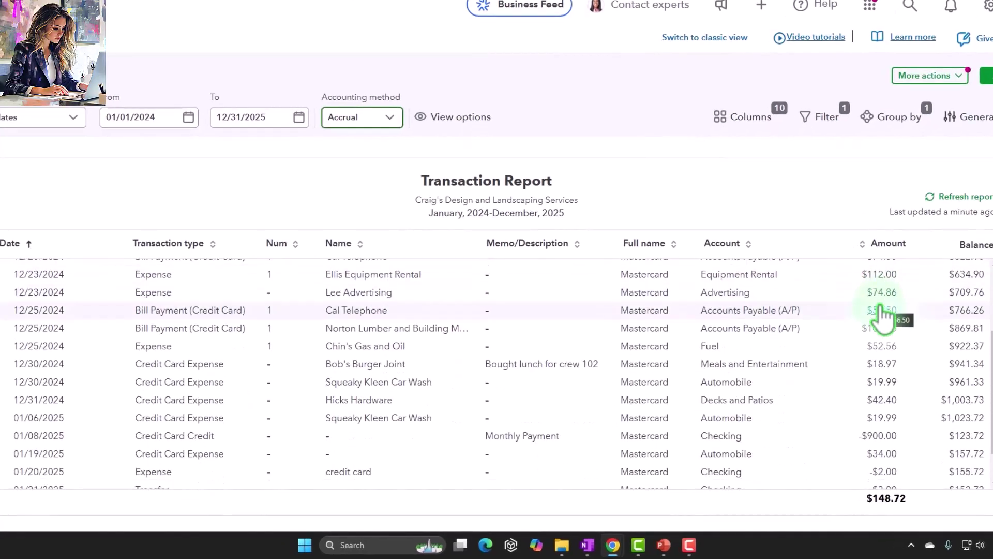
scroll(883, 313, "down", 1)
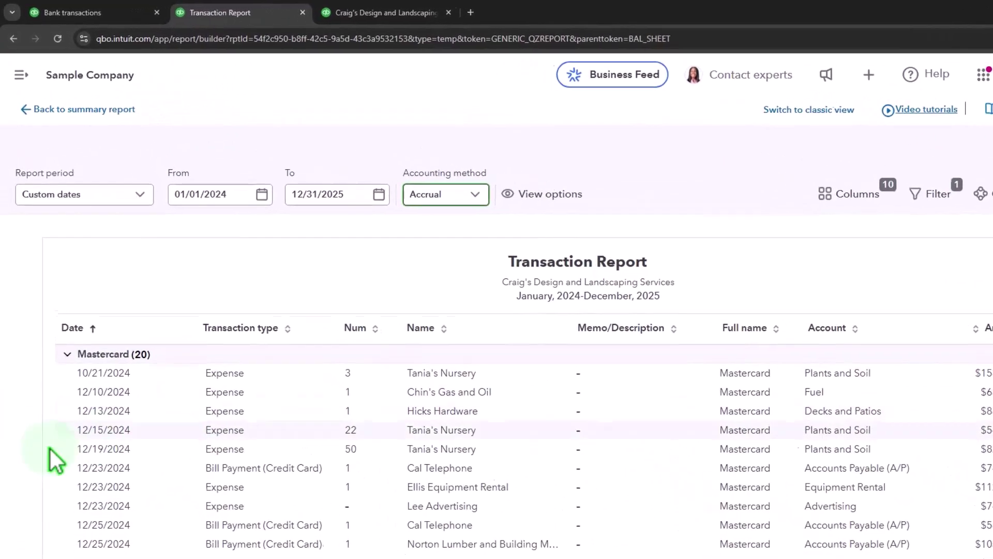
left_click(61, 114)
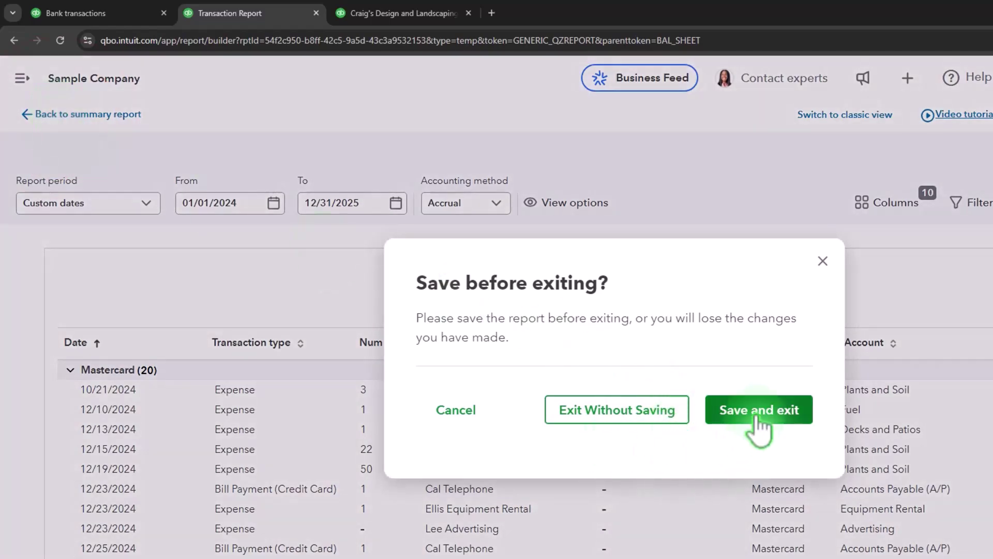
left_click(615, 413)
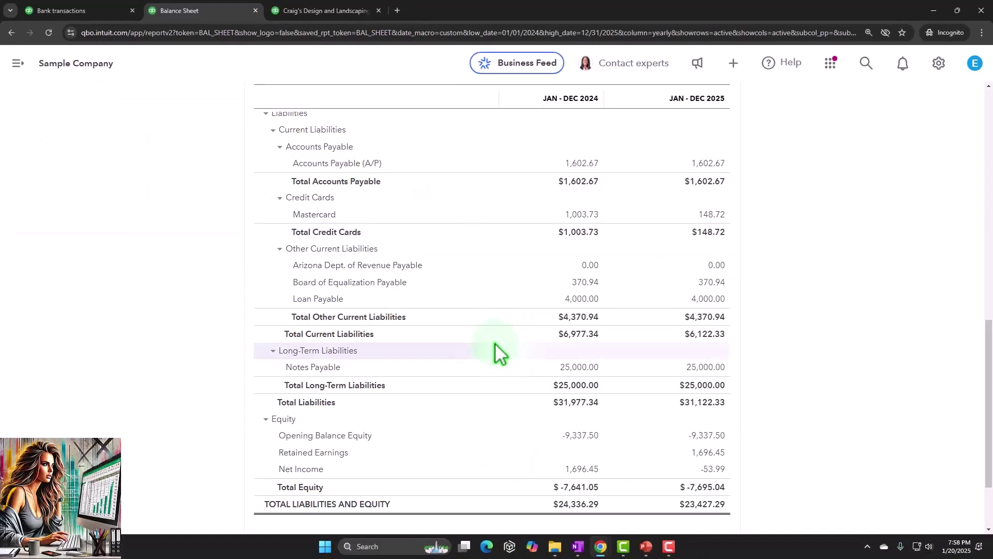
- Open the transaction report behind the 2025 Checking balance and show it in the modern view
scroll(86, 334, "down", 1)
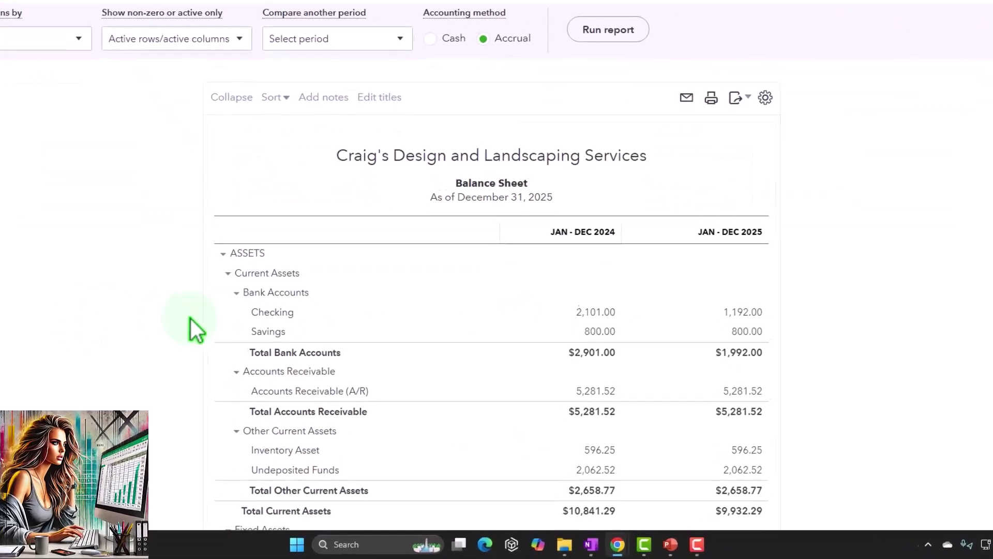
left_click(771, 286)
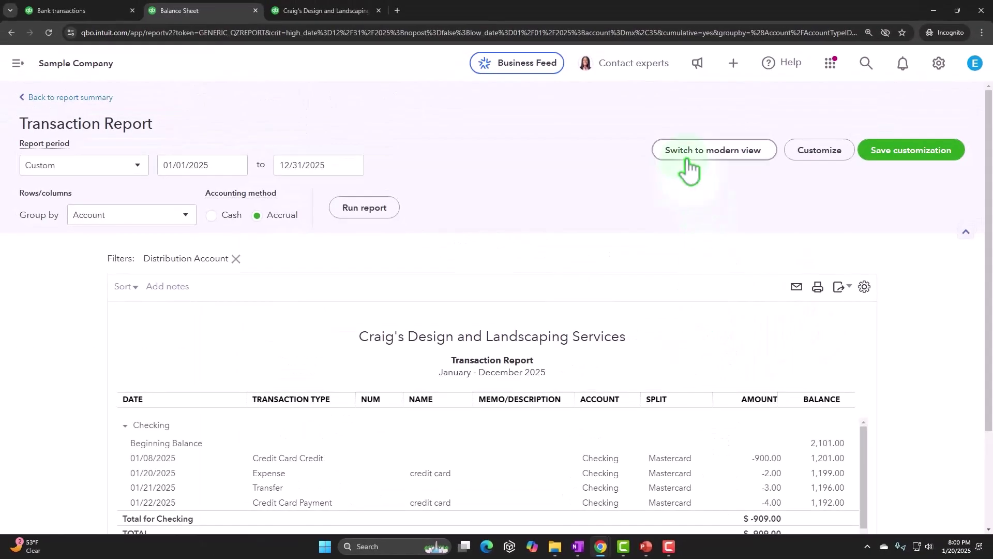
left_click(709, 151)
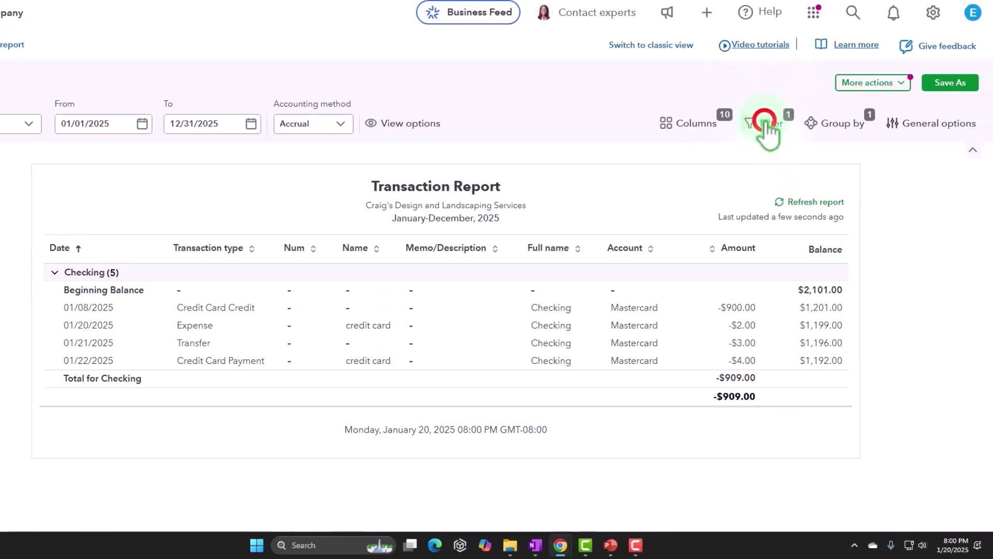
- Add a second filter on Transaction type to the Checking transaction report, alongside the existing account filter
left_click(765, 124)
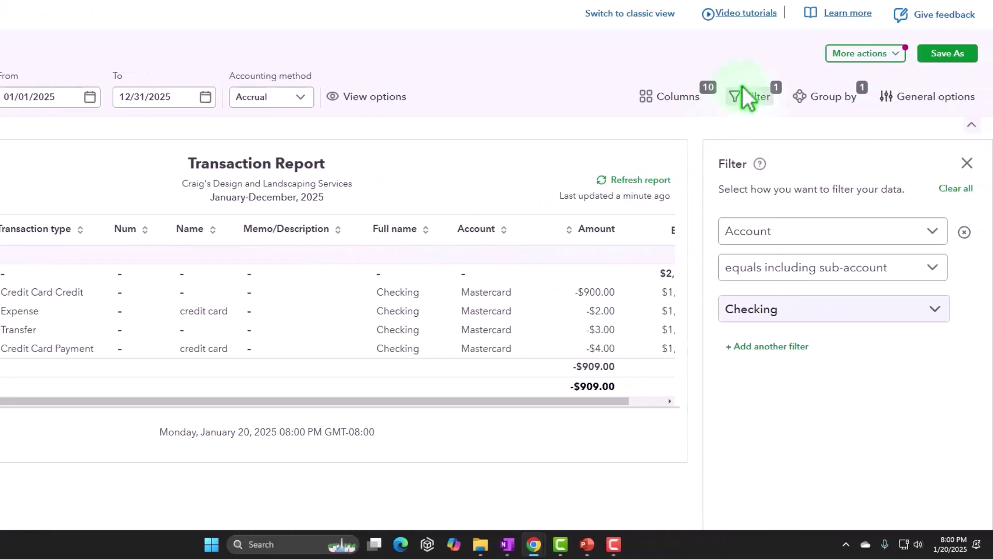
left_click(769, 349)
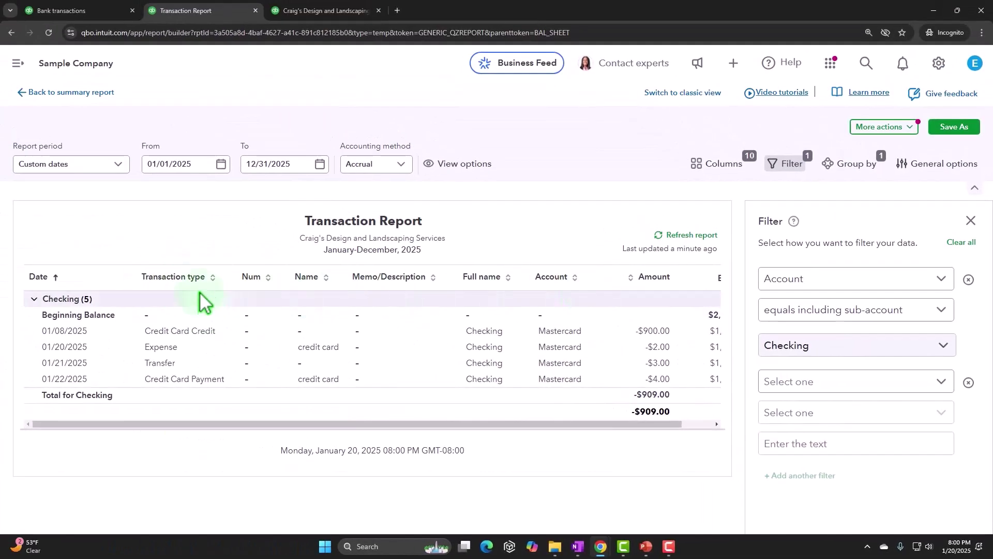
left_click(887, 379)
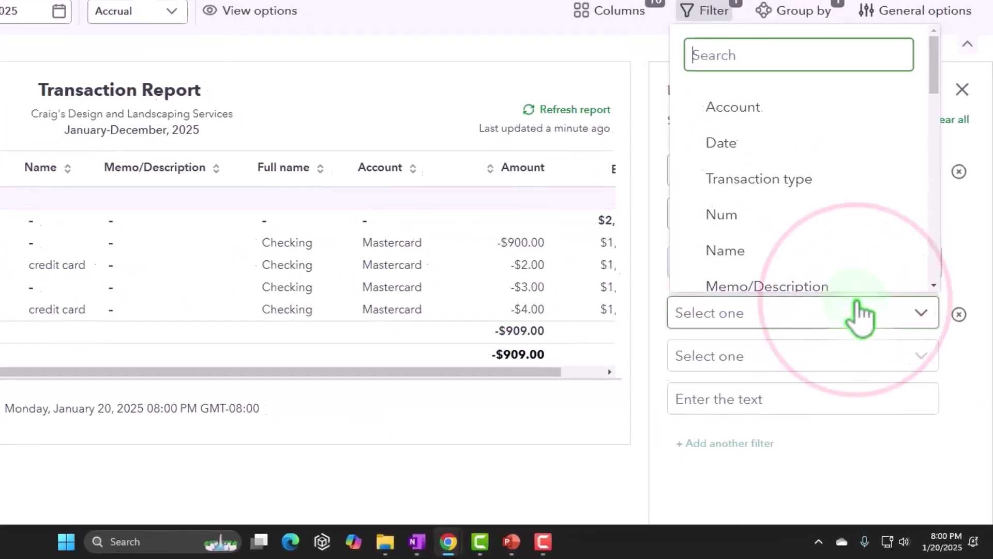
left_click(812, 165)
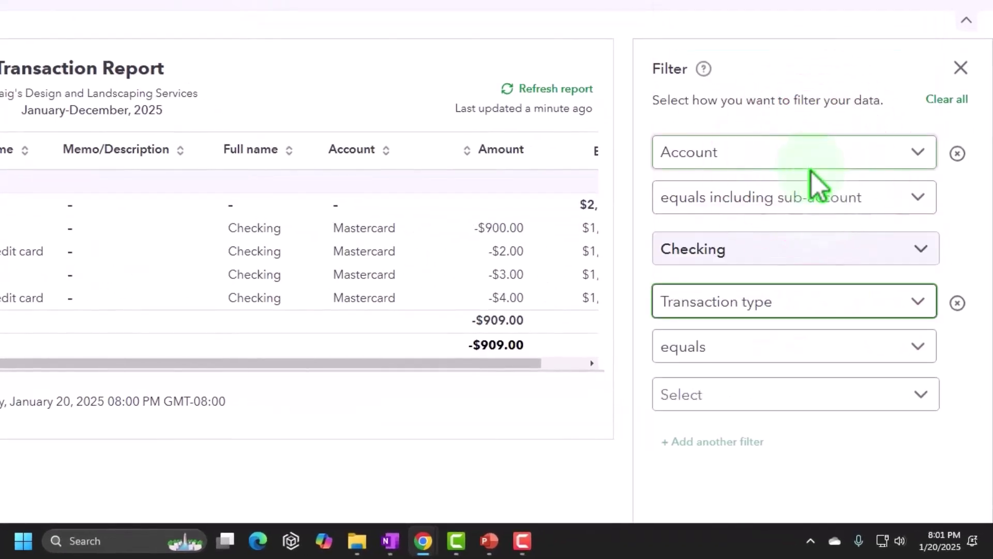
- Set the Transaction type filter to equal Credit Card Payment and close the filter settings
left_click(813, 352)
left_click(809, 365)
left_click(789, 401)
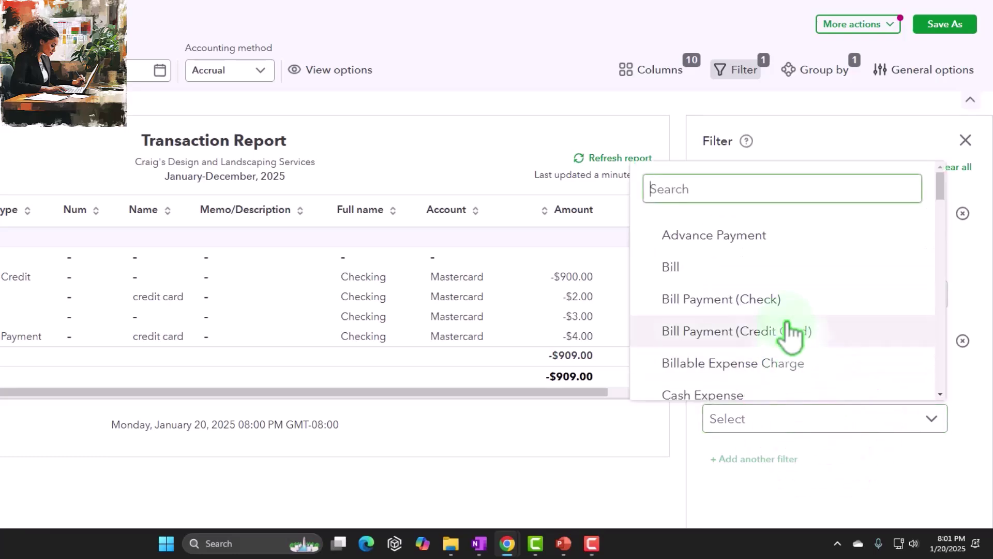
left_click(695, 273)
left_click(702, 293)
left_click(694, 278)
left_click(694, 297)
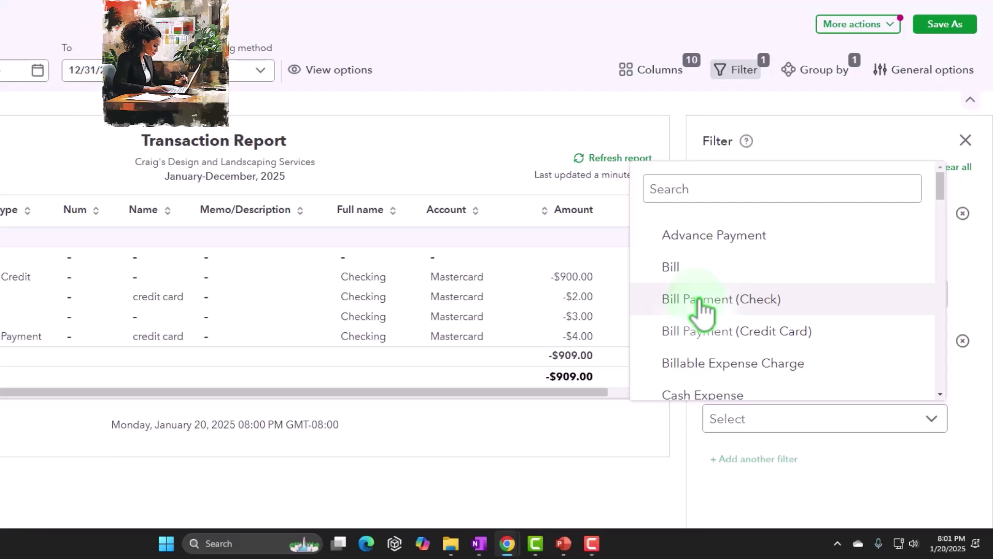
left_click(731, 186)
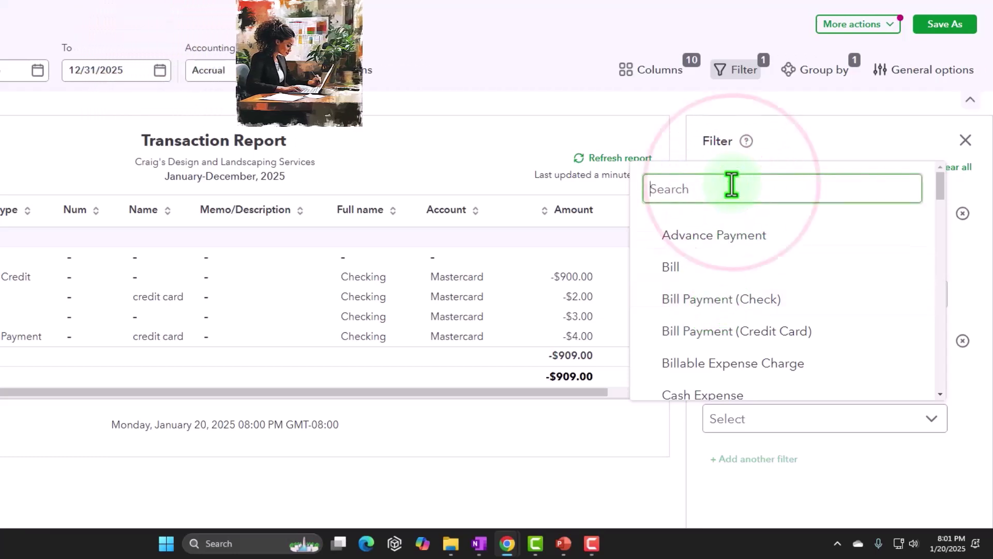
type("credit")
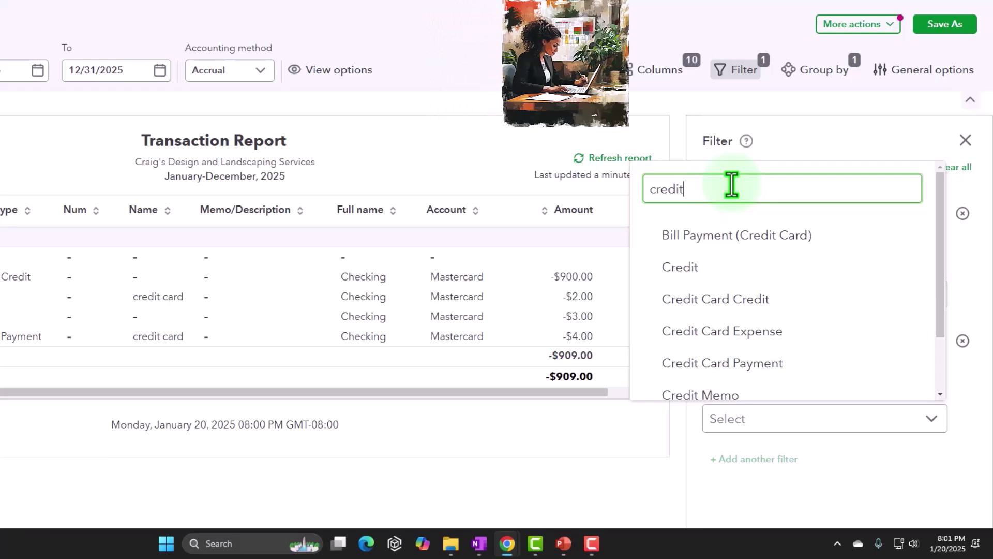
left_click(773, 365)
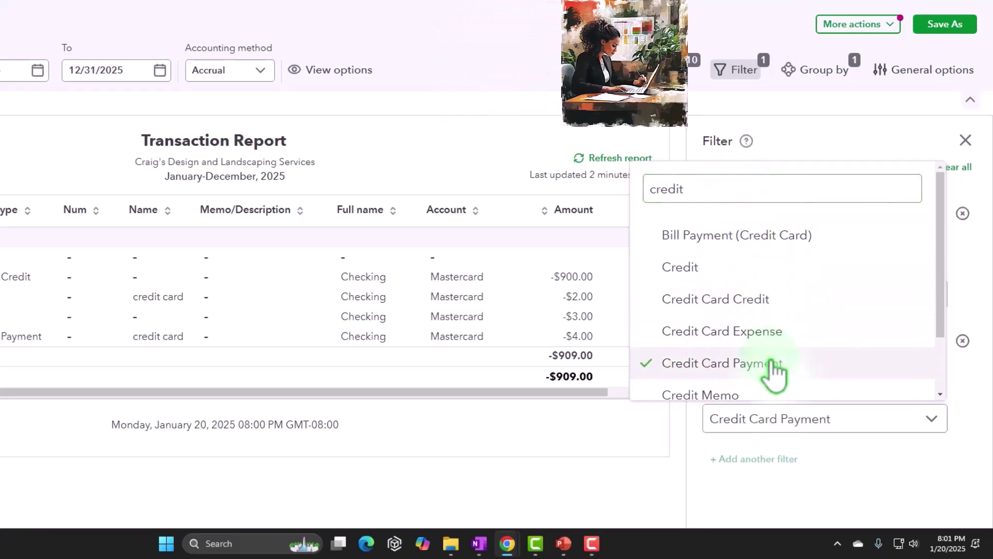
left_click(847, 470)
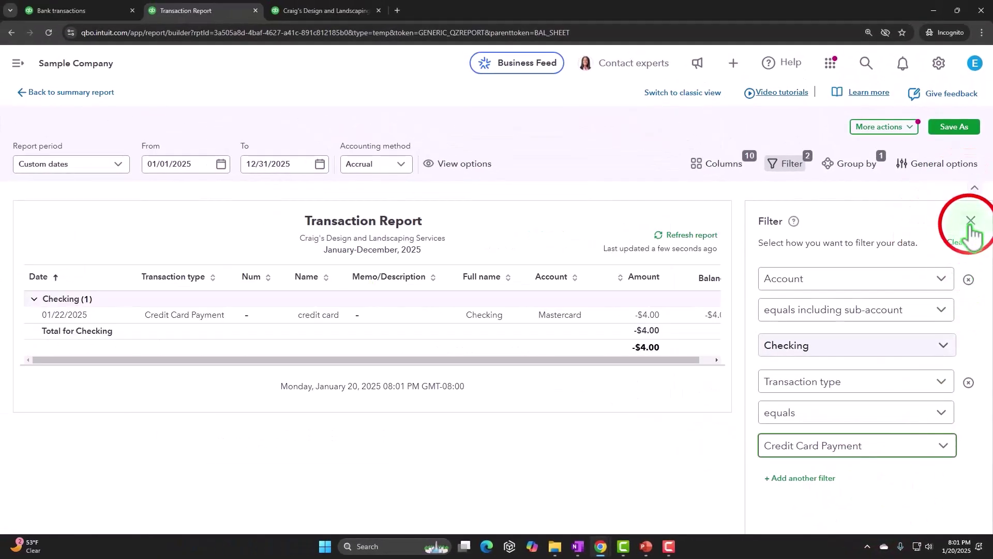
left_click(971, 222)
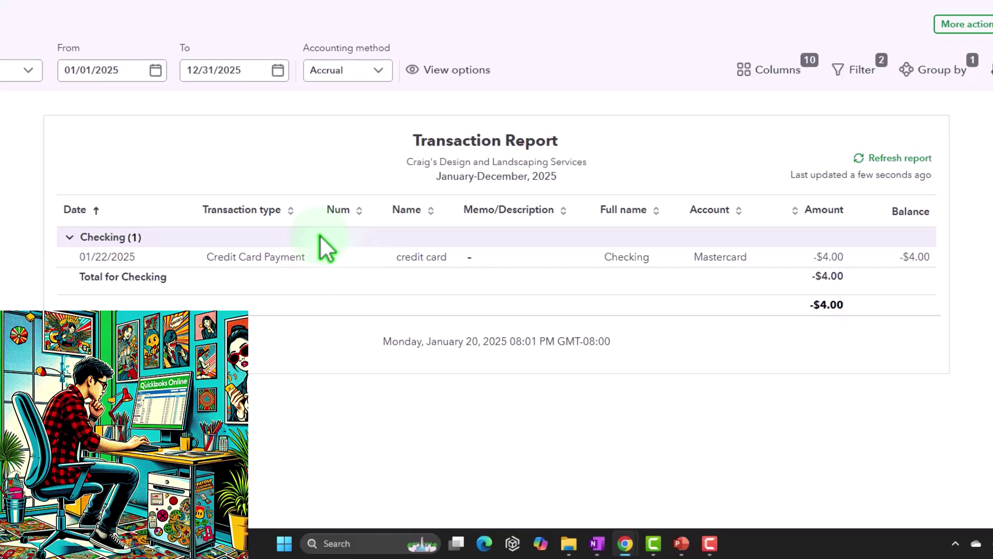
- Leave the filtered Checking report without saving it and return to the Balance Sheet's bank account balances
left_click(75, 92)
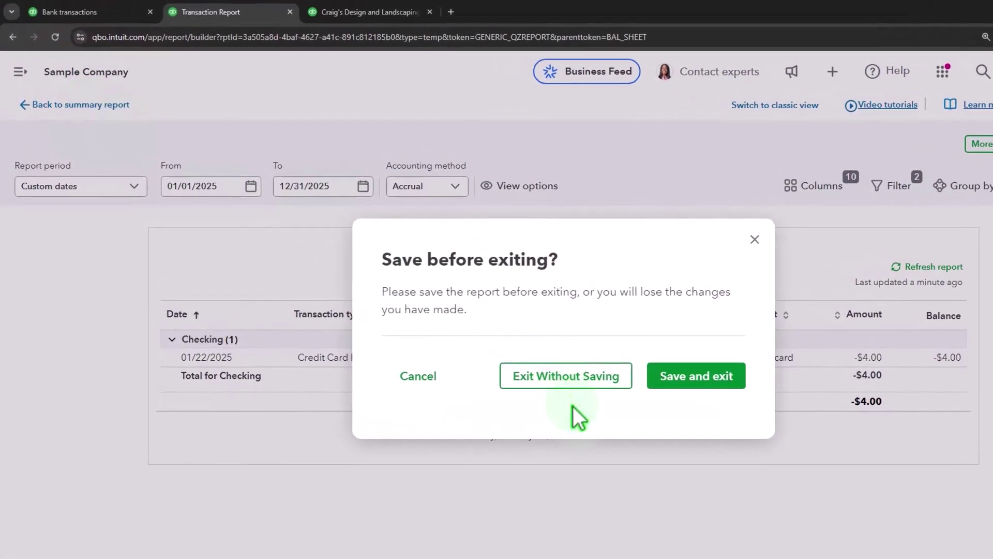
left_click(570, 380)
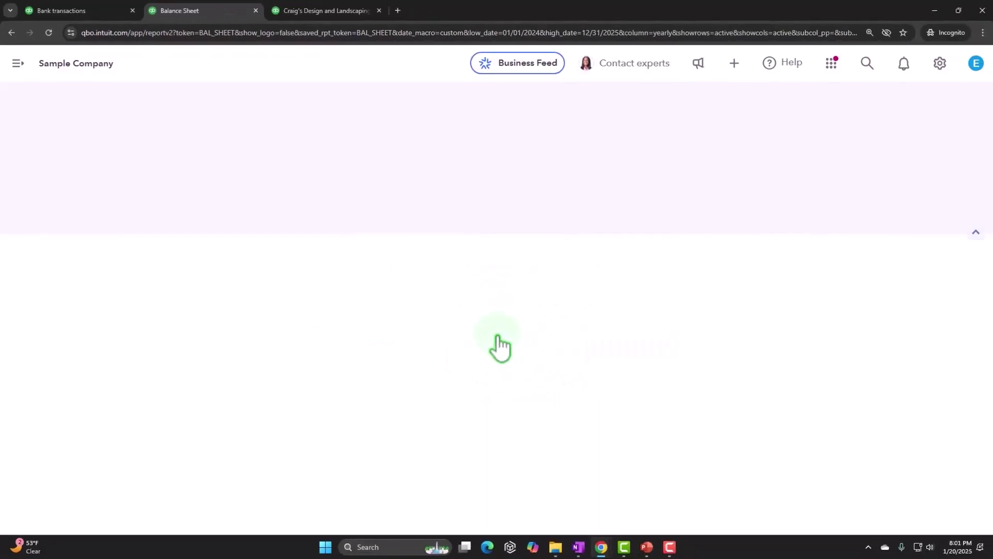
scroll(589, 357, "down", 3)
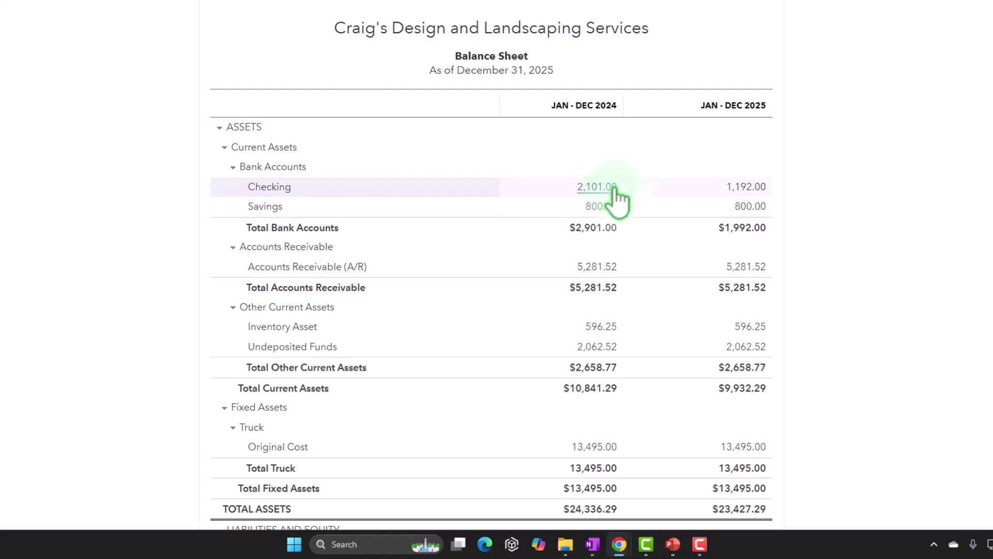